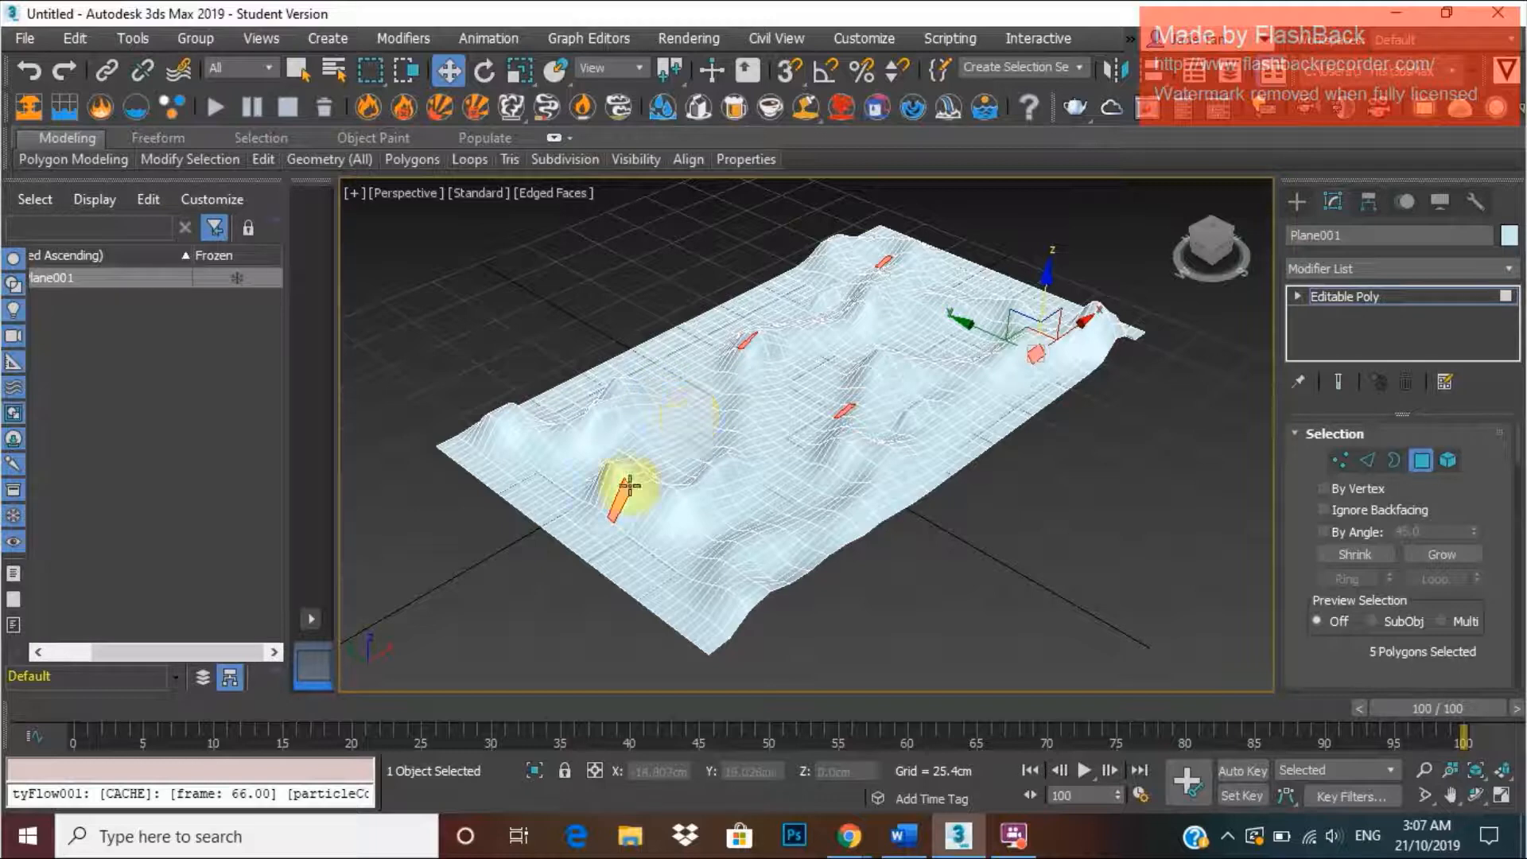
Adjust the terrain's polygon selection so that seven single faces are selected, scattered across the plane.
{"action": "left_click", "coordinate": [620, 491], "text": "ctrl"}
{"action": "left_click", "coordinate": [671, 431], "text": "ctrl"}
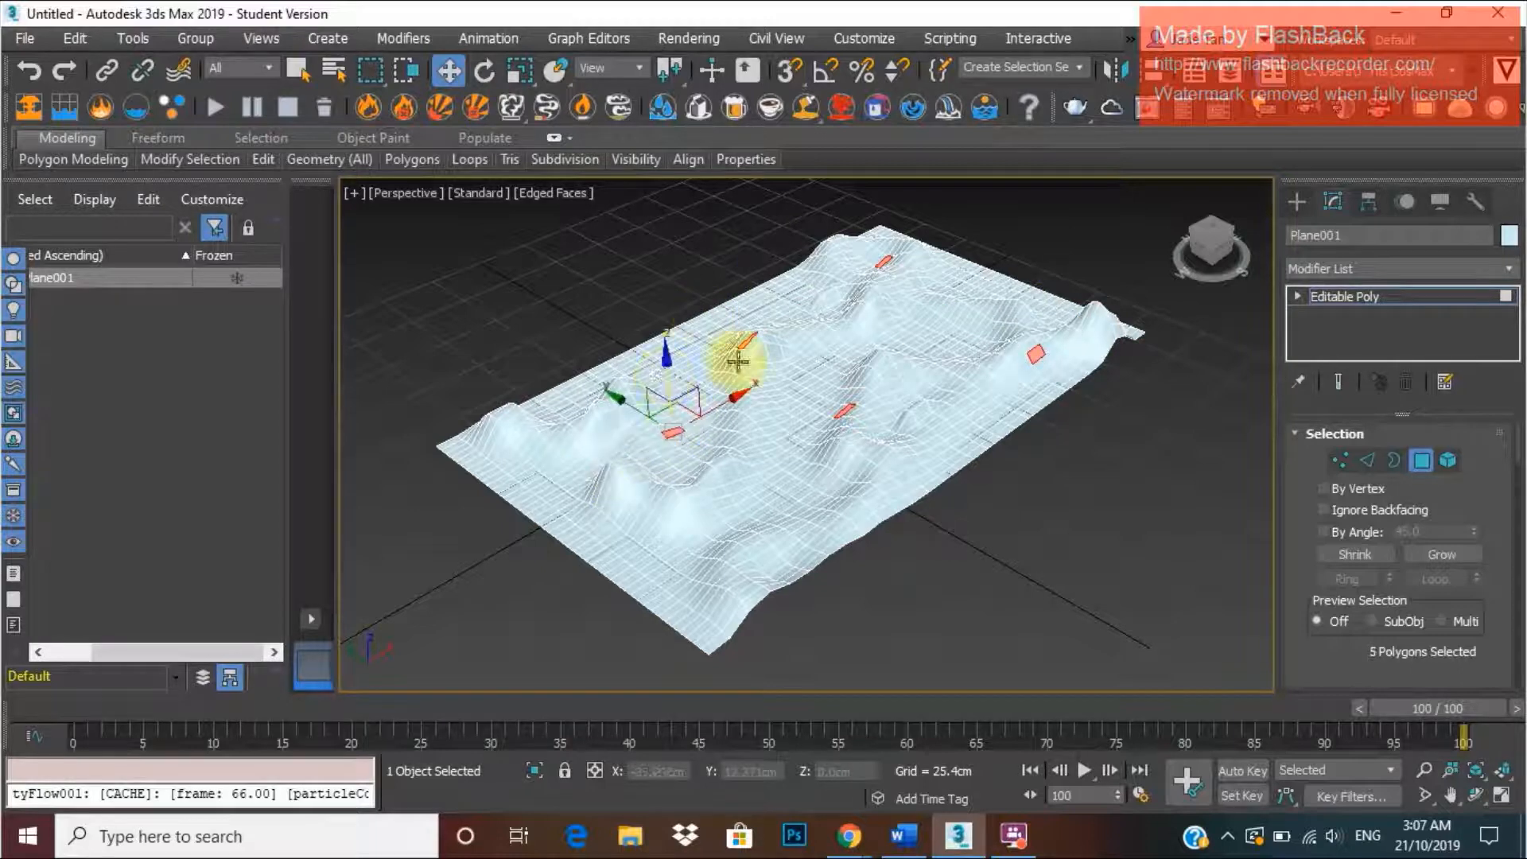
{"action": "left_click", "coordinate": [915, 312], "text": "ctrl"}
{"action": "left_click", "coordinate": [720, 530], "text": "ctrl"}
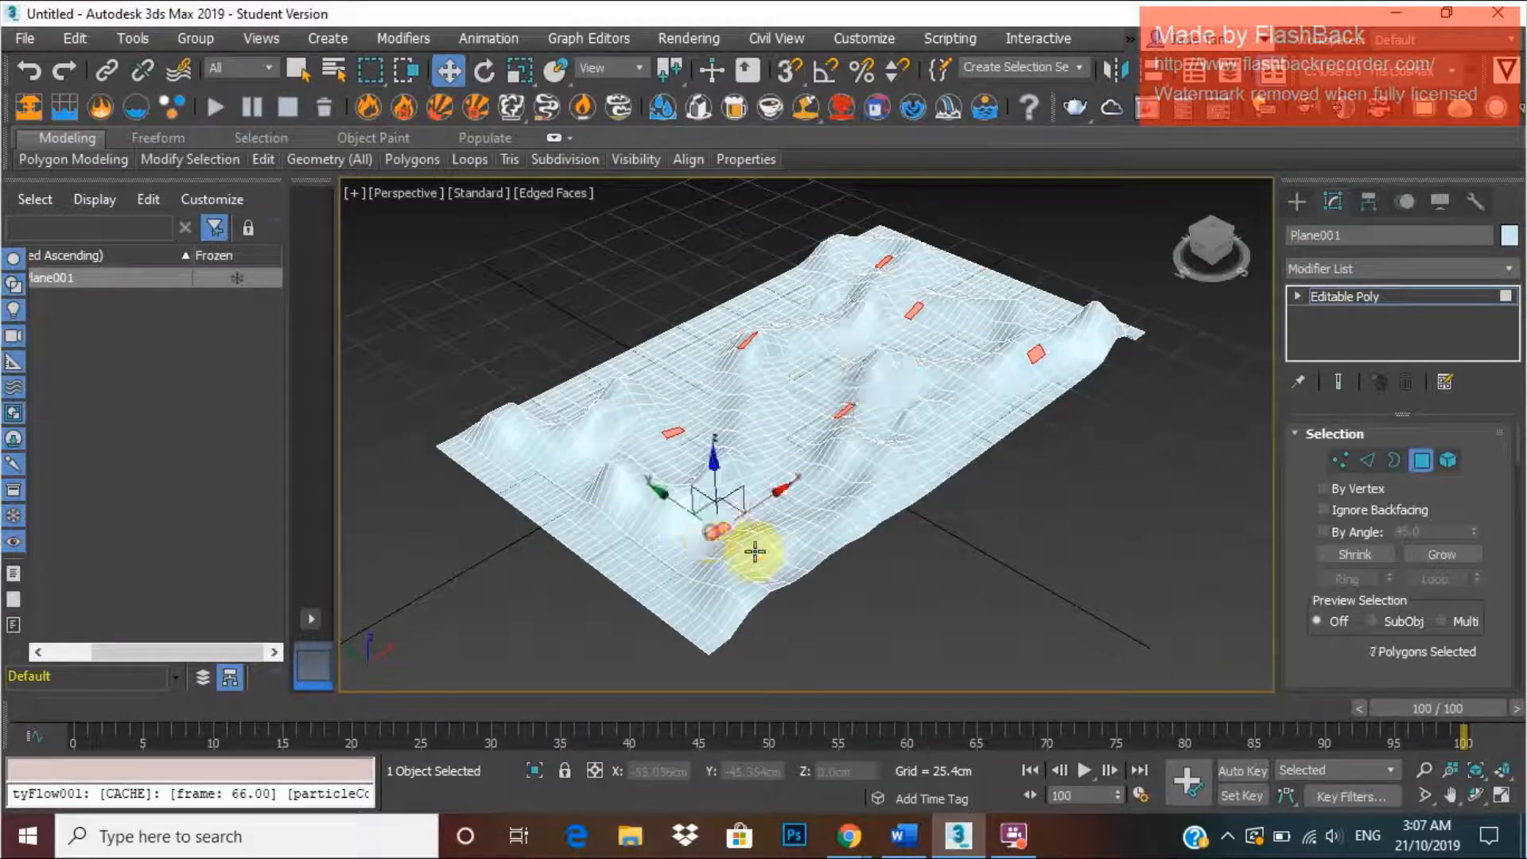
Grow the seven selected faces into larger patches and shrink the selection back by one ring.
{"action": "mouse_move", "coordinate": [177, 165]}
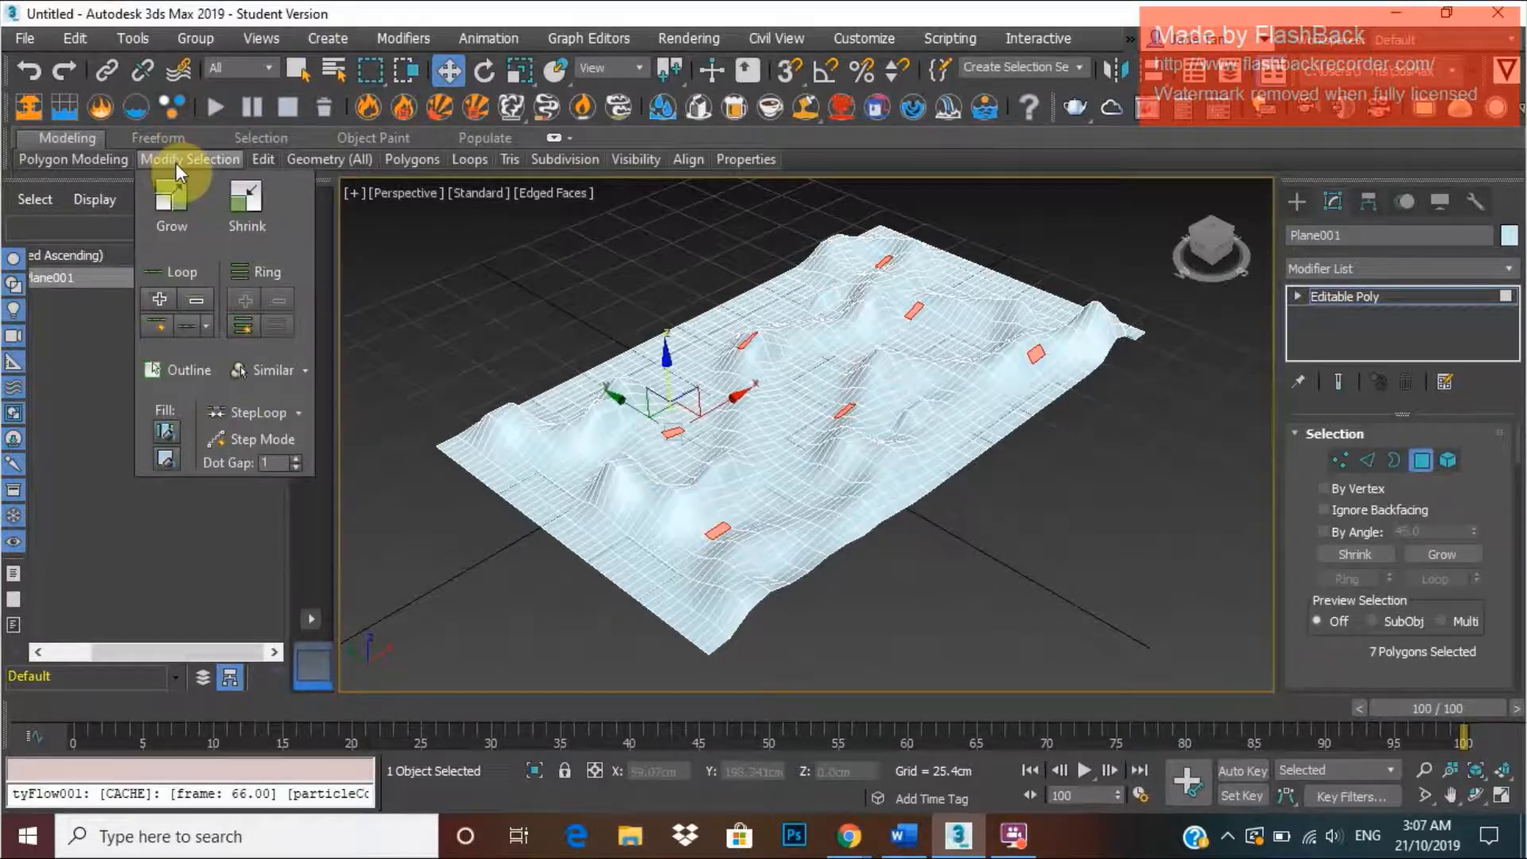
{"action": "left_click", "coordinate": [164, 212]}
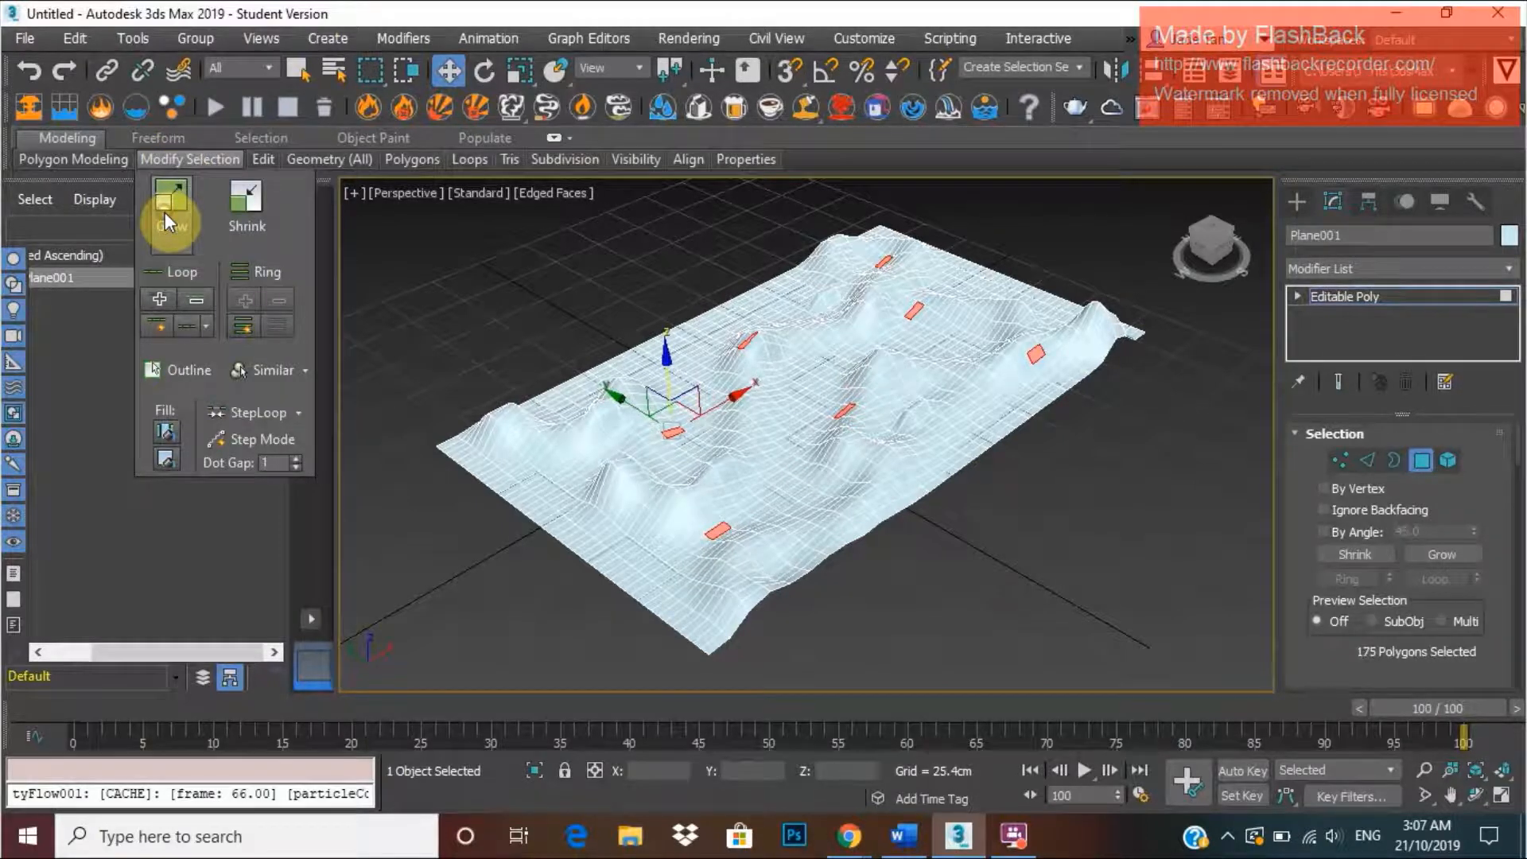
{"action": "left_click", "coordinate": [191, 271]}
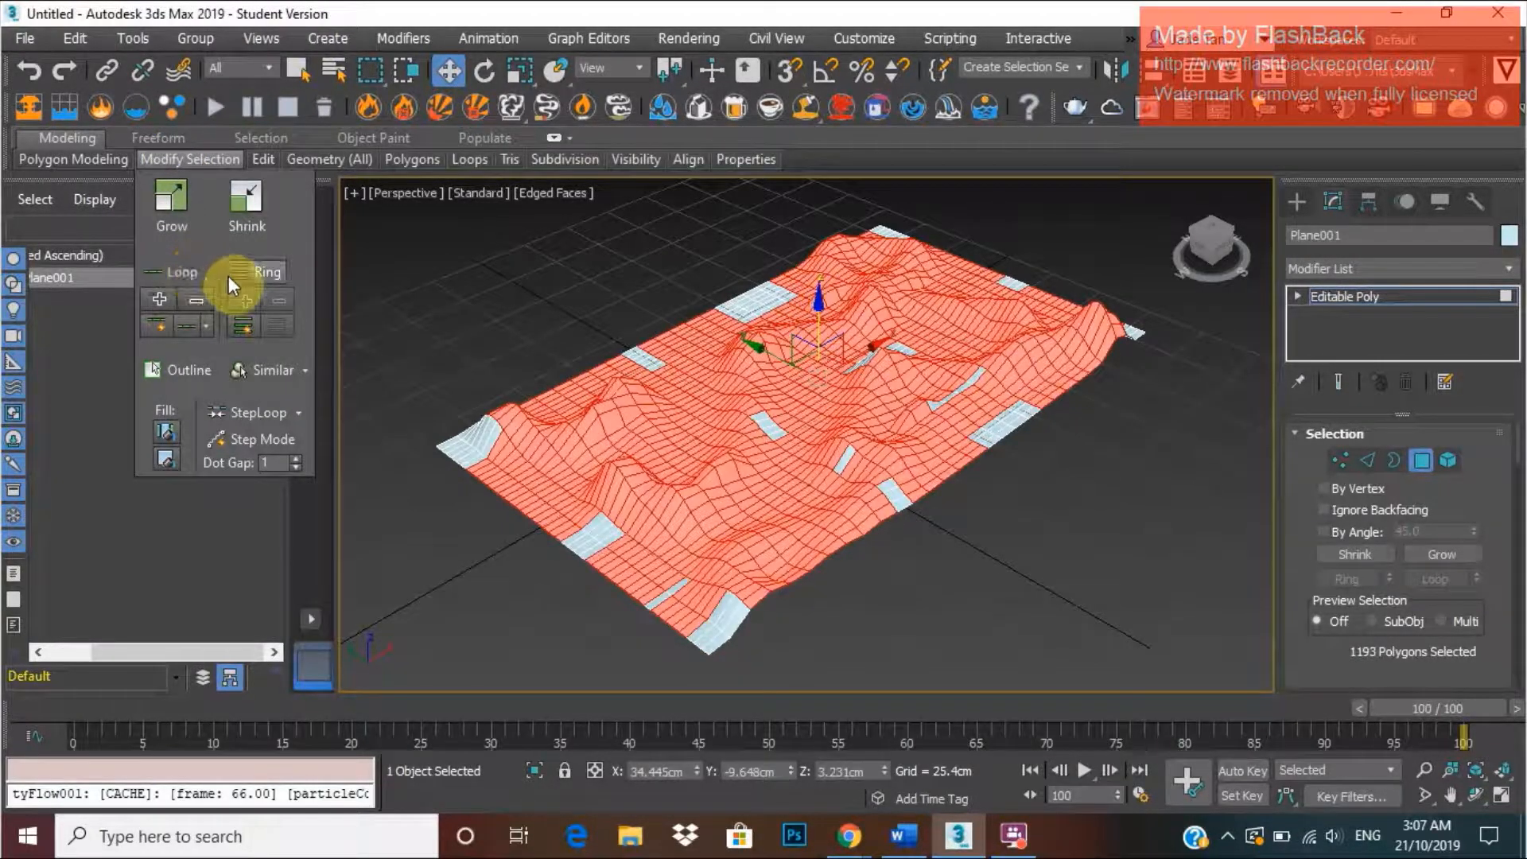
{"action": "key", "text": "ctrl+z"}
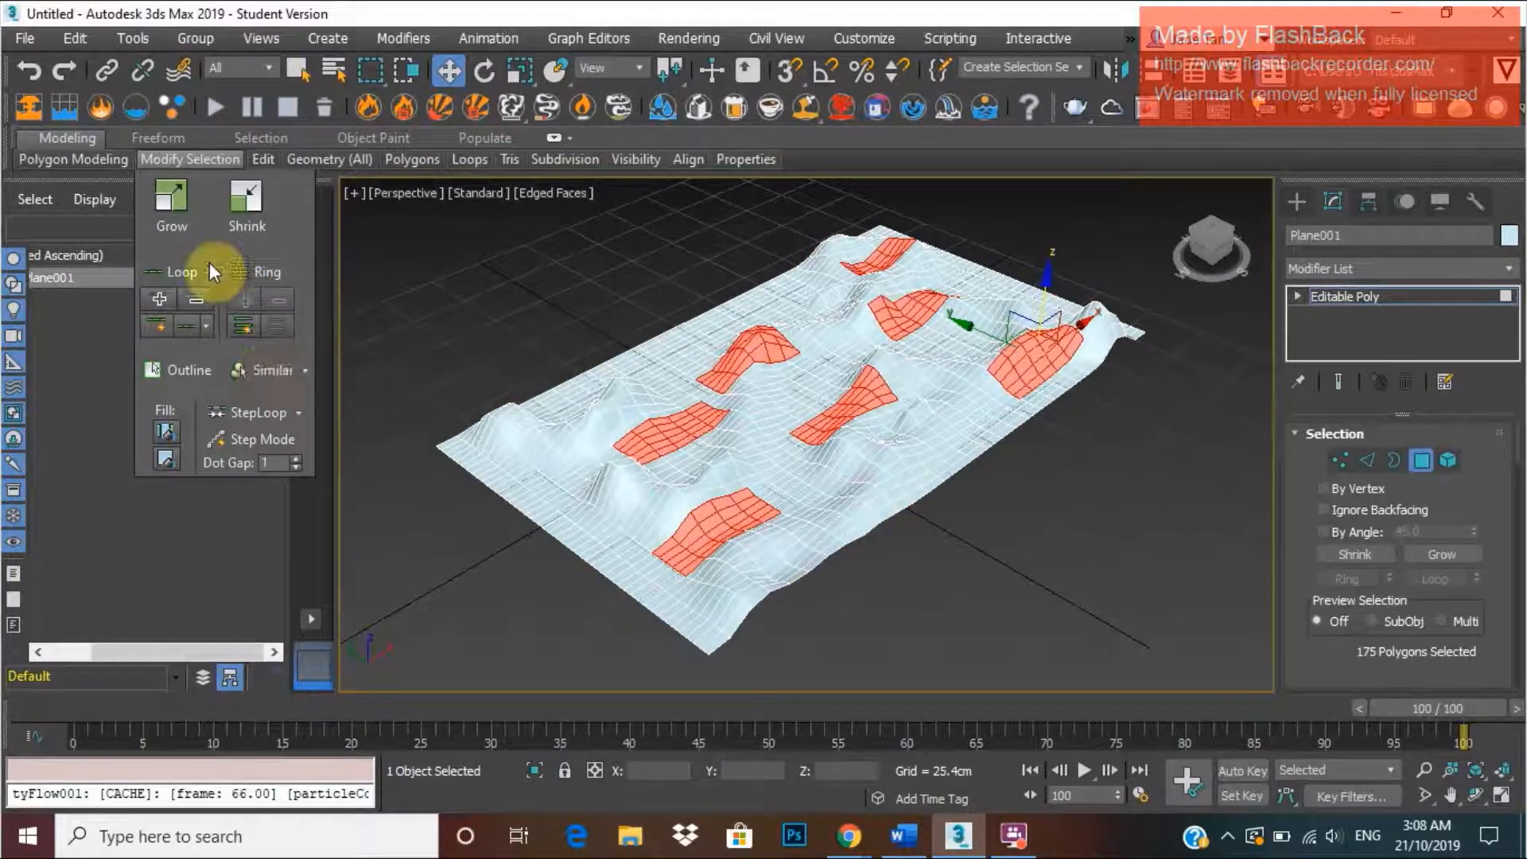
{"action": "left_click", "coordinate": [240, 208]}
{"action": "left_click", "coordinate": [658, 464]}
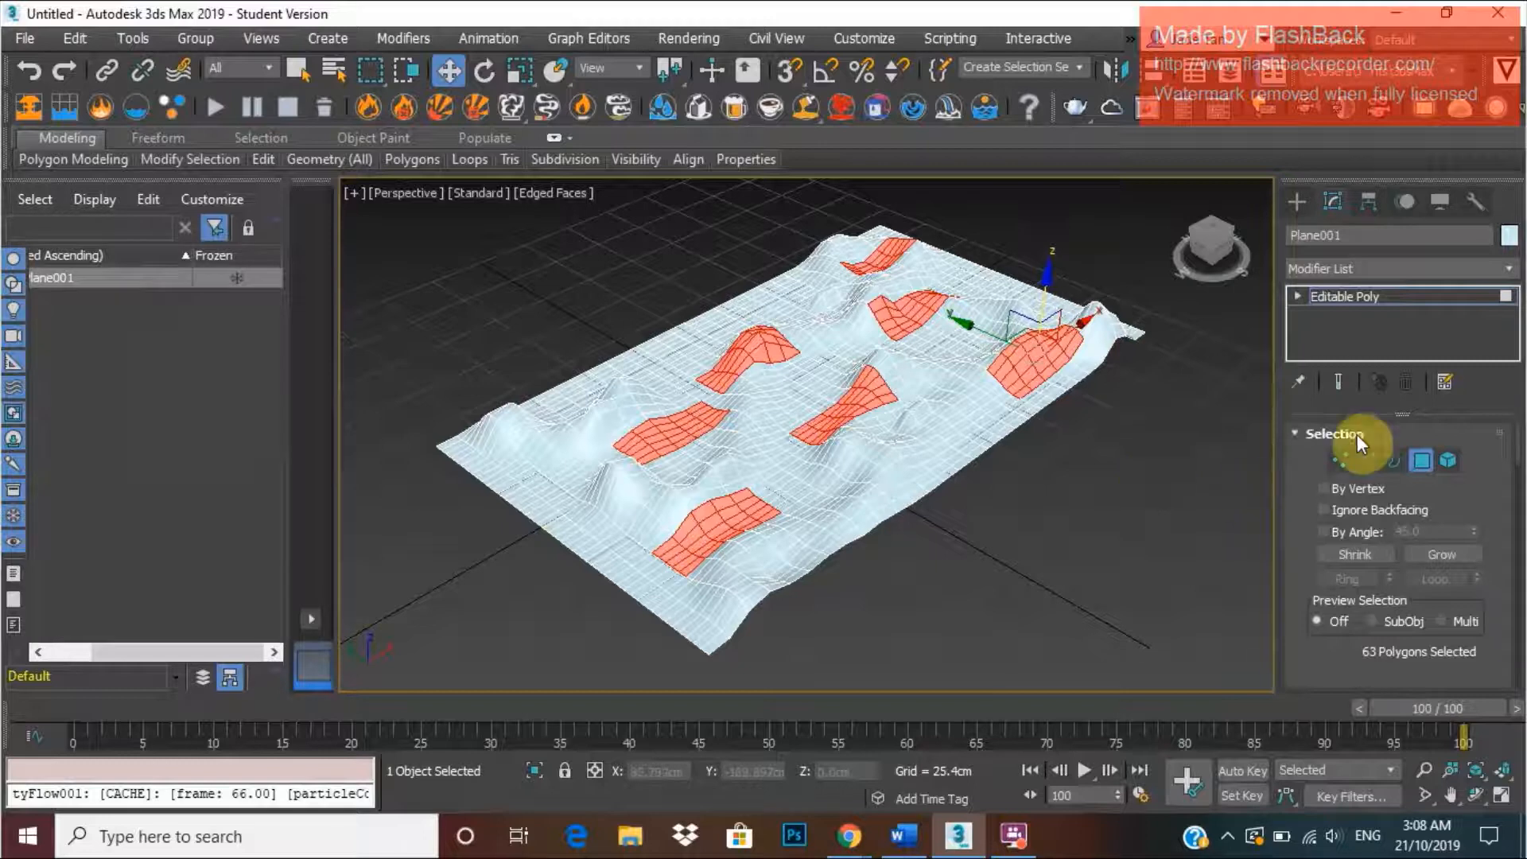
Apply the Subdivide modifier to the terrain plane with the patches still selected.
{"action": "left_click", "coordinate": [1453, 266]}
{"action": "scroll", "coordinate": [1423, 572], "scroll_direction": "down", "scroll_amount": 20}
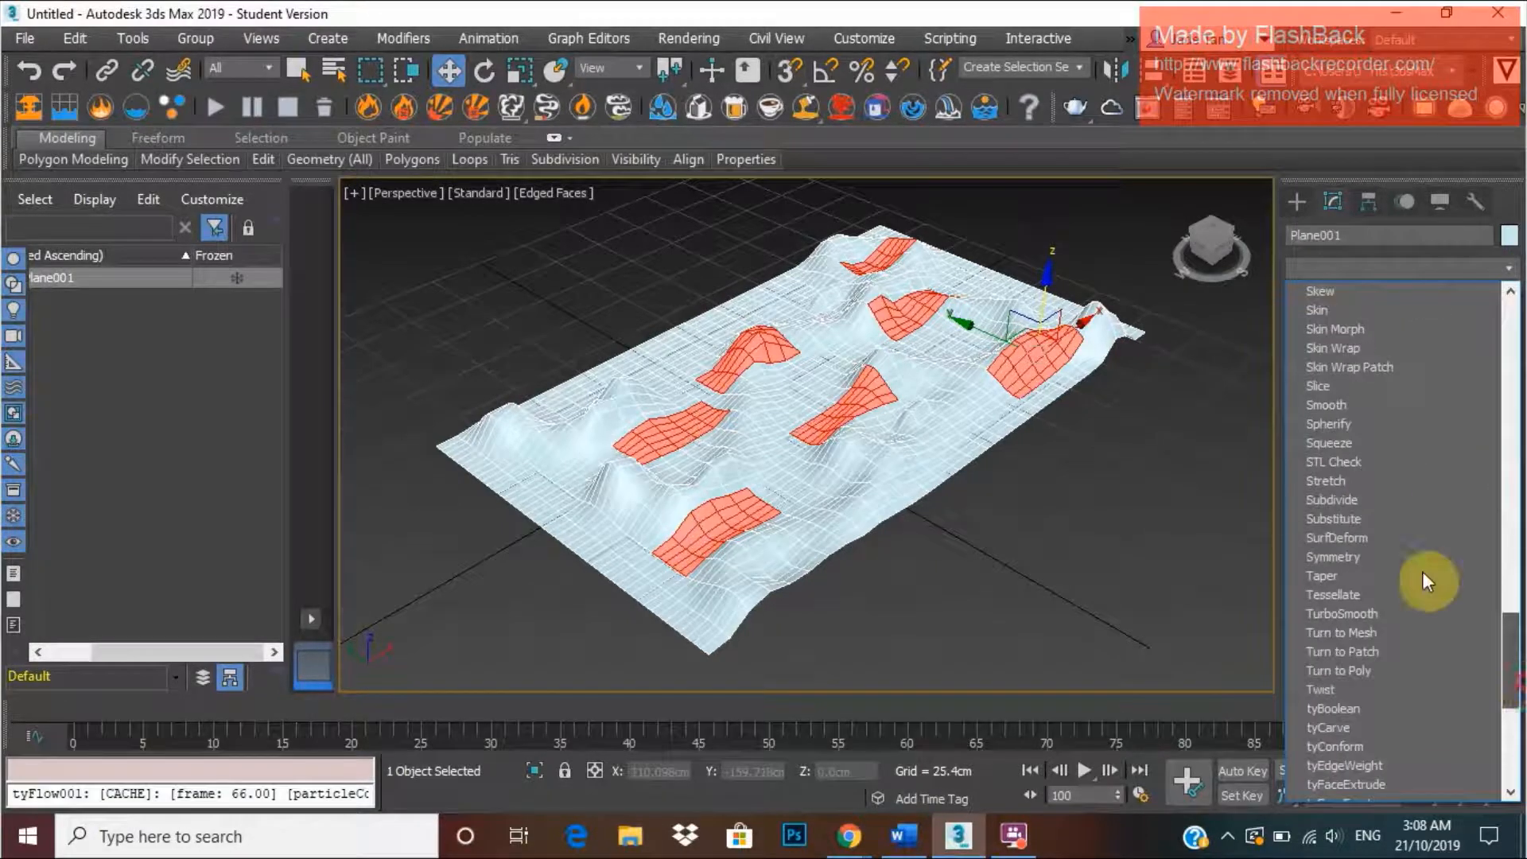
{"action": "left_click", "coordinate": [1420, 499]}
{"action": "scroll", "coordinate": [1016, 505], "scroll_direction": "up", "scroll_amount": 4}
Apply a MeshSmooth modifier above Subdivide and set its subdivision method to Classic.
{"action": "left_click", "coordinate": [1456, 268]}
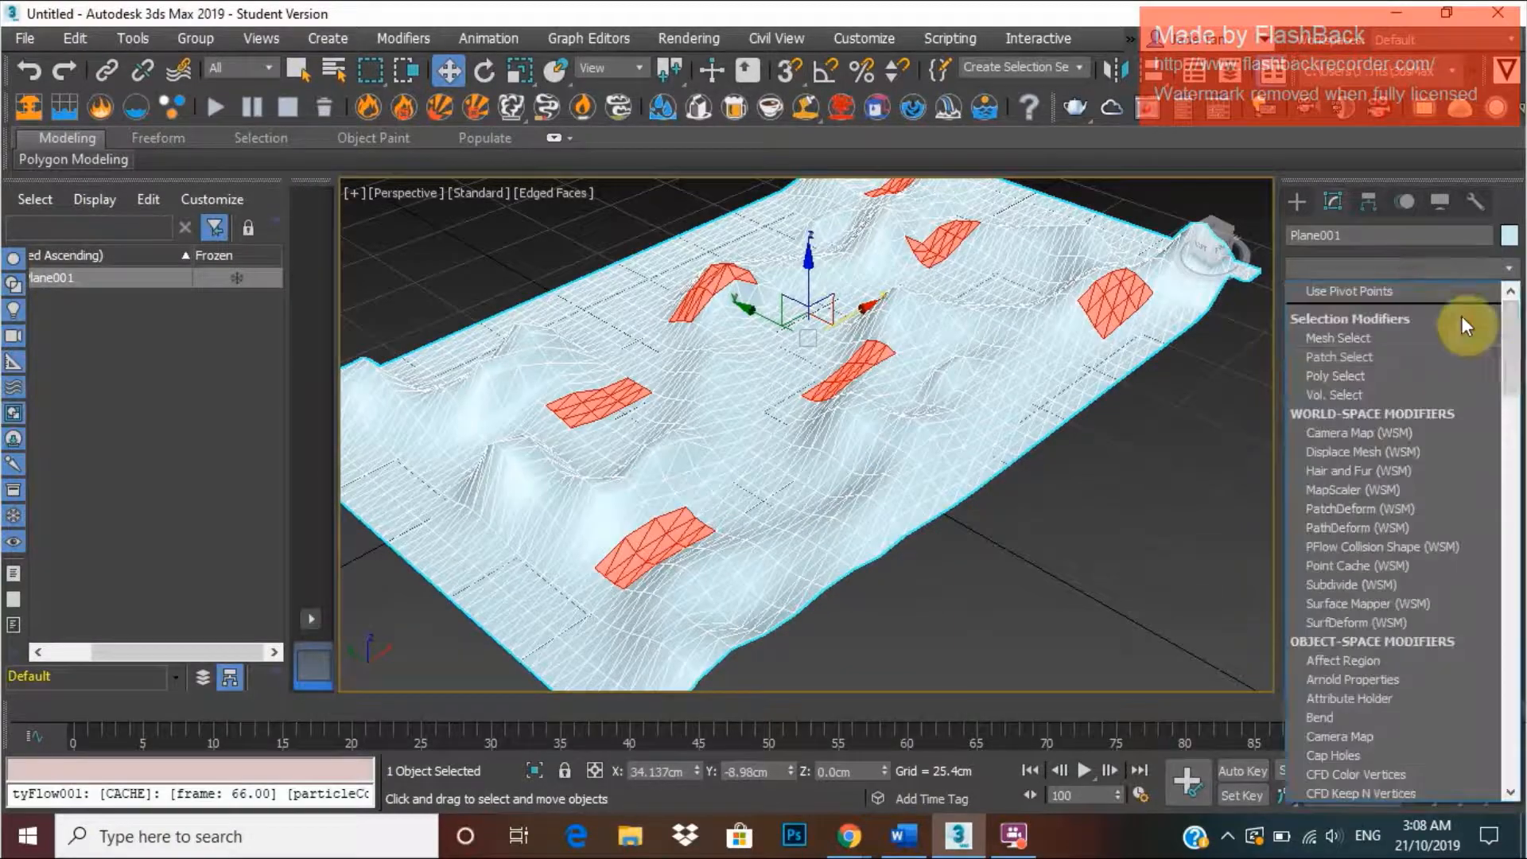
{"action": "scroll", "coordinate": [1424, 477], "scroll_direction": "down", "scroll_amount": 10}
{"action": "scroll", "coordinate": [1400, 429], "scroll_direction": "up", "scroll_amount": 2}
{"action": "left_click", "coordinate": [1400, 417]}
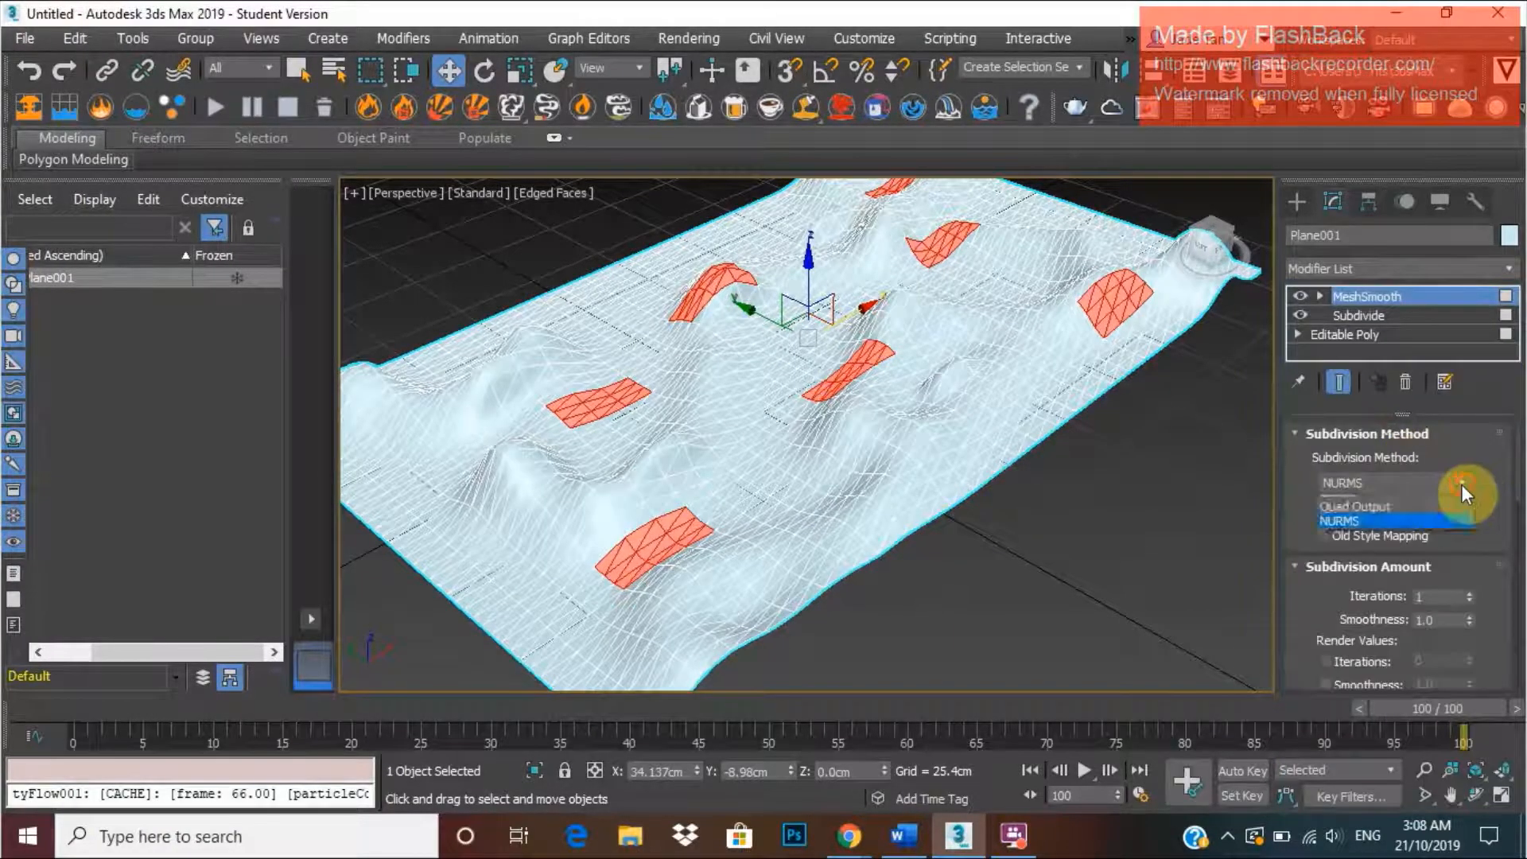
{"action": "left_click", "coordinate": [1455, 493]}
{"action": "middle_click_drag", "start_coordinate": [716, 593], "coordinate": [820, 596], "text": "alt"}
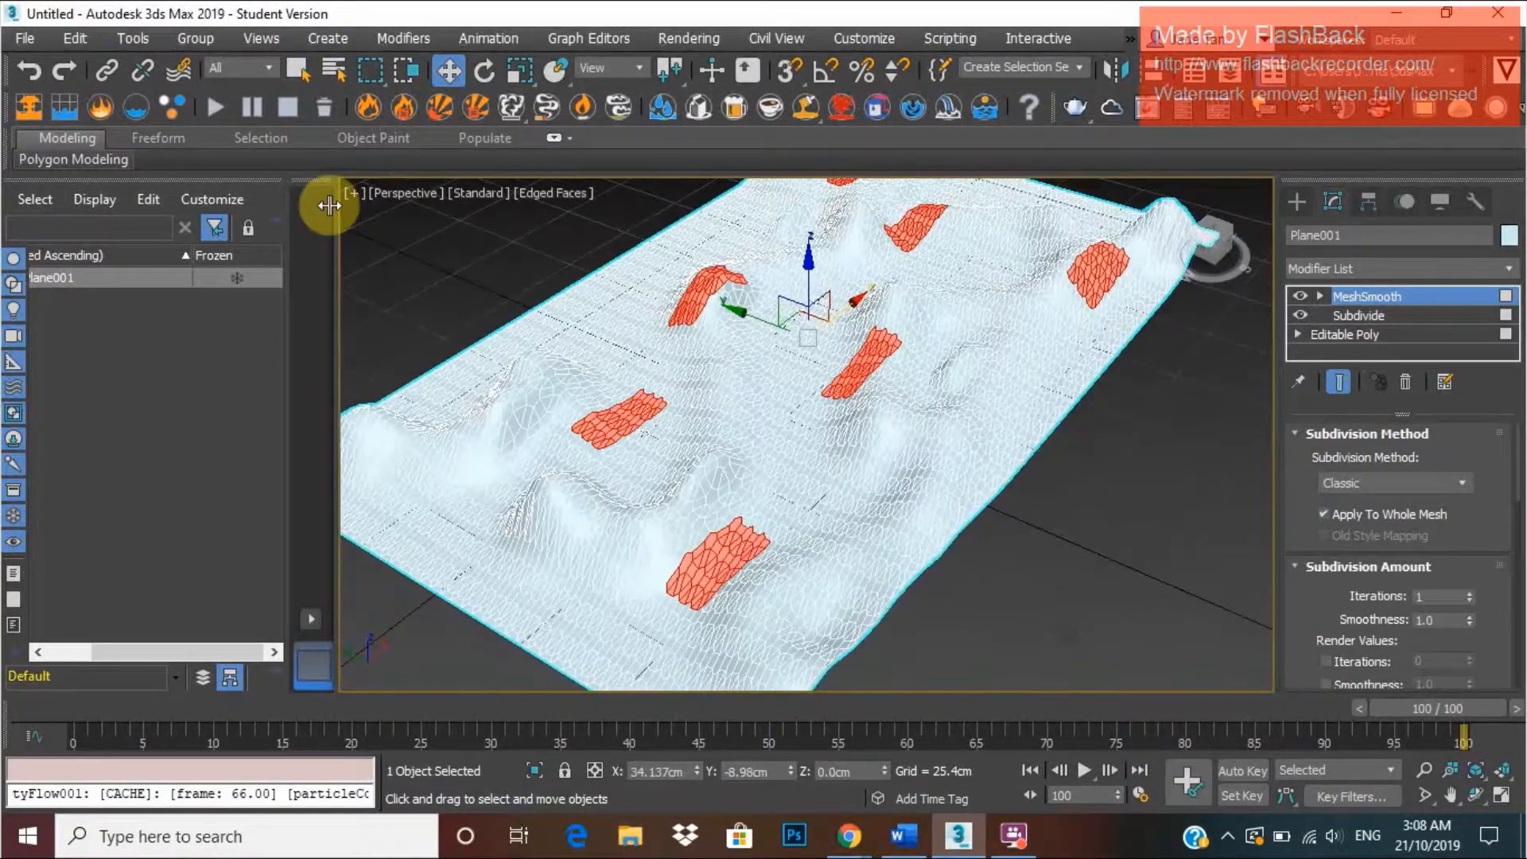
Convert the smoothed terrain to an editable poly and return to polygon level with the patches selected.
{"action": "left_click", "coordinate": [157, 138]}
{"action": "left_click", "coordinate": [115, 142]}
{"action": "mouse_move", "coordinate": [110, 159]}
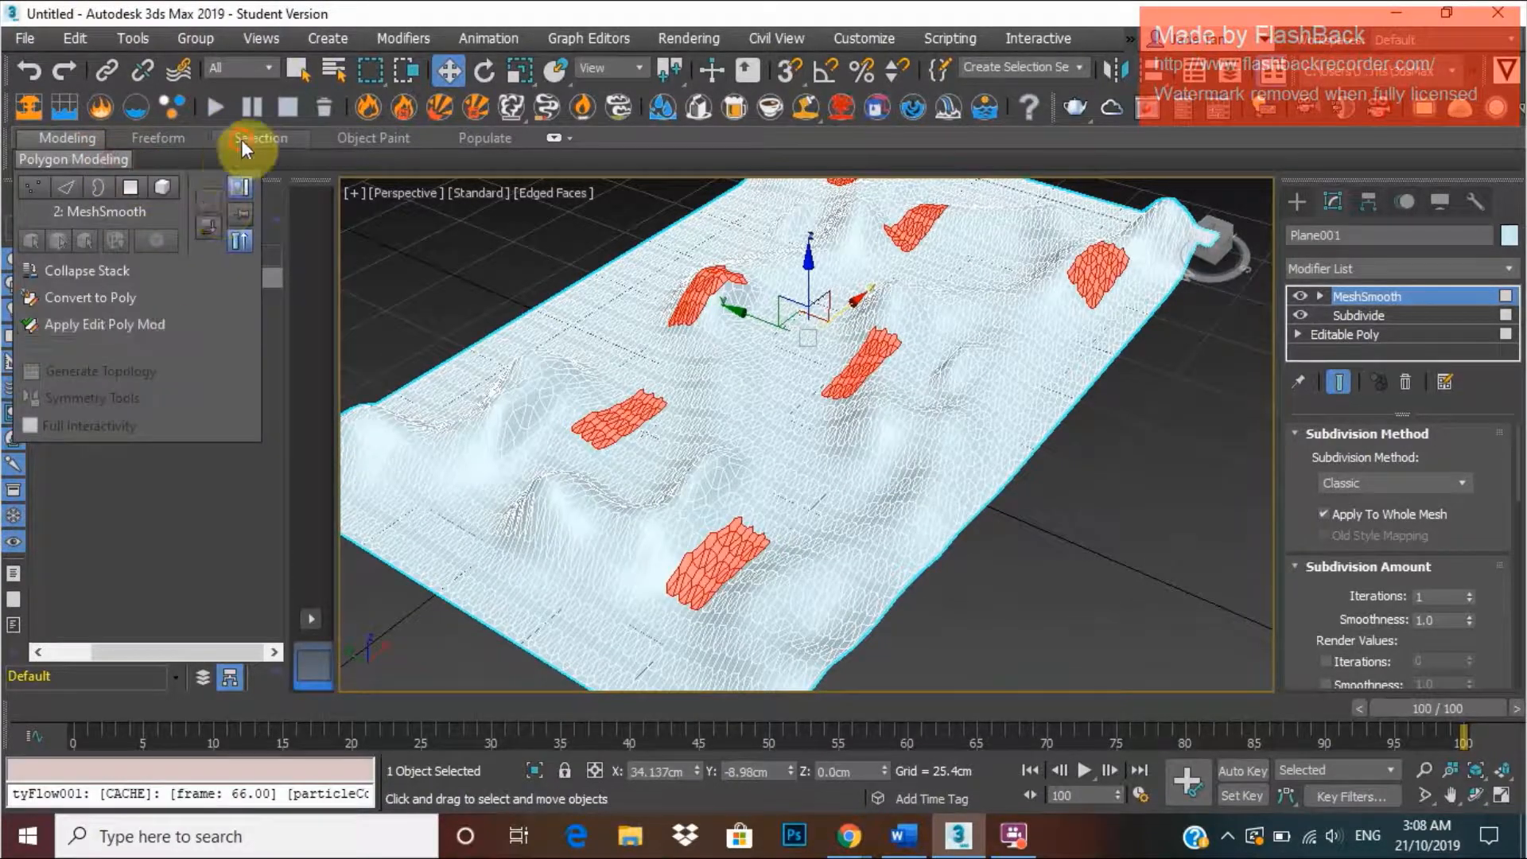
{"action": "left_click", "coordinate": [90, 298]}
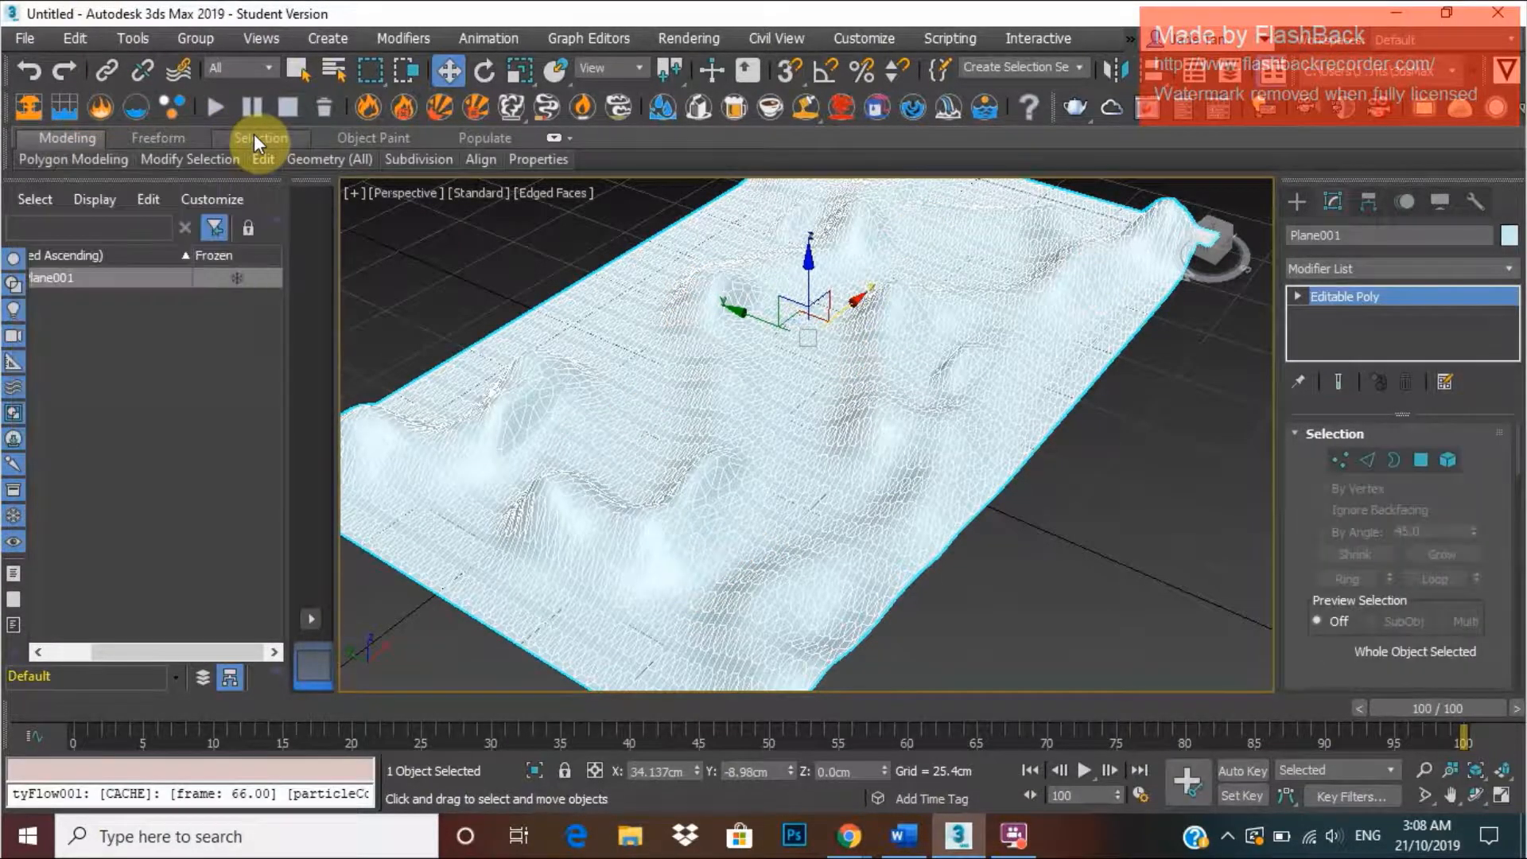
{"action": "left_click", "coordinate": [1421, 460]}
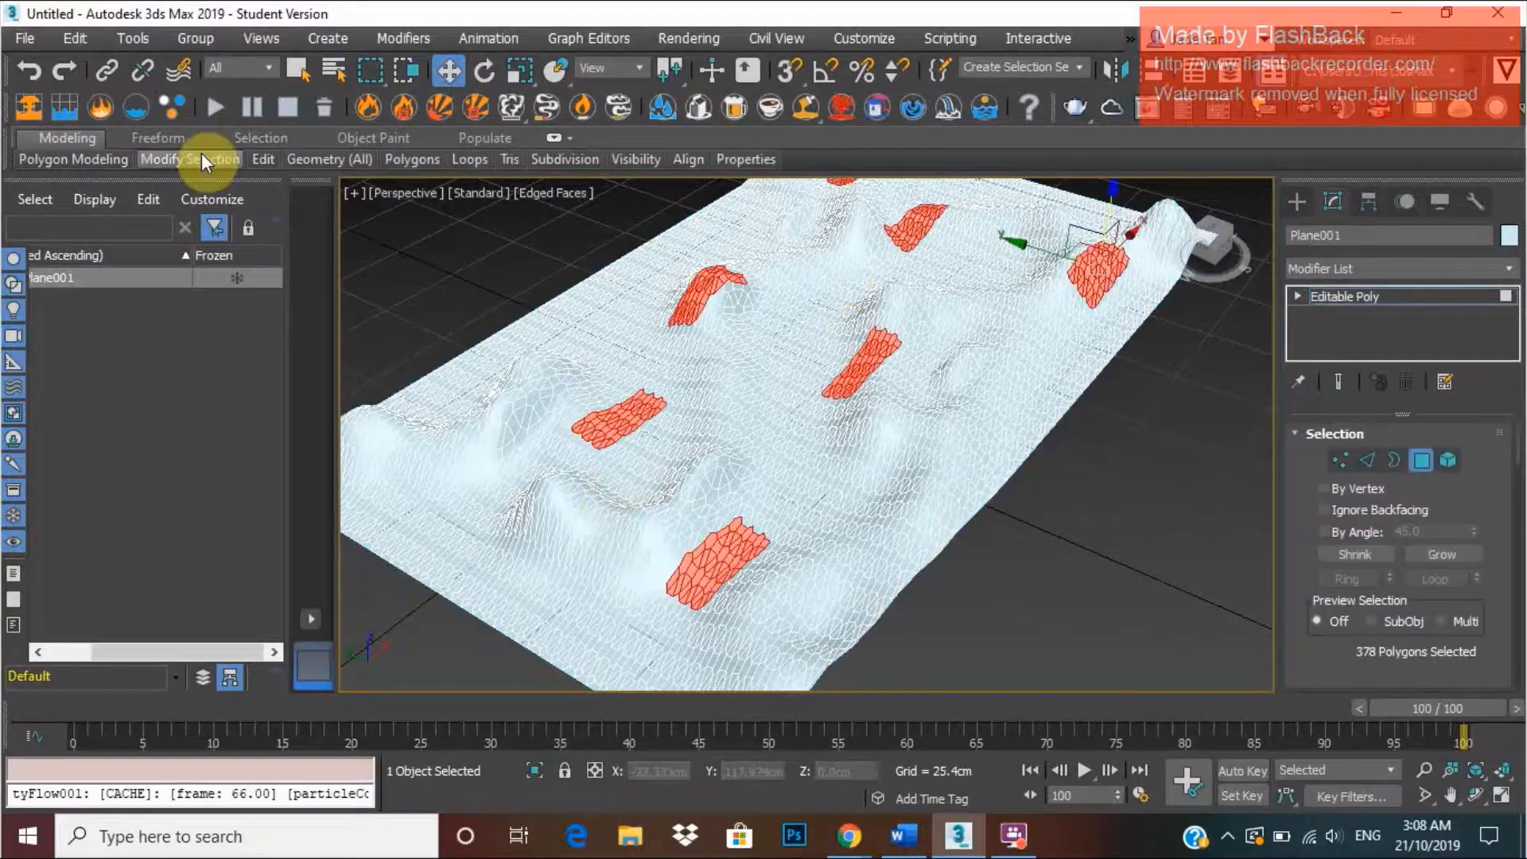
Grow the selected patches on the dense terrain mesh by several rings.
{"action": "mouse_move", "coordinate": [200, 159]}
{"action": "left_click", "coordinate": [177, 200]}
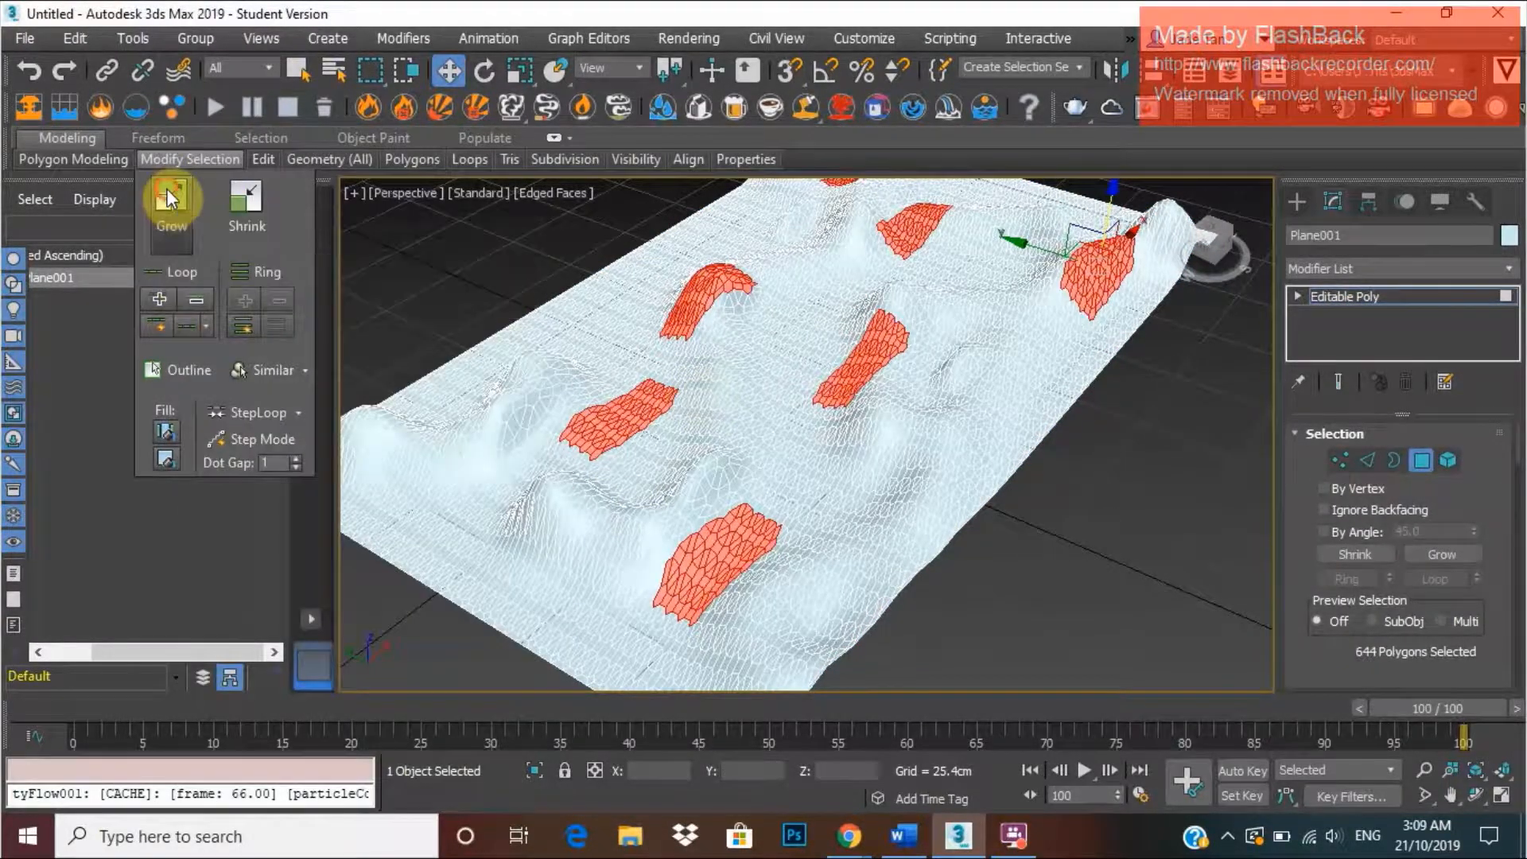
{"action": "left_click", "coordinate": [169, 197]}
{"action": "left_click", "coordinate": [169, 197]}
{"action": "scroll", "coordinate": [985, 481], "scroll_direction": "up", "scroll_amount": 2}
{"action": "scroll", "coordinate": [985, 481], "scroll_direction": "down", "scroll_amount": 3}
{"action": "middle_click_drag", "start_coordinate": [985, 481], "coordinate": [1034, 535], "text": "alt"}
Remove the selected patches from the terrain with a modifier so they become open holes, and deselect the plane.
{"action": "left_click", "coordinate": [1401, 269]}
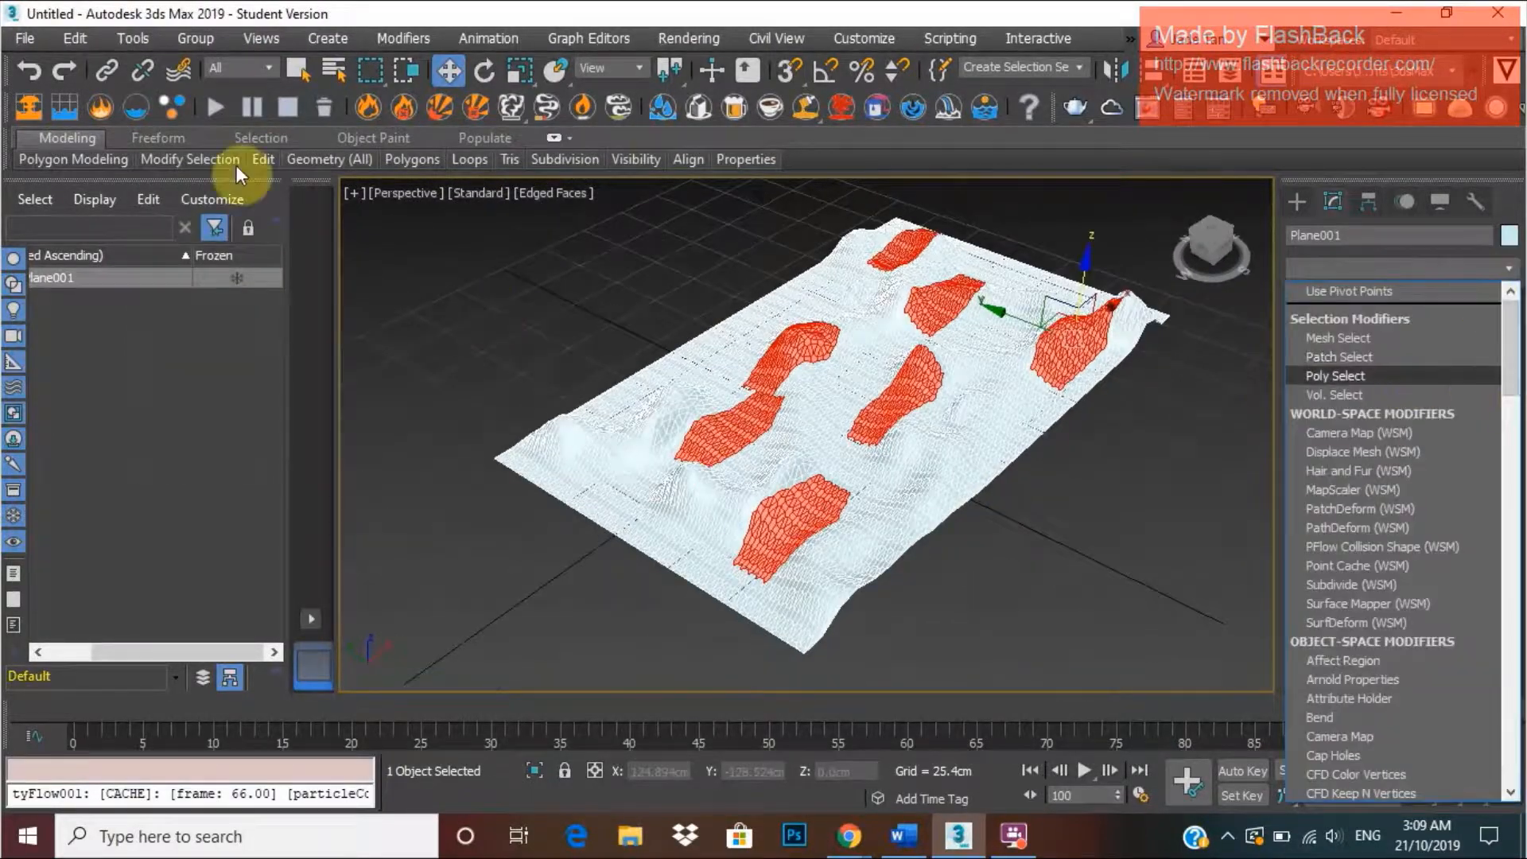
{"action": "scroll", "coordinate": [1463, 453], "scroll_direction": "down", "scroll_amount": 1}
{"action": "scroll", "coordinate": [1461, 434], "scroll_direction": "down", "scroll_amount": 2}
{"action": "scroll", "coordinate": [1458, 404], "scroll_direction": "up", "scroll_amount": 1}
{"action": "left_click_drag", "start_coordinate": [1505, 386], "coordinate": [1517, 467]}
{"action": "left_click", "coordinate": [1338, 386]}
{"action": "middle_click_drag", "start_coordinate": [1171, 457], "coordinate": [1017, 584], "text": "alt"}
{"action": "scroll", "coordinate": [1017, 585], "scroll_direction": "down", "scroll_amount": 3}
{"action": "left_click", "coordinate": [1011, 585]}
{"action": "scroll", "coordinate": [1011, 586], "scroll_direction": "up", "scroll_amount": 4}
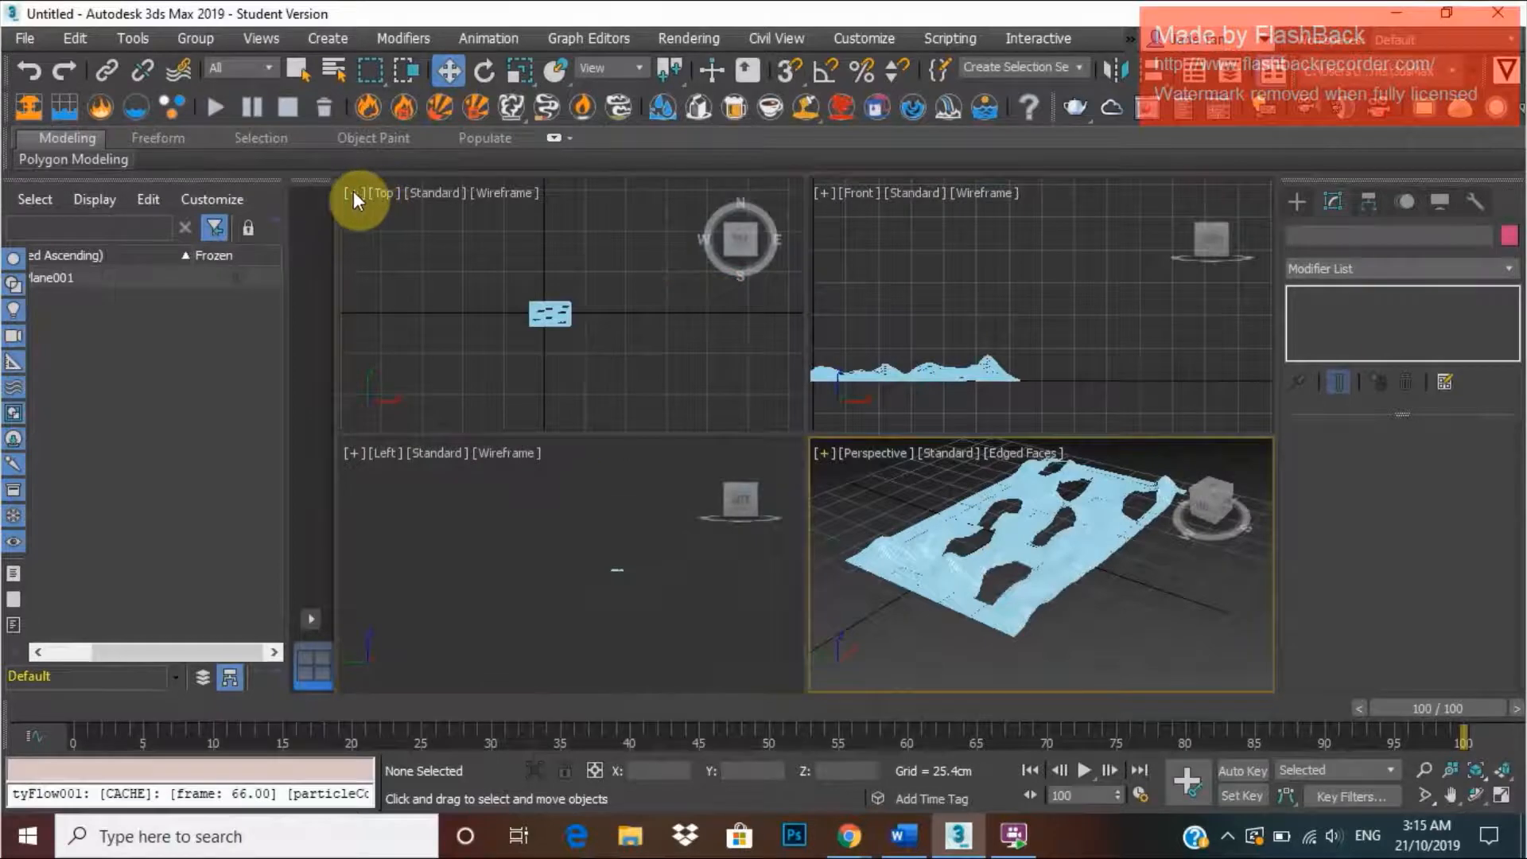
Maximize the Top viewport and frame the terrain with its holes.
{"action": "left_click", "coordinate": [380, 208]}
{"action": "left_click", "coordinate": [352, 192]}
{"action": "left_click", "coordinate": [380, 211]}
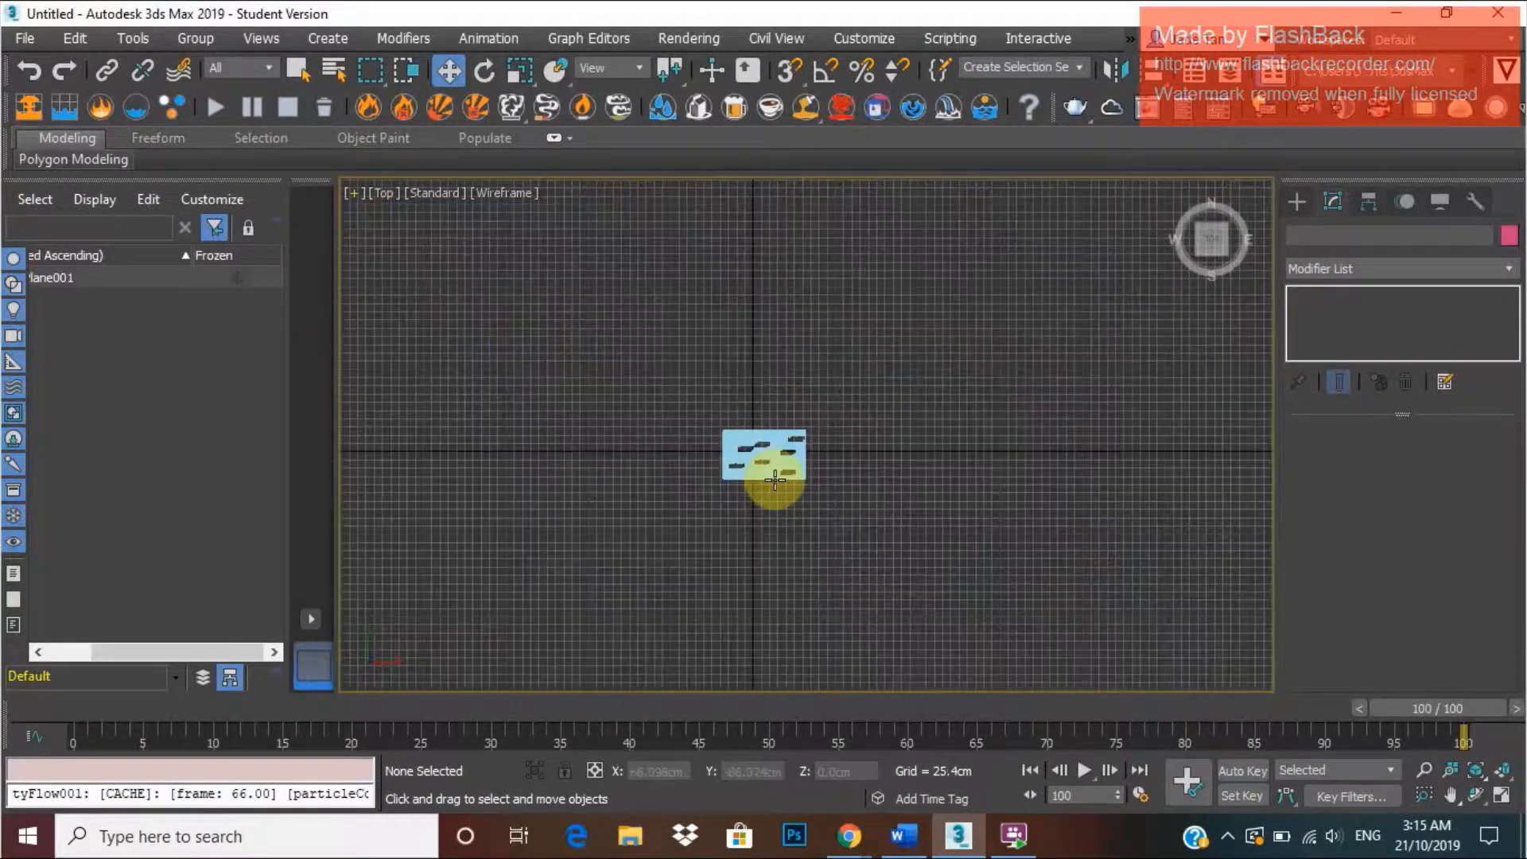
{"action": "scroll", "coordinate": [776, 465], "scroll_direction": "up", "scroll_amount": 5}
Start a Line spline at the terrain's west edge, curving along the north edge and down between the central and eastern holes.
{"action": "left_click", "coordinate": [1305, 204]}
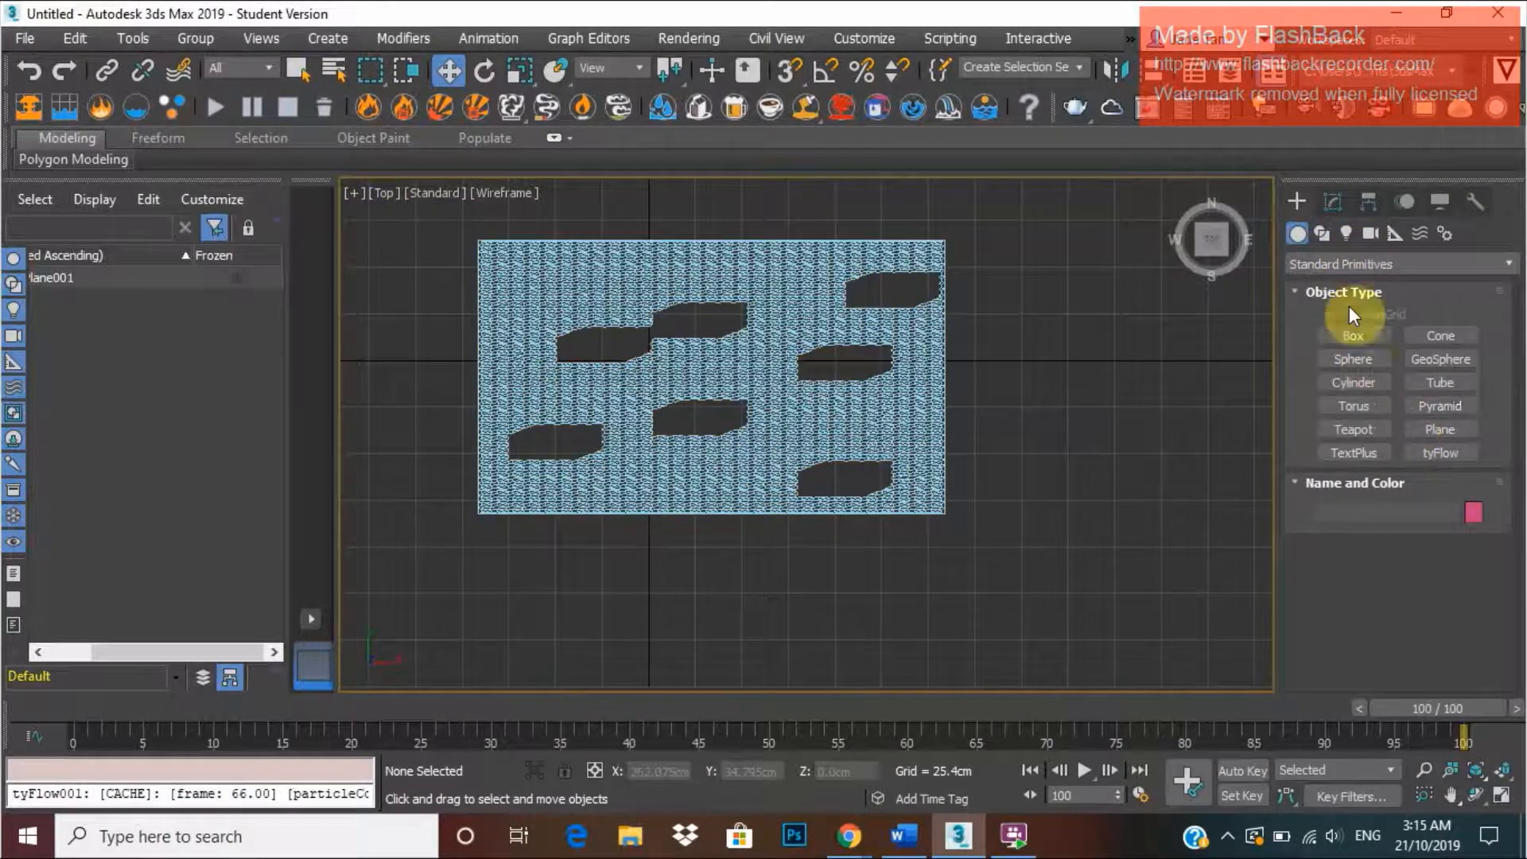
{"action": "left_click", "coordinate": [1352, 264]}
{"action": "left_click", "coordinate": [1321, 235]}
{"action": "left_click", "coordinate": [1322, 234]}
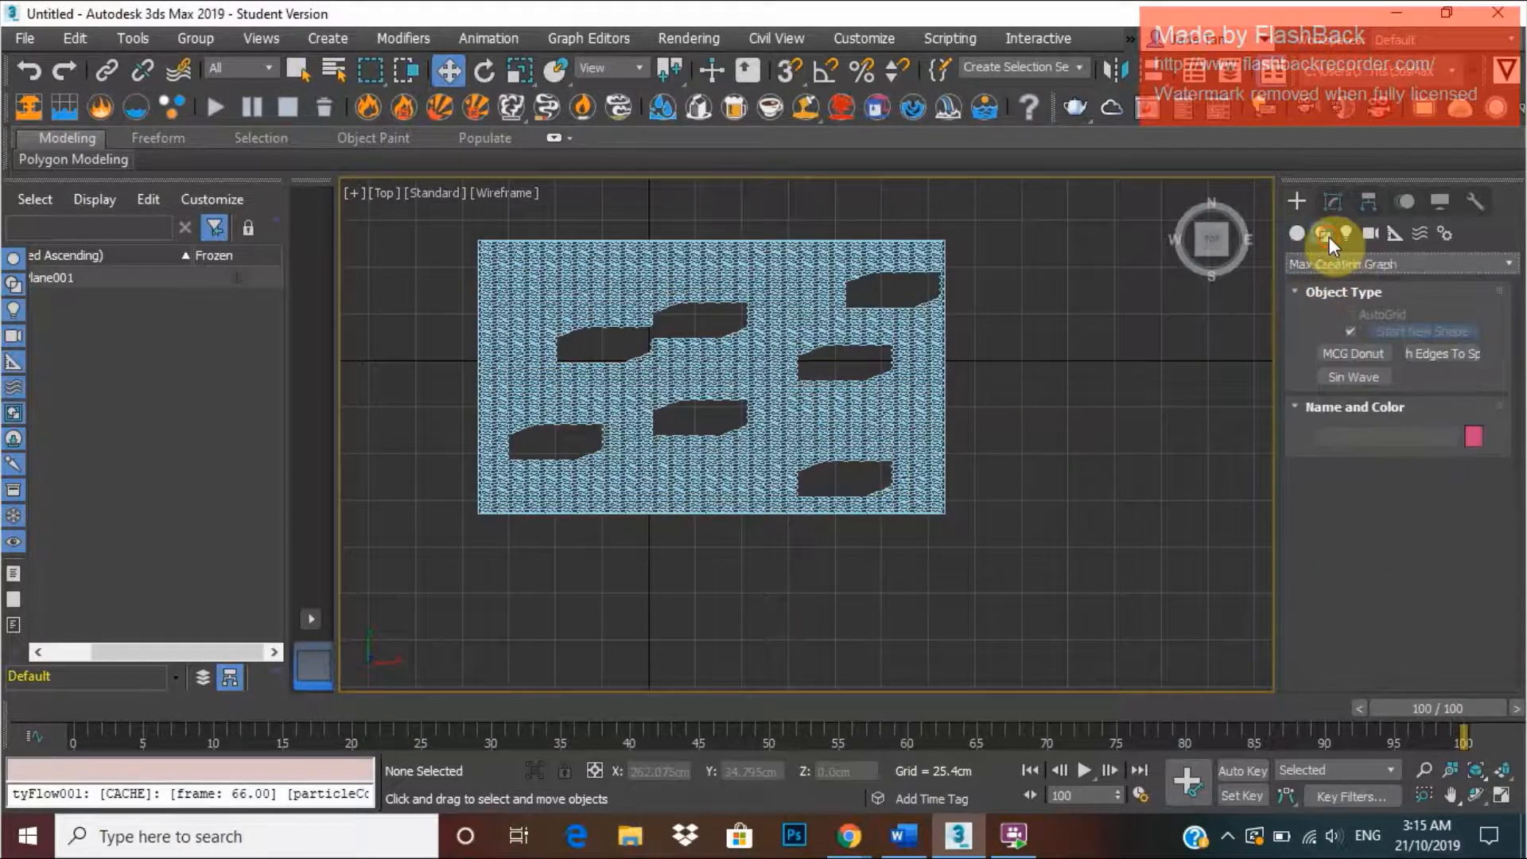
{"action": "left_click", "coordinate": [1352, 264]}
{"action": "left_click", "coordinate": [1344, 288]}
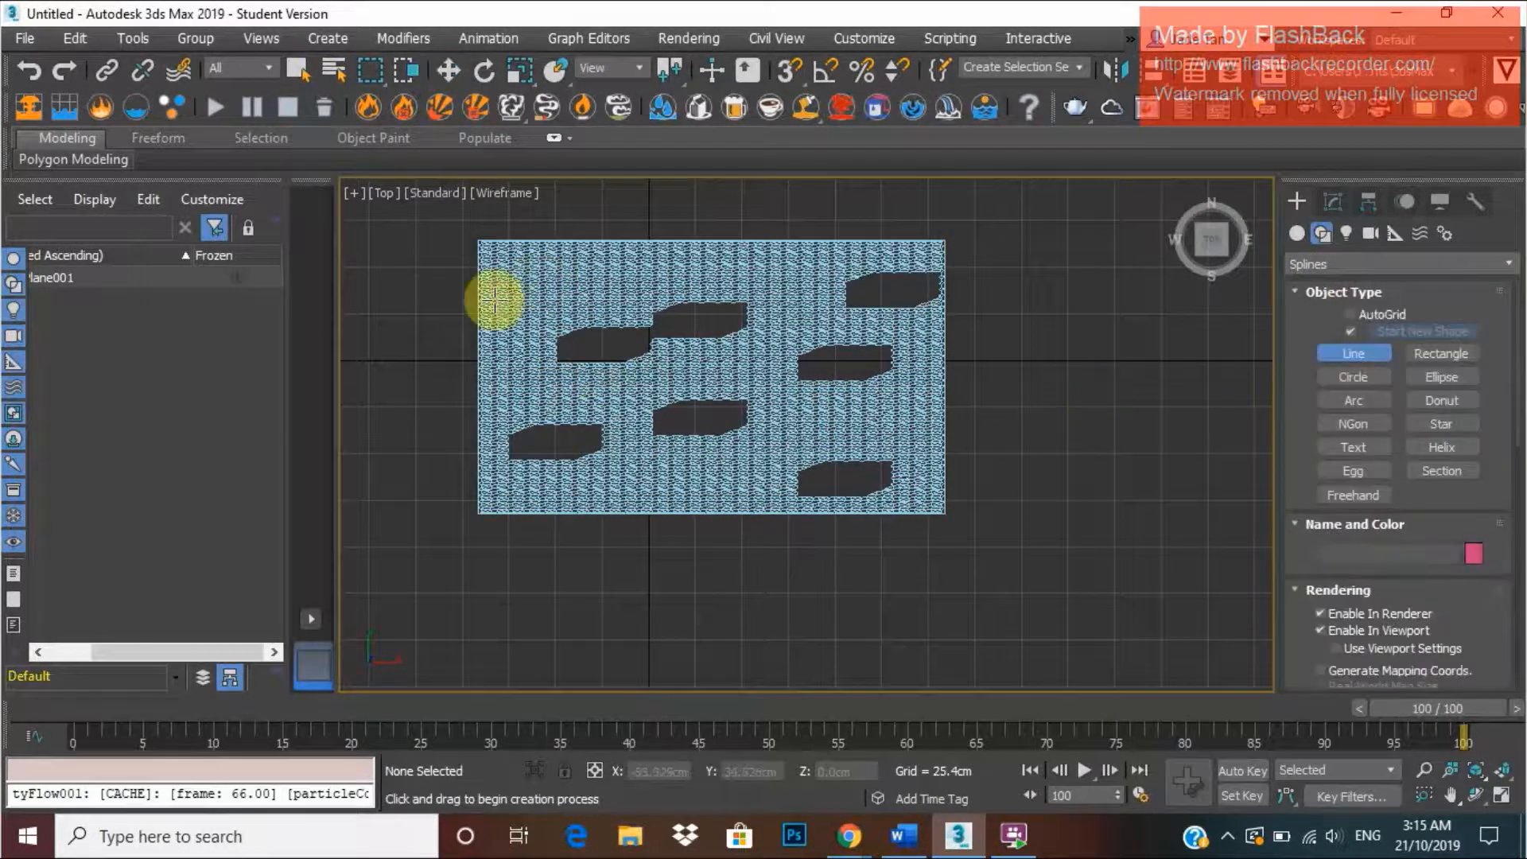
{"action": "left_click", "coordinate": [499, 332]}
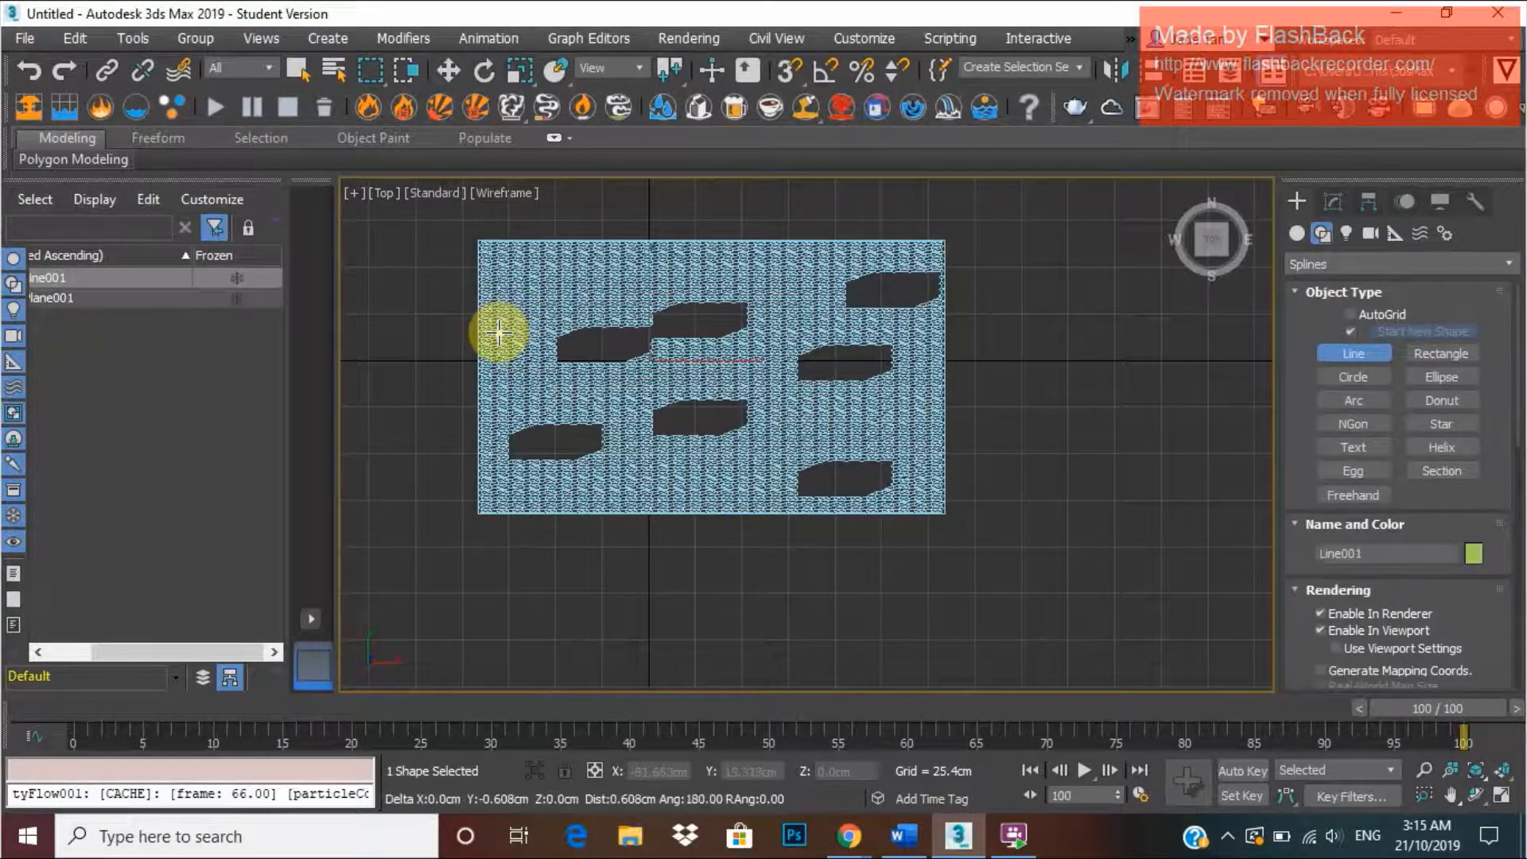
{"action": "left_click", "coordinate": [528, 285]}
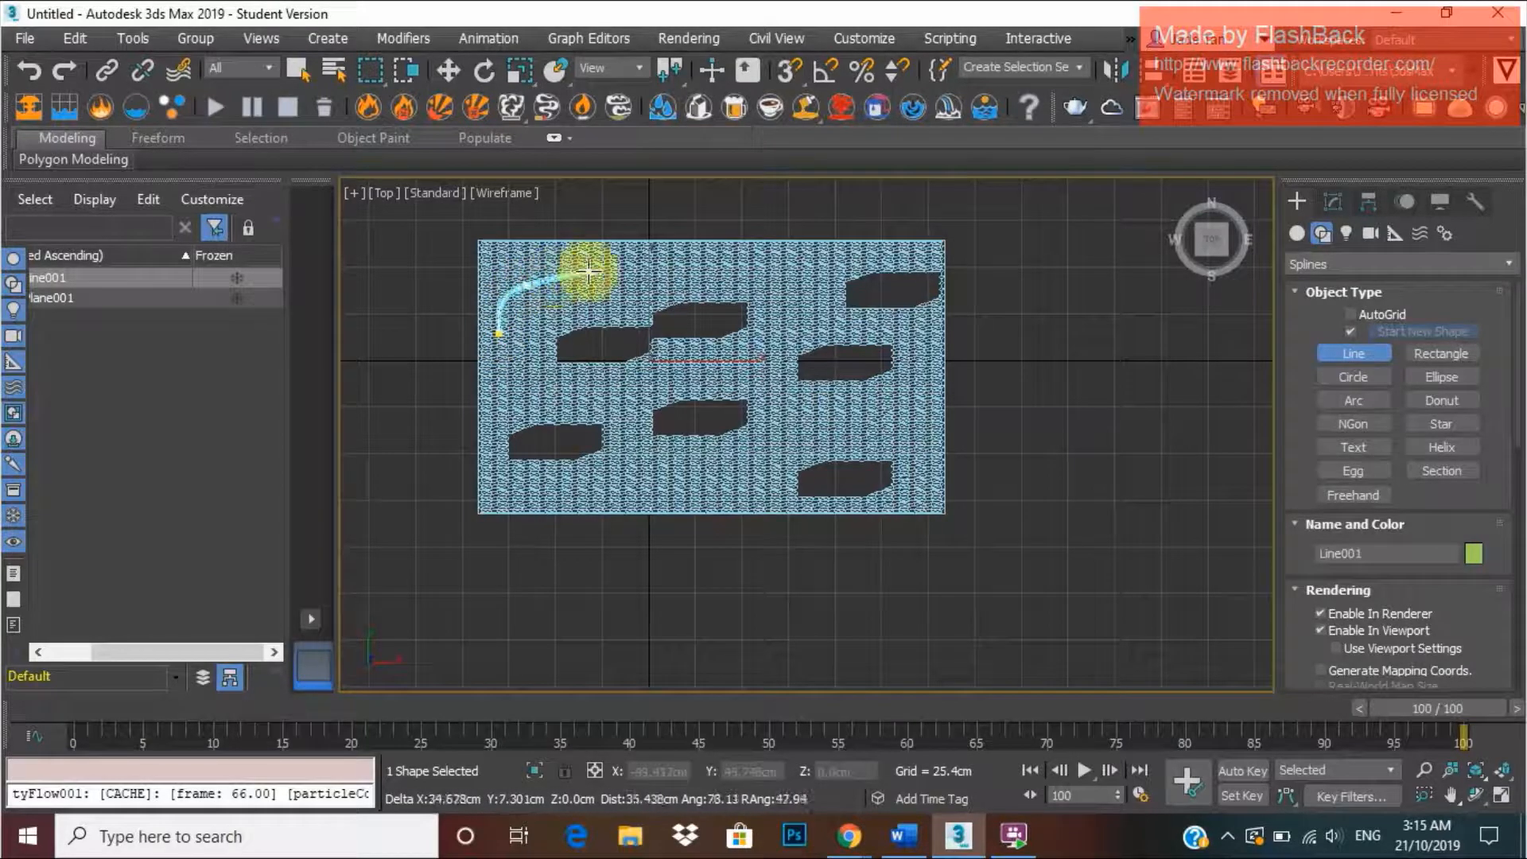
{"action": "left_click", "coordinate": [602, 272]}
{"action": "left_click", "coordinate": [693, 262]}
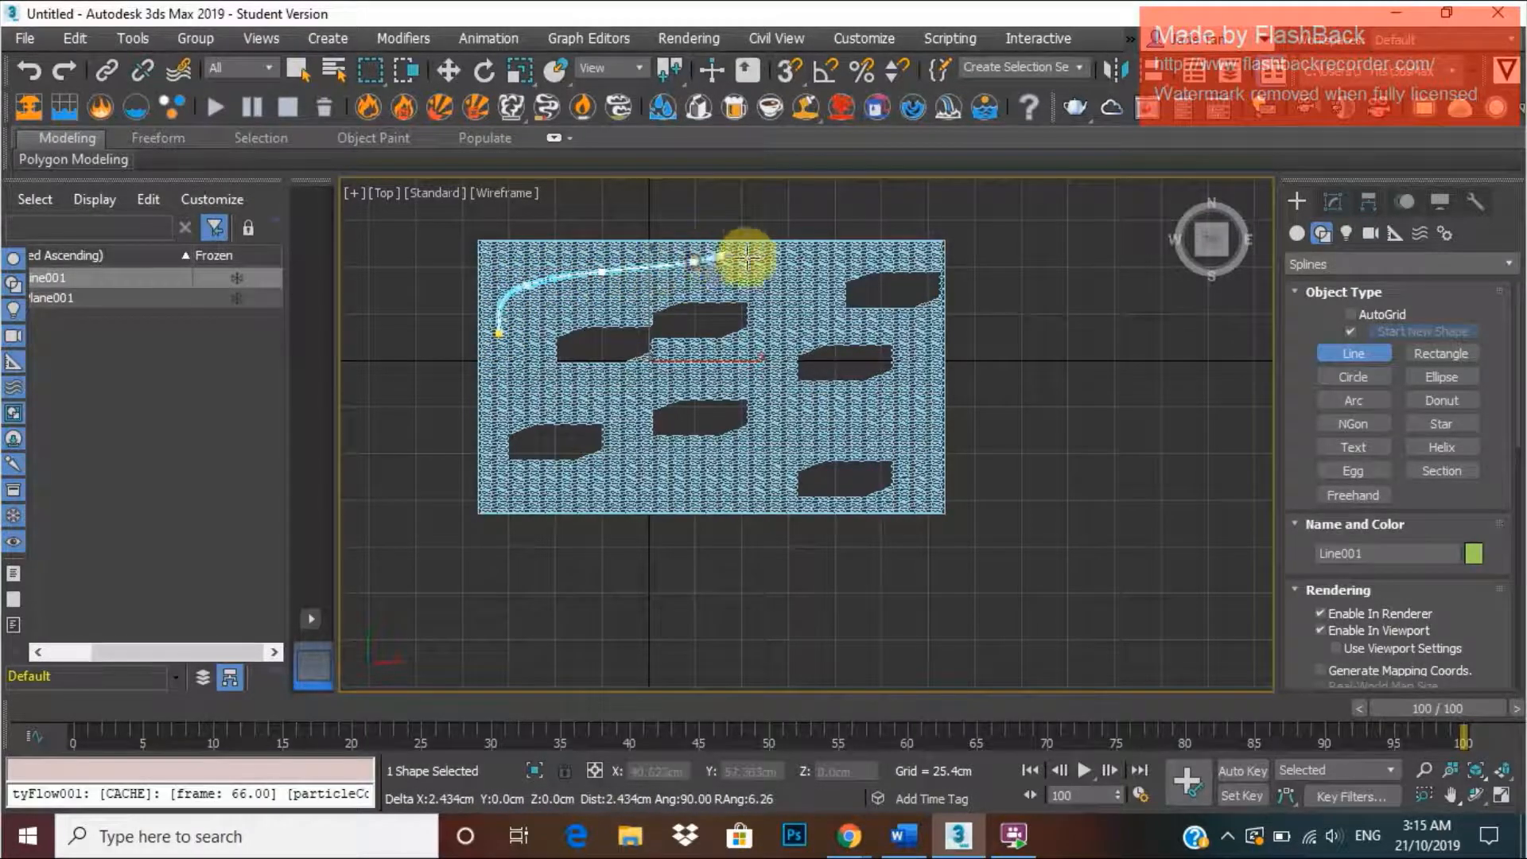
{"action": "left_click", "coordinate": [782, 297]}
{"action": "left_click", "coordinate": [759, 359]}
{"action": "left_click", "coordinate": [796, 402]}
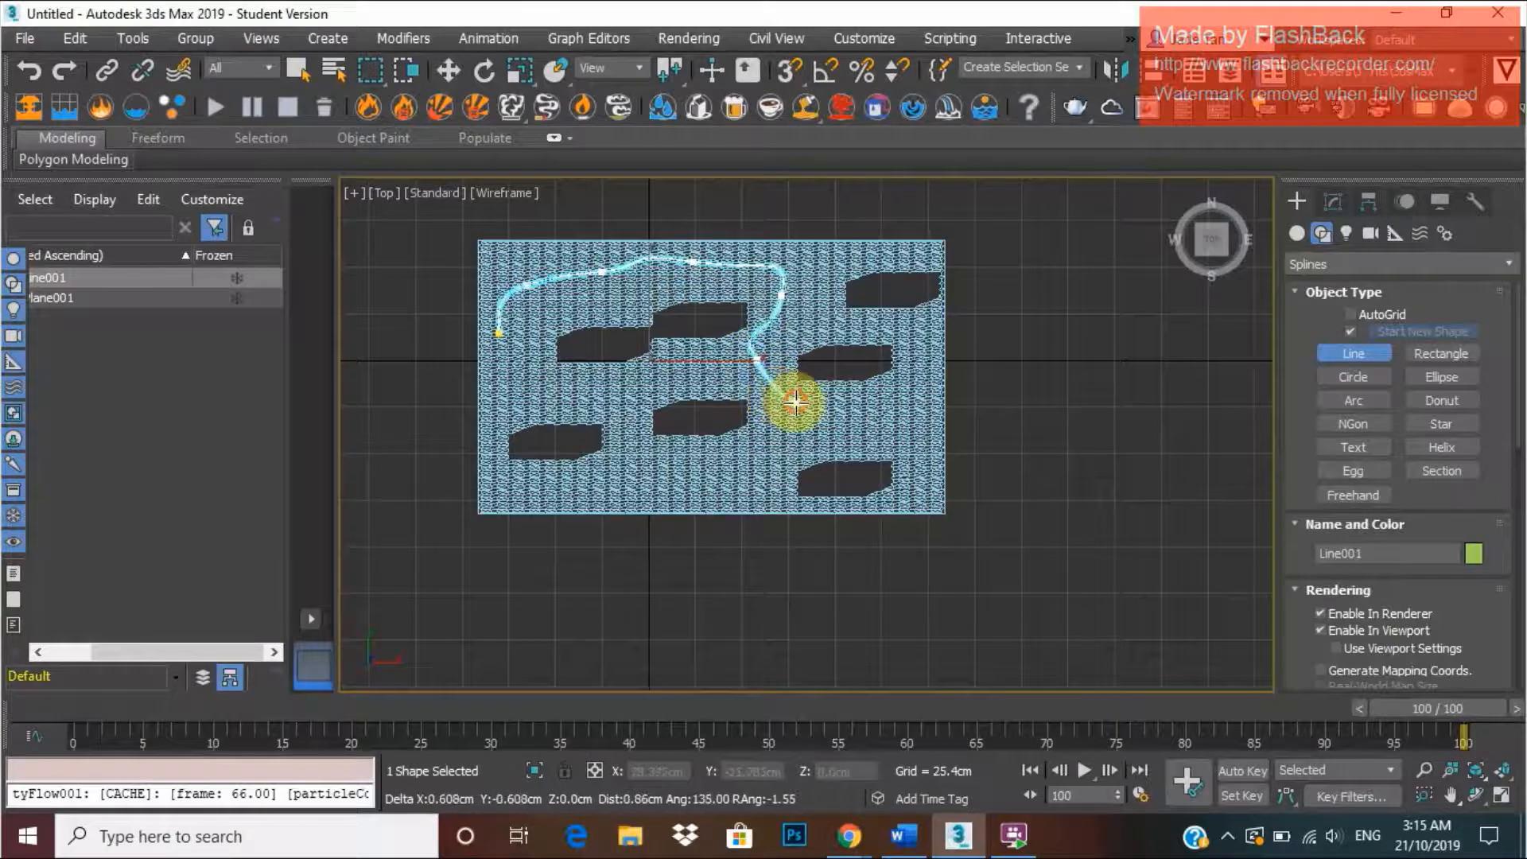
Continue the spline around the southeast hole, back west between the southern holes and up near its start, and finish it there.
{"action": "left_click", "coordinate": [907, 428]}
{"action": "left_click", "coordinate": [878, 437]}
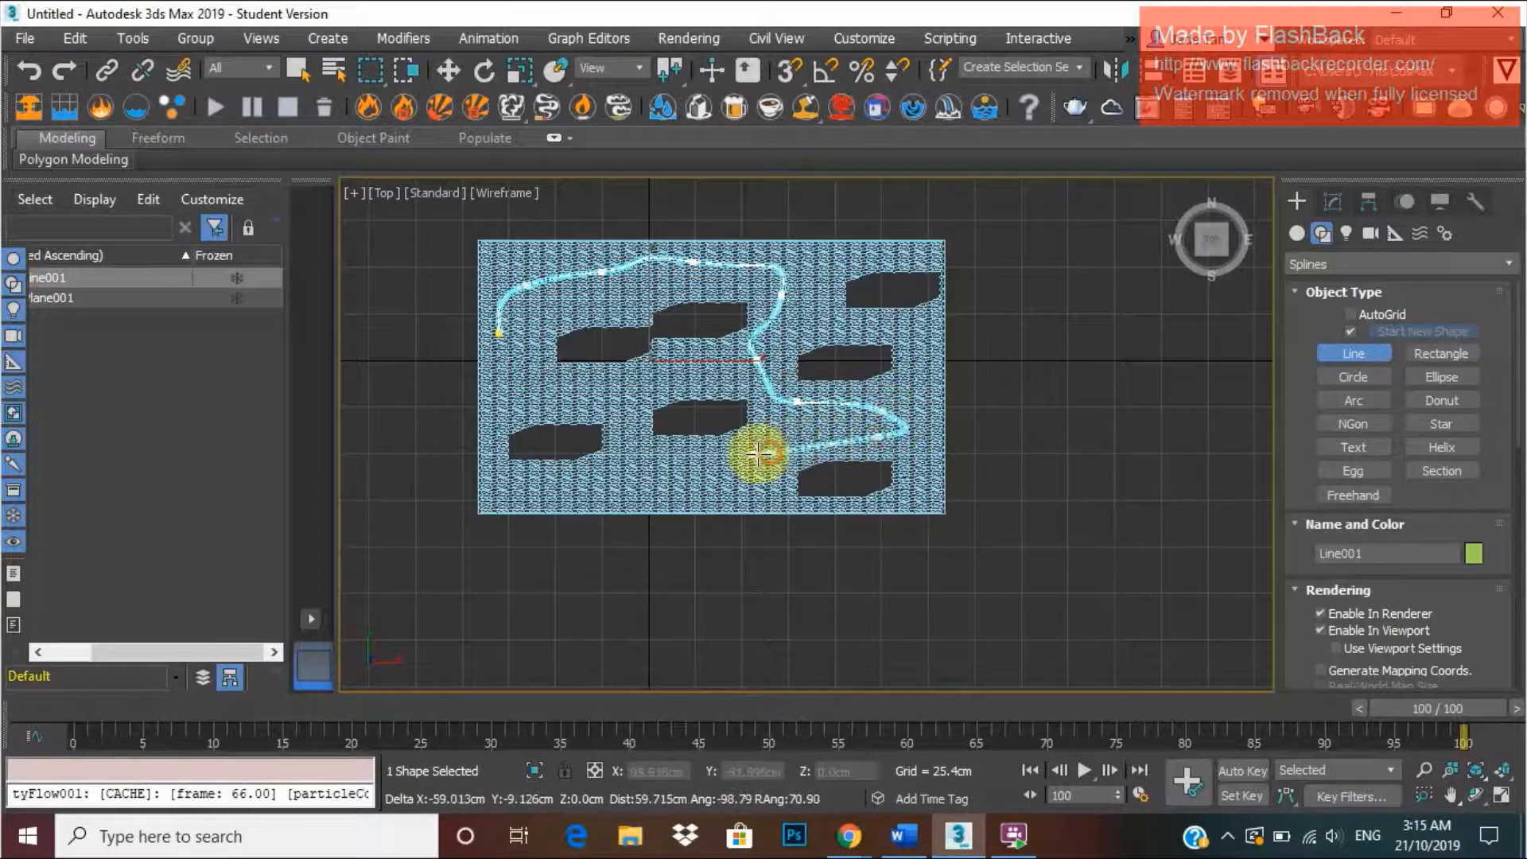
{"action": "left_click", "coordinate": [707, 492]}
{"action": "left_click", "coordinate": [592, 402]}
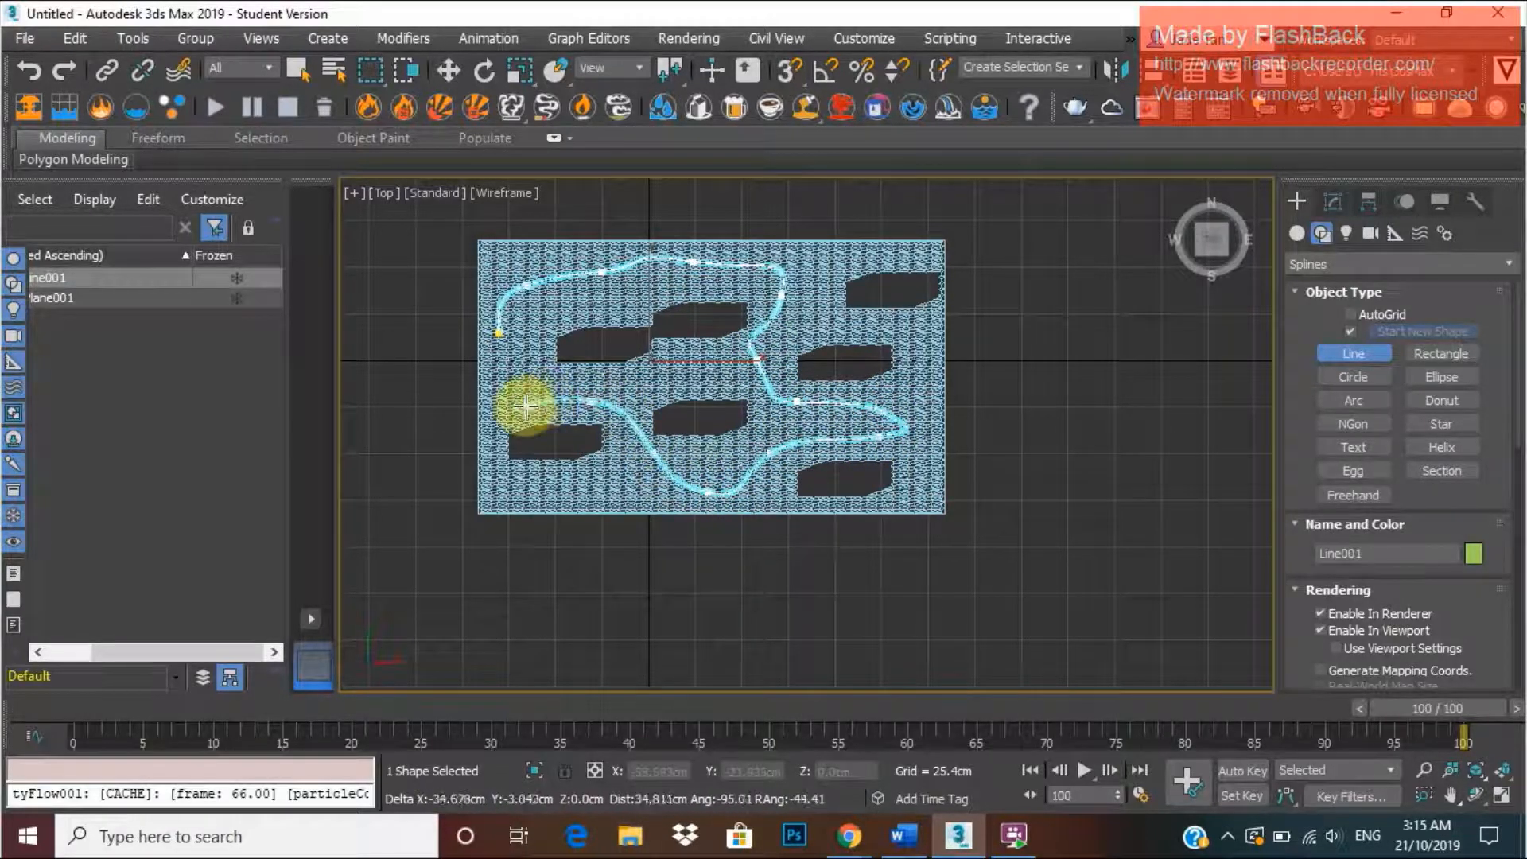
{"action": "left_click", "coordinate": [526, 362]}
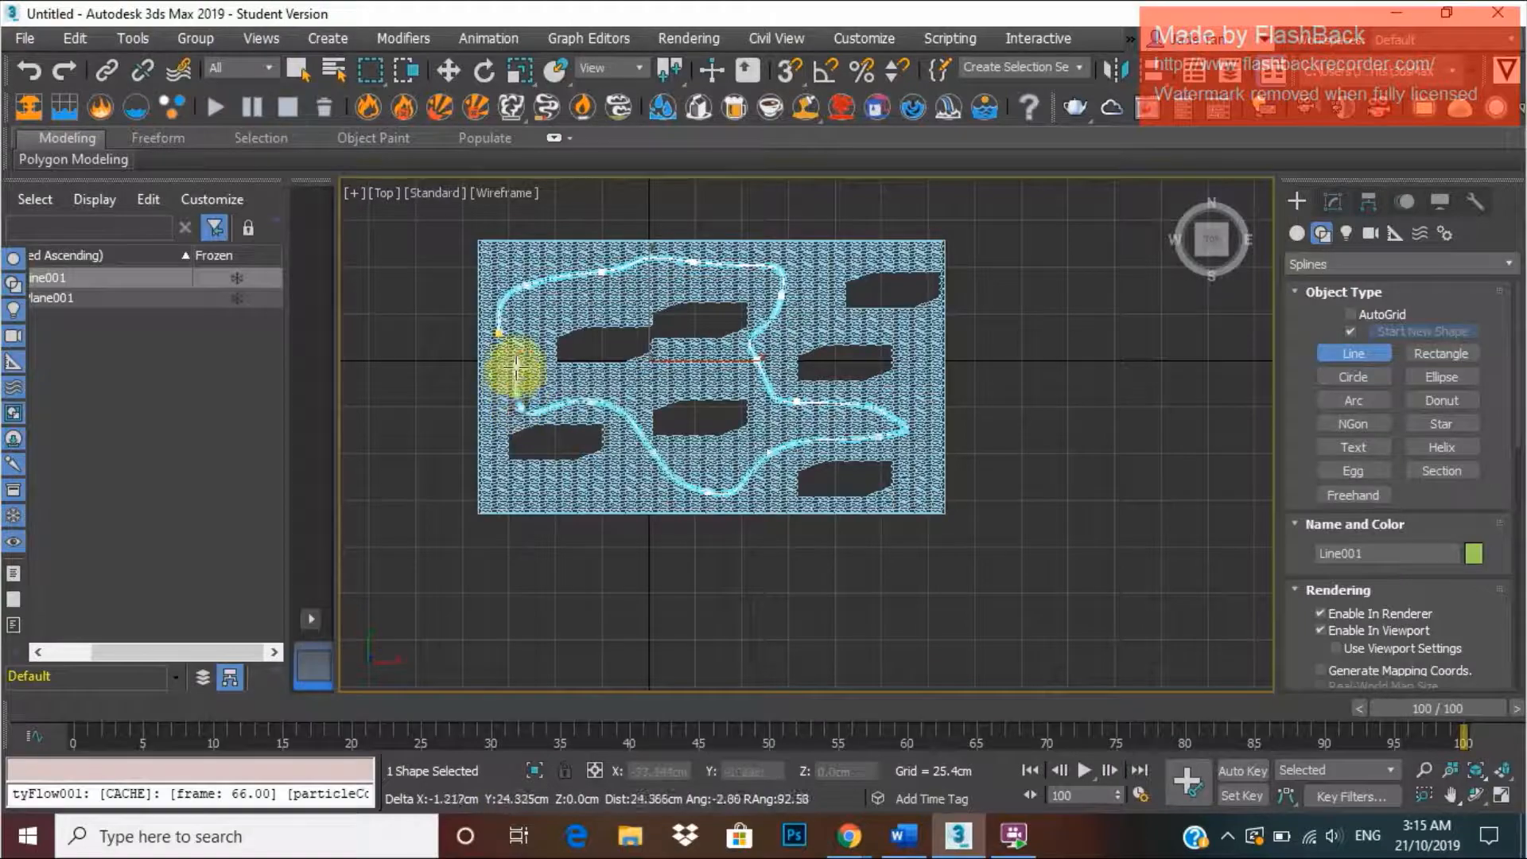
{"action": "right_click", "coordinate": [544, 315]}
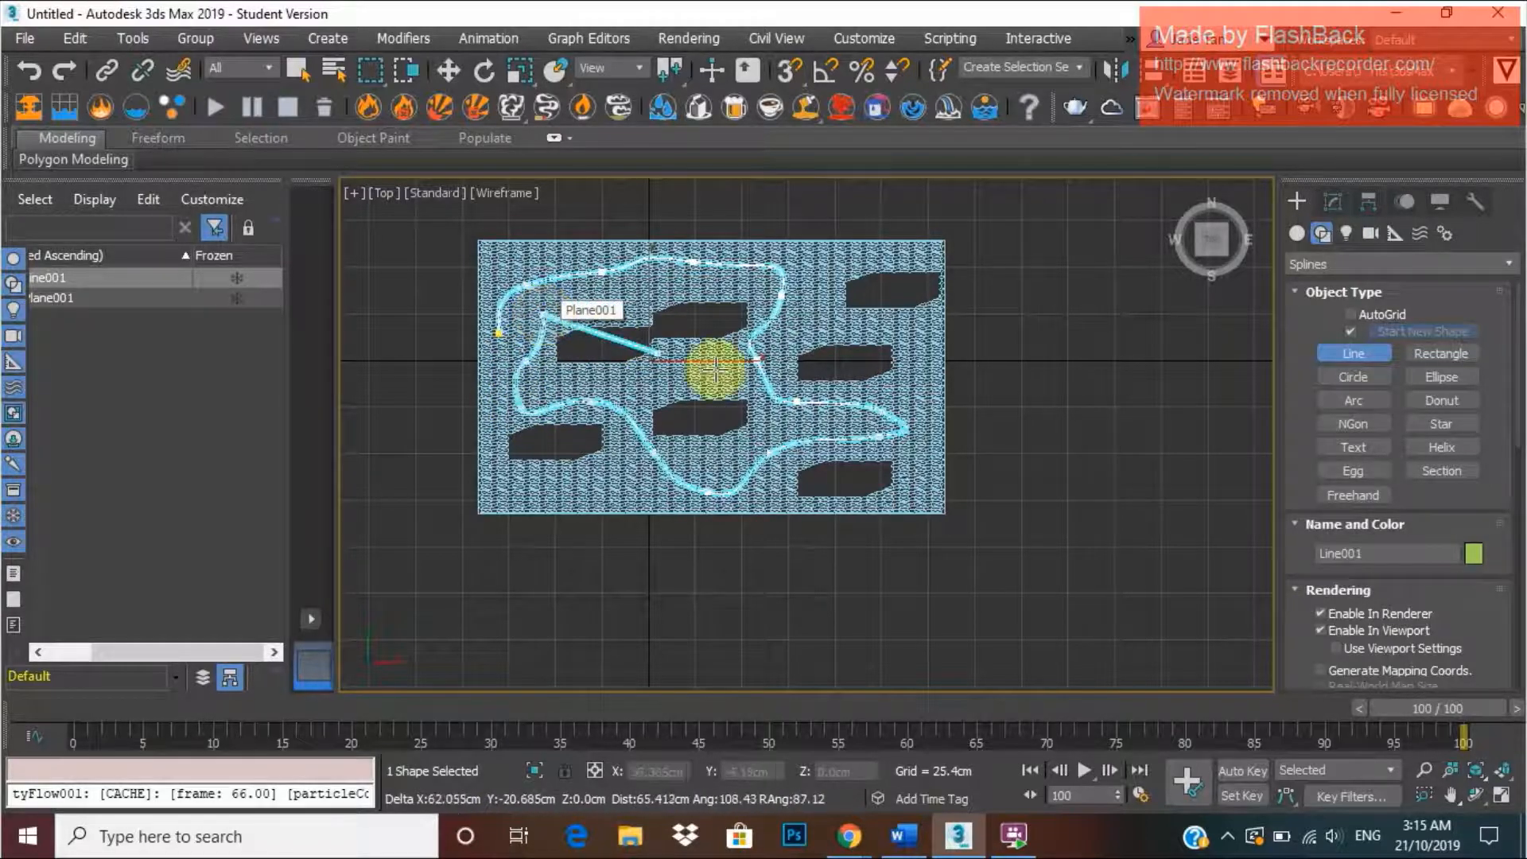
Set the winding line's rendering cross-section to Rectangular.
{"action": "scroll", "coordinate": [573, 368], "scroll_direction": "up", "scroll_amount": 5}
{"action": "scroll", "coordinate": [593, 394], "scroll_direction": "down", "scroll_amount": 3}
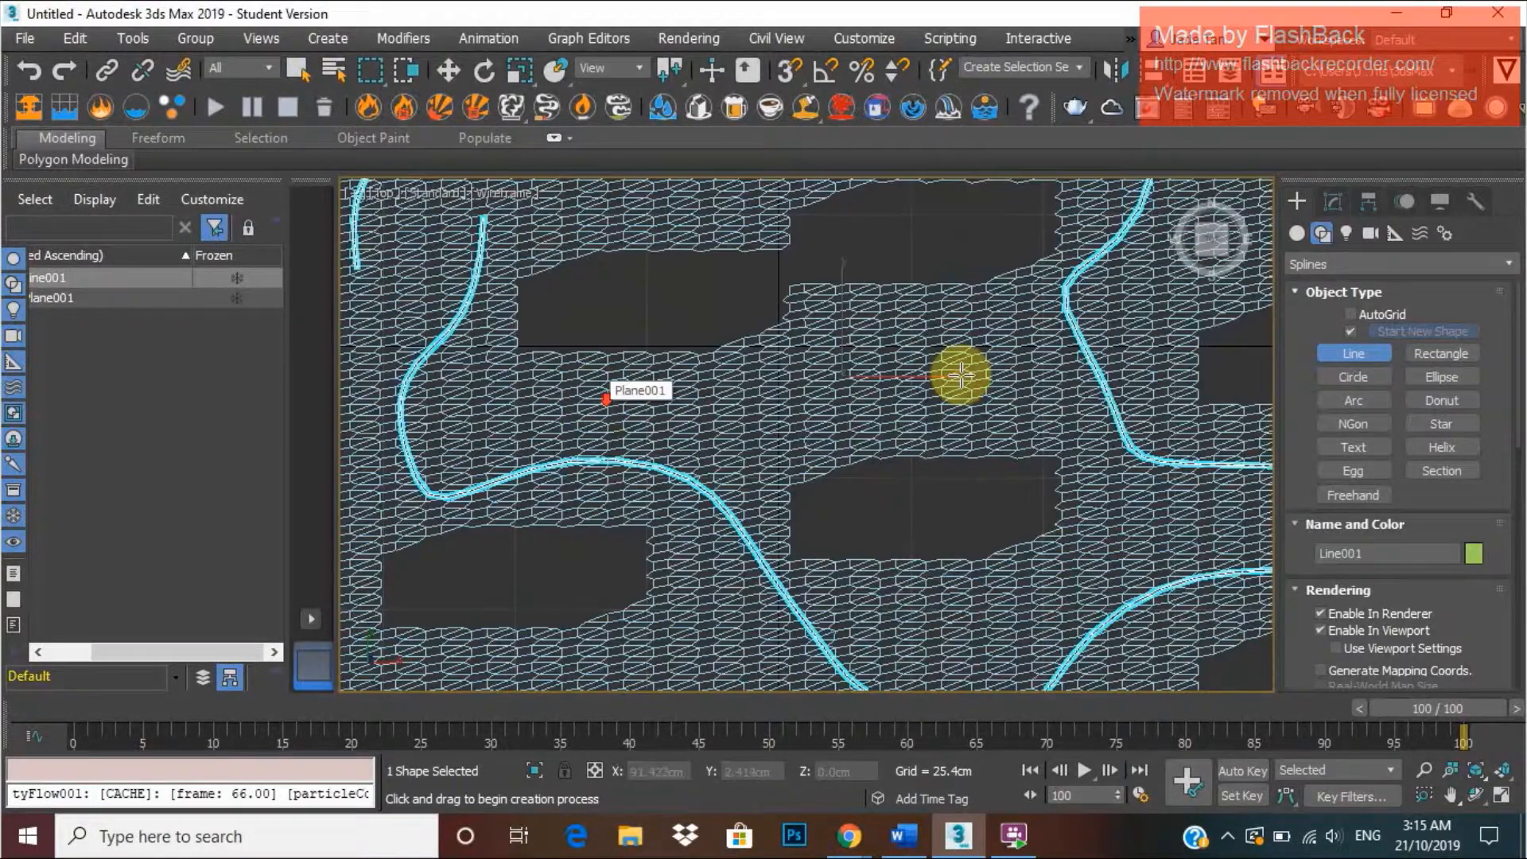
{"action": "left_click", "coordinate": [1332, 201]}
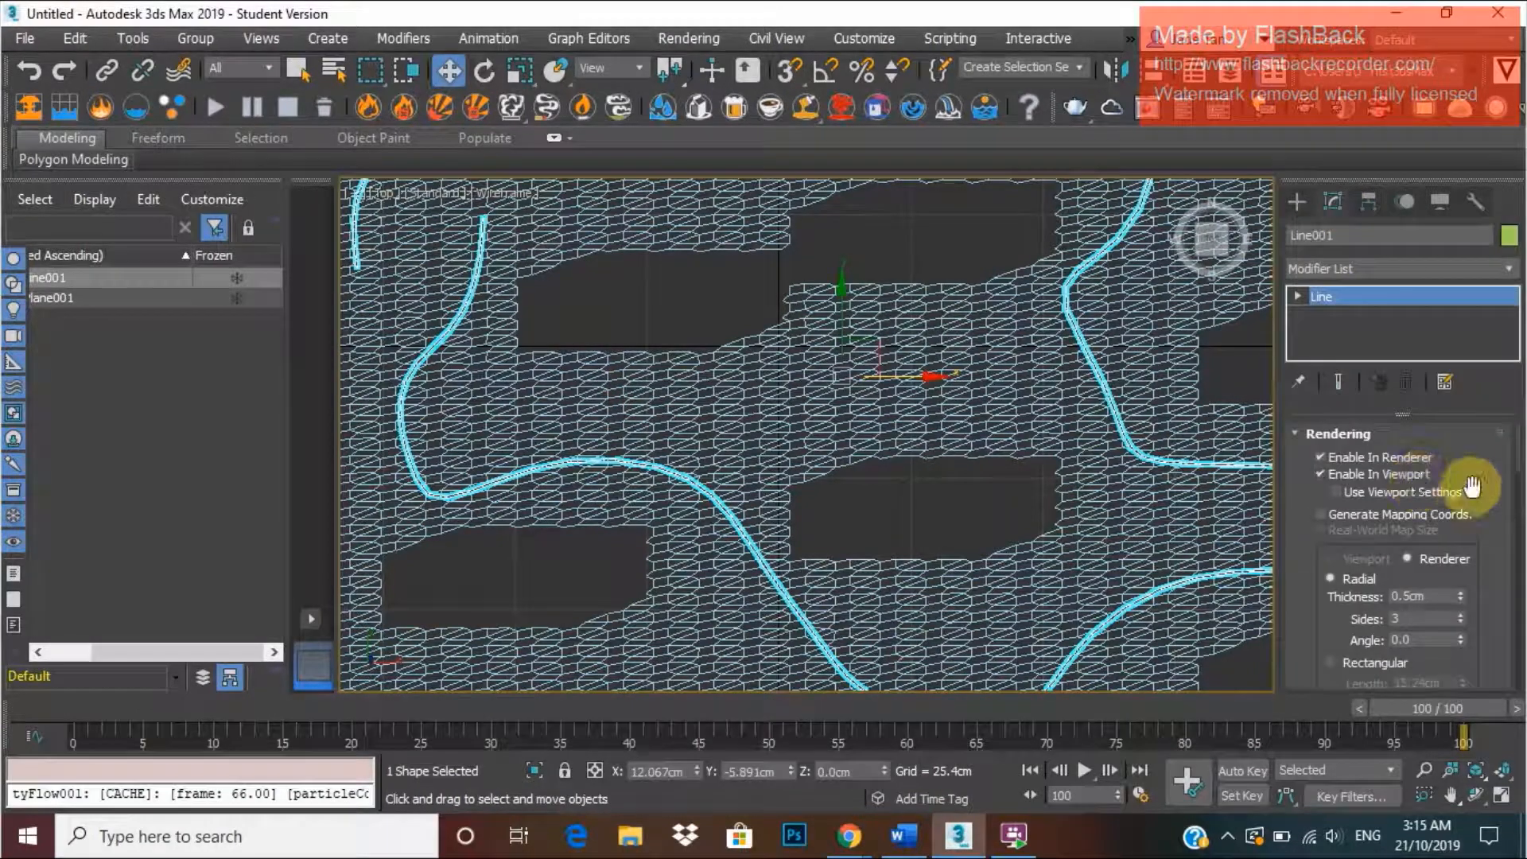
{"action": "scroll", "coordinate": [1483, 546], "scroll_direction": "down", "scroll_amount": 2}
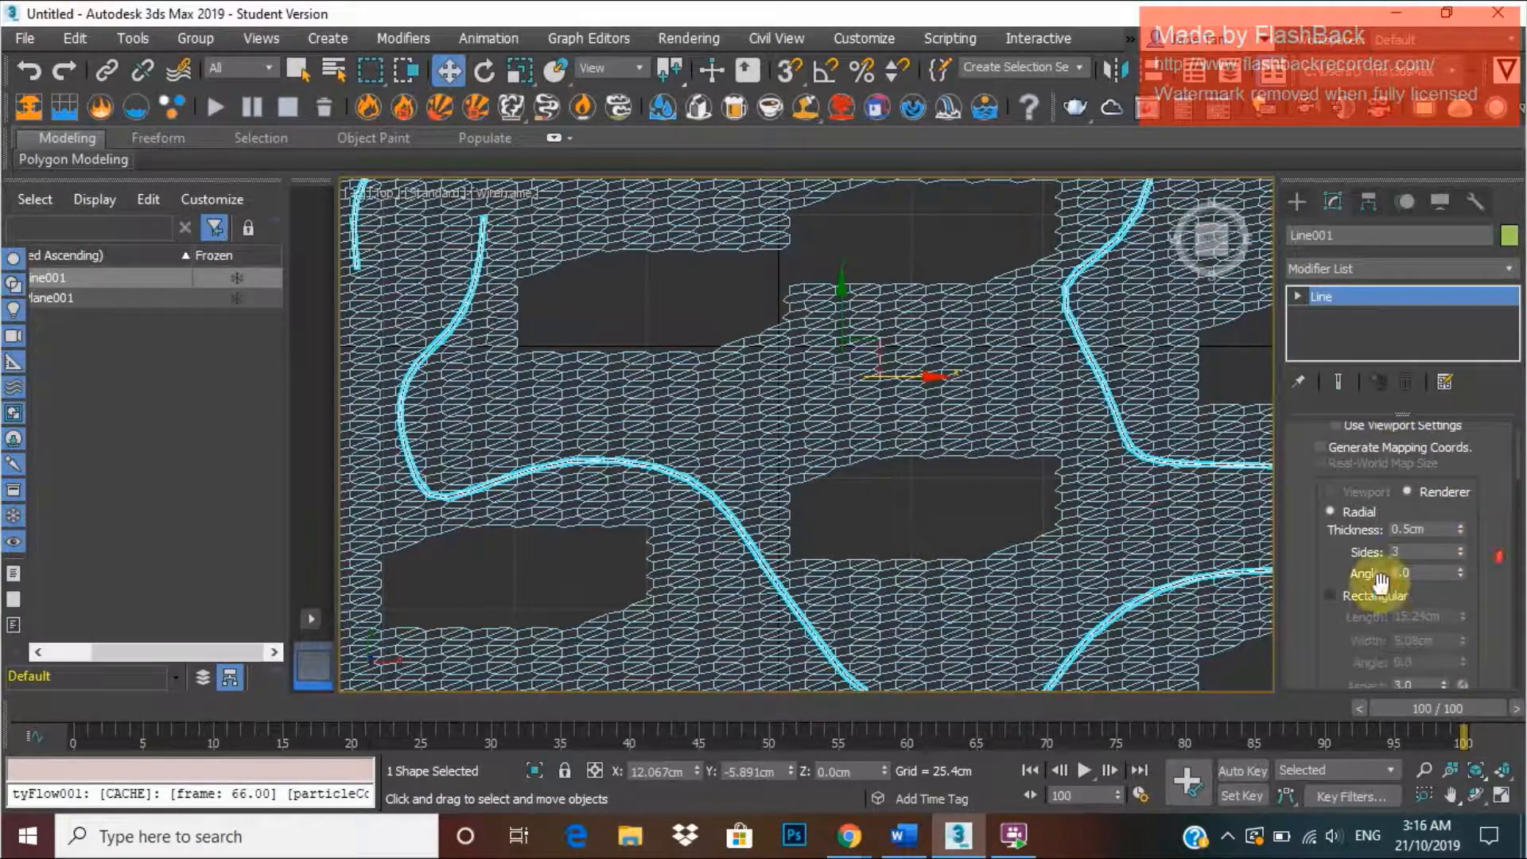
{"action": "scroll", "coordinate": [1456, 583], "scroll_direction": "down", "scroll_amount": 3}
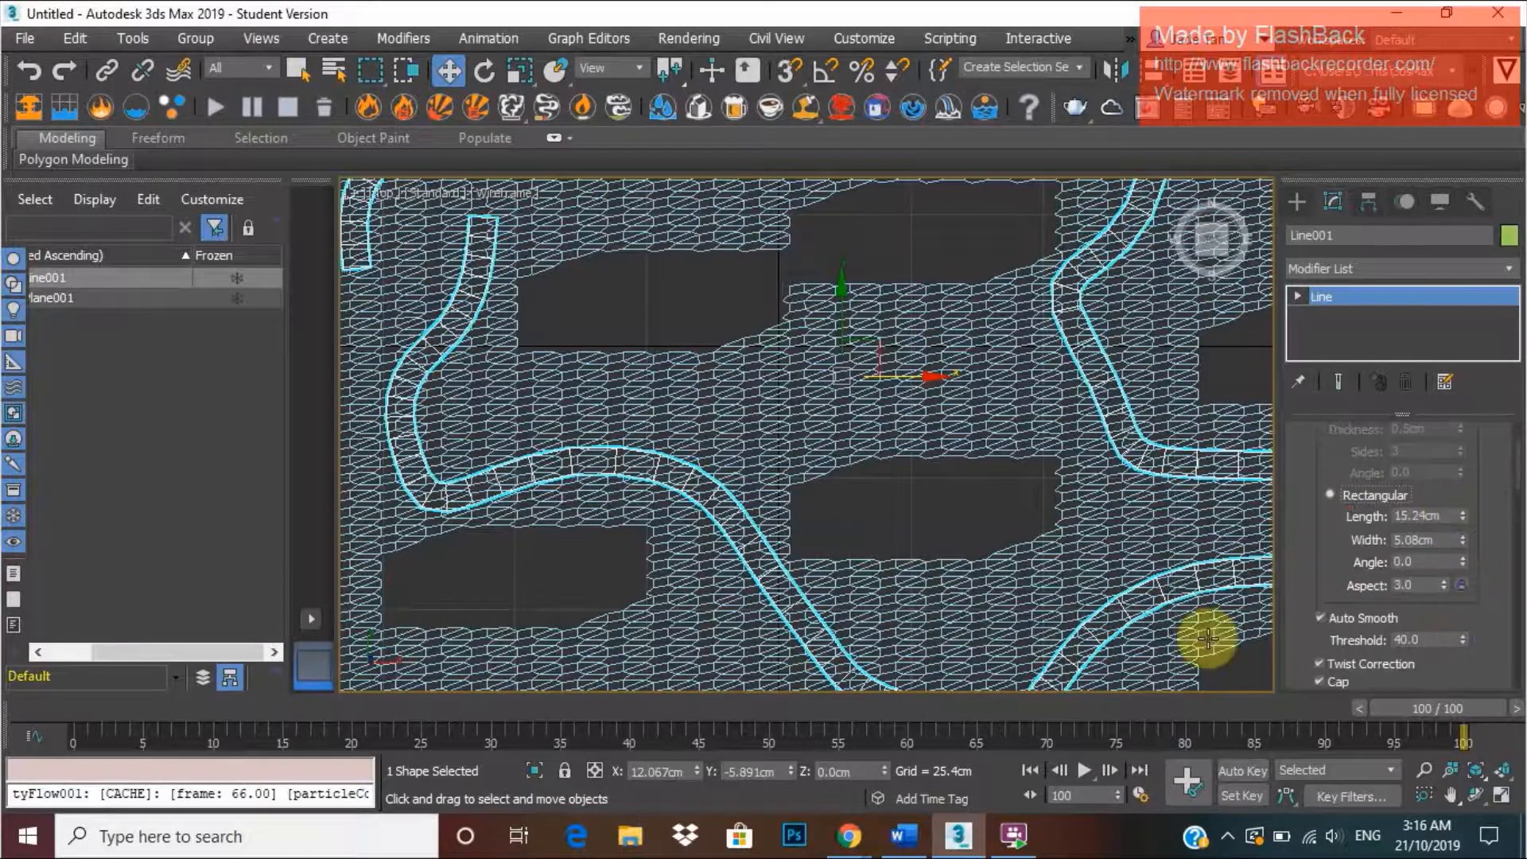
Restore the four-viewport layout and maximize the Perspective view of the terrain and the winding line.
{"action": "left_click", "coordinate": [356, 191]}
{"action": "left_click", "coordinate": [383, 212]}
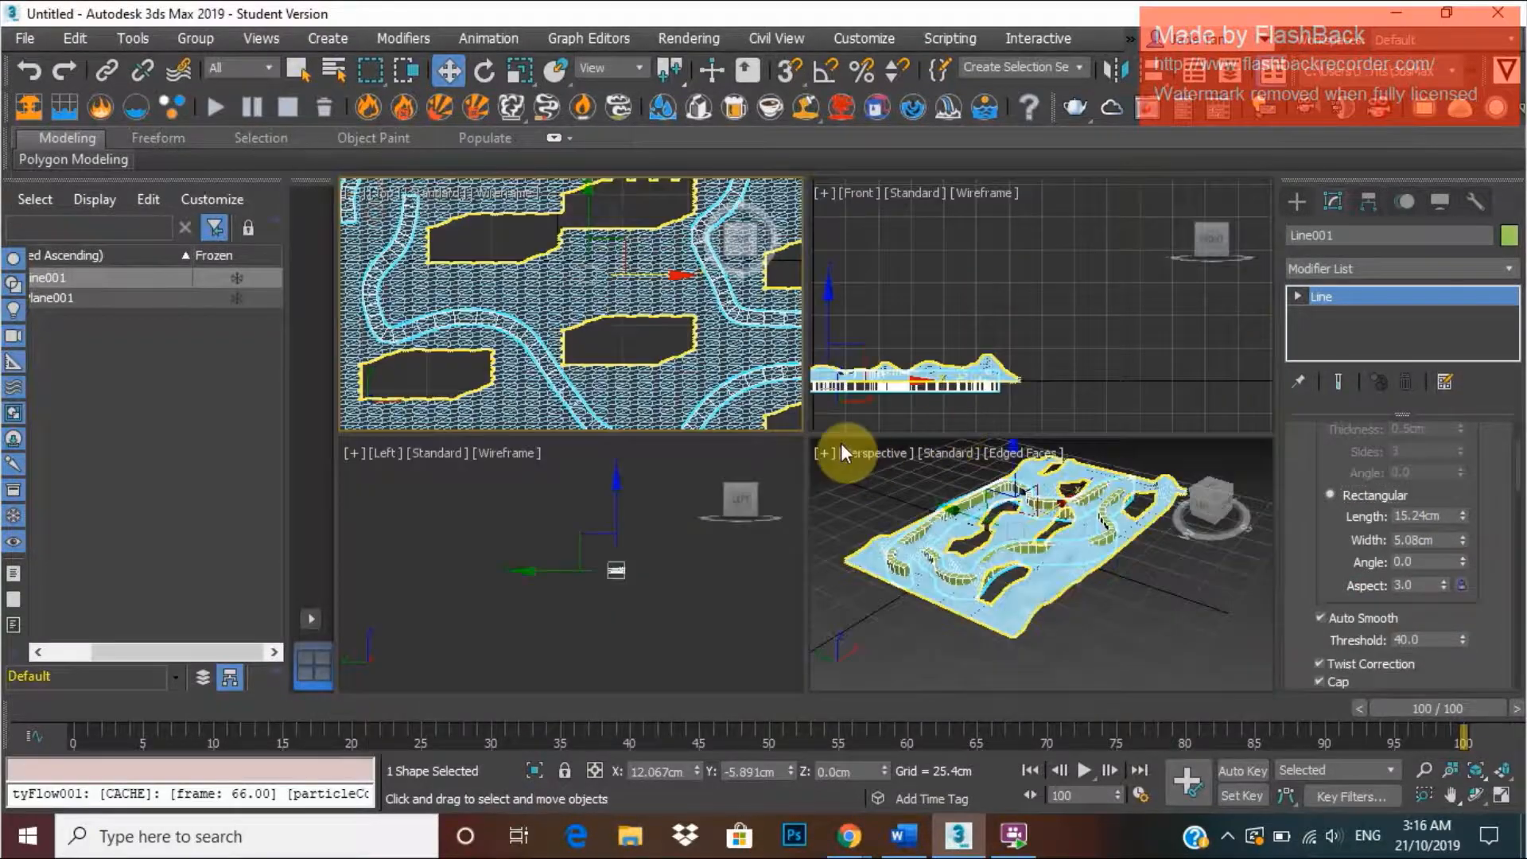
{"action": "left_click", "coordinate": [834, 450]}
{"action": "left_click", "coordinate": [848, 475]}
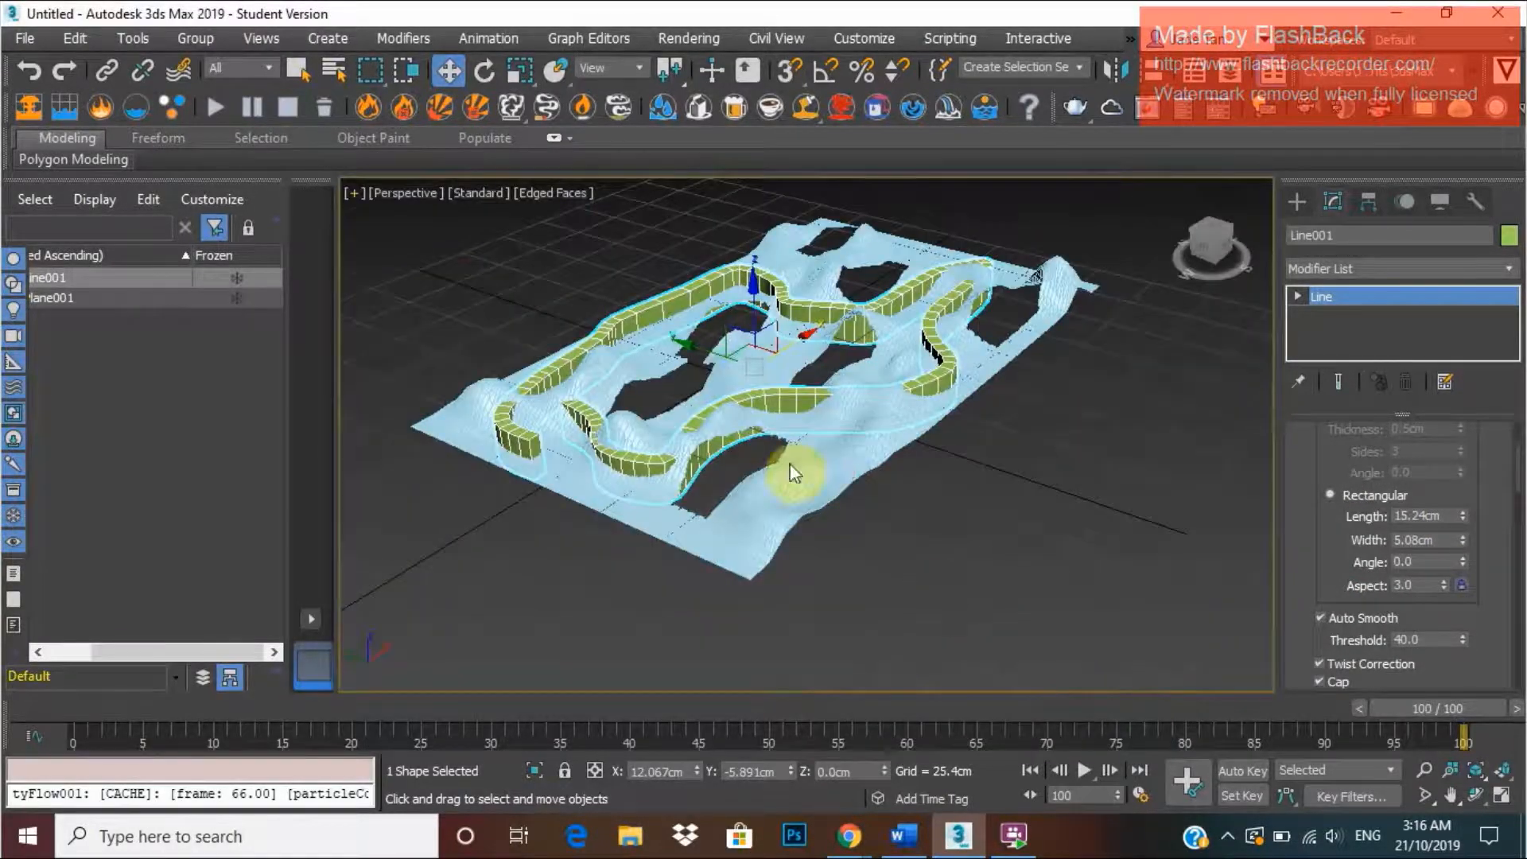
Set the winding line's rectangular cross-section to a length of 1.067 cm and a width of 6.502 cm.
{"action": "left_click_drag", "start_coordinate": [1464, 521], "coordinate": [1492, 629]}
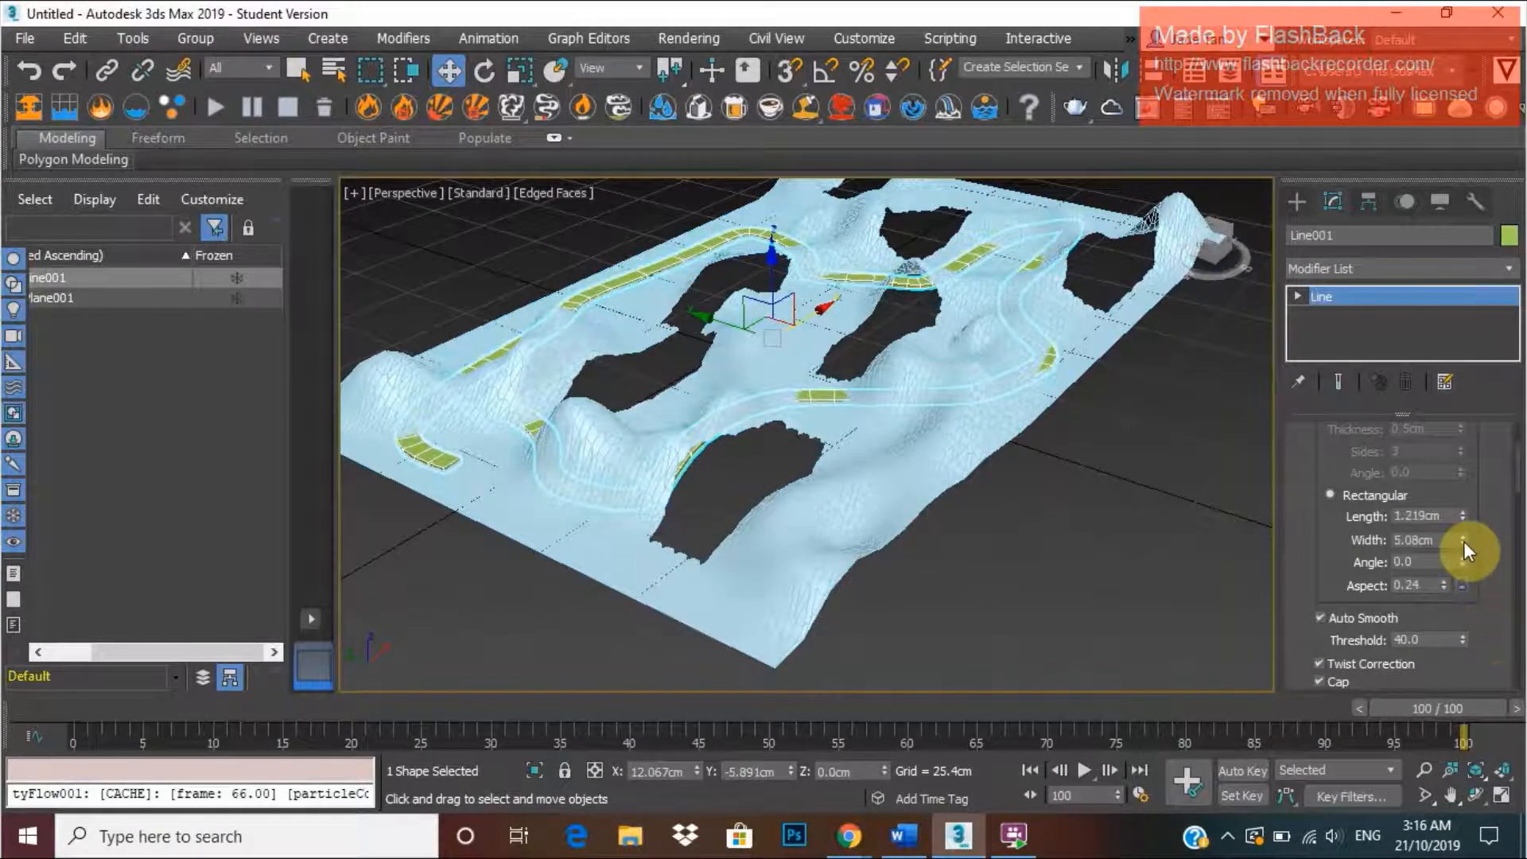
{"action": "mouse_move", "coordinate": [1464, 538]}
{"action": "left_mouse_down"}
{"action": "mouse_move", "coordinate": [1466, 510]}
{"action": "mouse_move", "coordinate": [1466, 528]}
{"action": "left_mouse_up"}
{"action": "scroll", "coordinate": [861, 489], "scroll_direction": "down", "scroll_amount": 4}
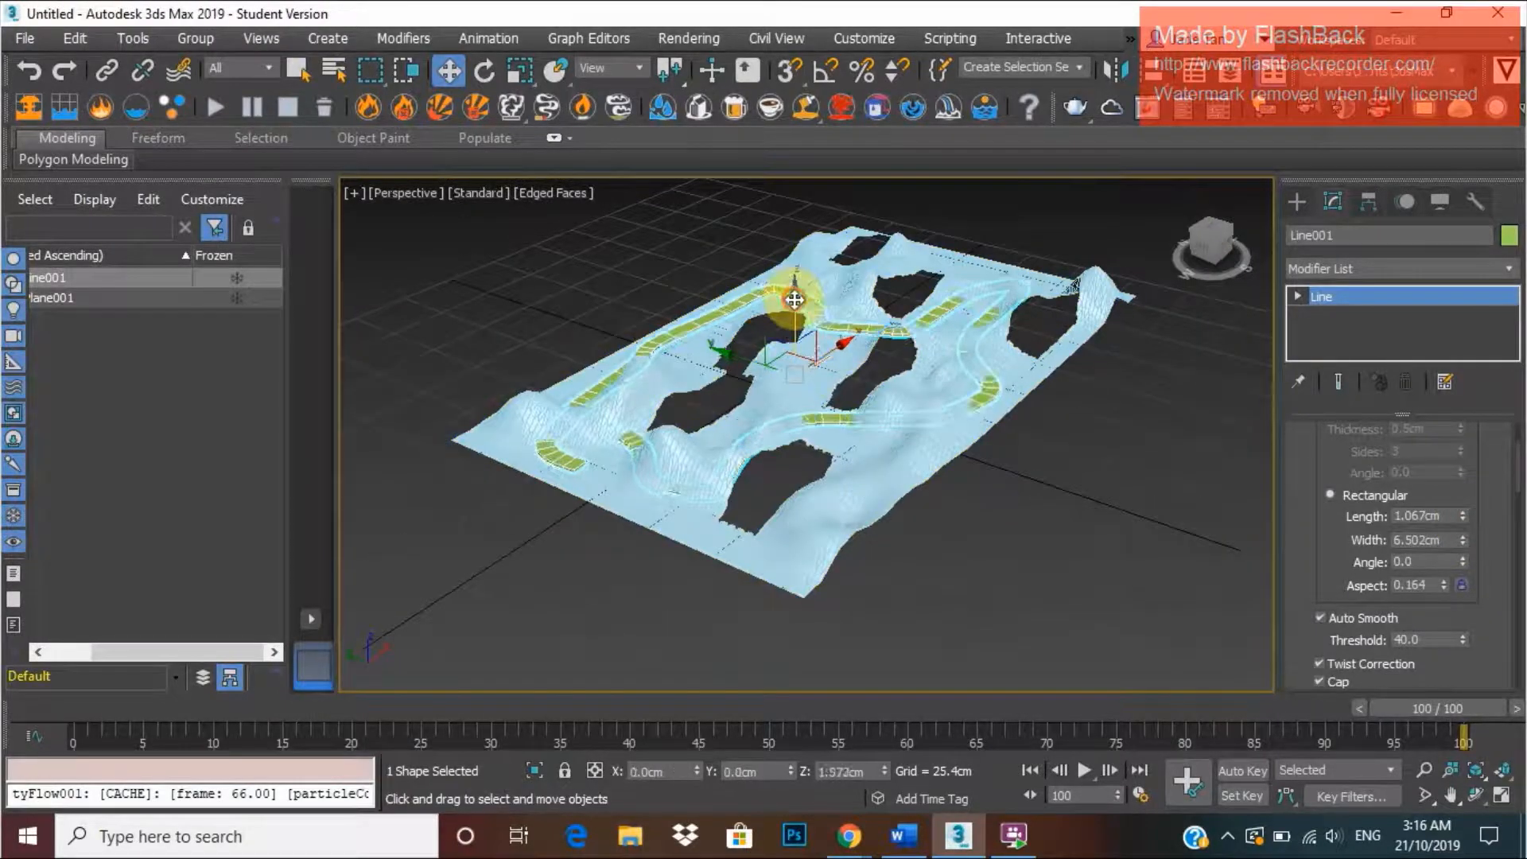
Raise the winding line above the terrain to a Z position of about 34.2 cm and deselect it.
{"action": "left_click_drag", "start_coordinate": [795, 300], "coordinate": [795, 200]}
{"action": "left_click", "coordinate": [1054, 589]}
{"action": "middle_click_drag", "start_coordinate": [880, 501], "coordinate": [490, 251], "text": "alt"}
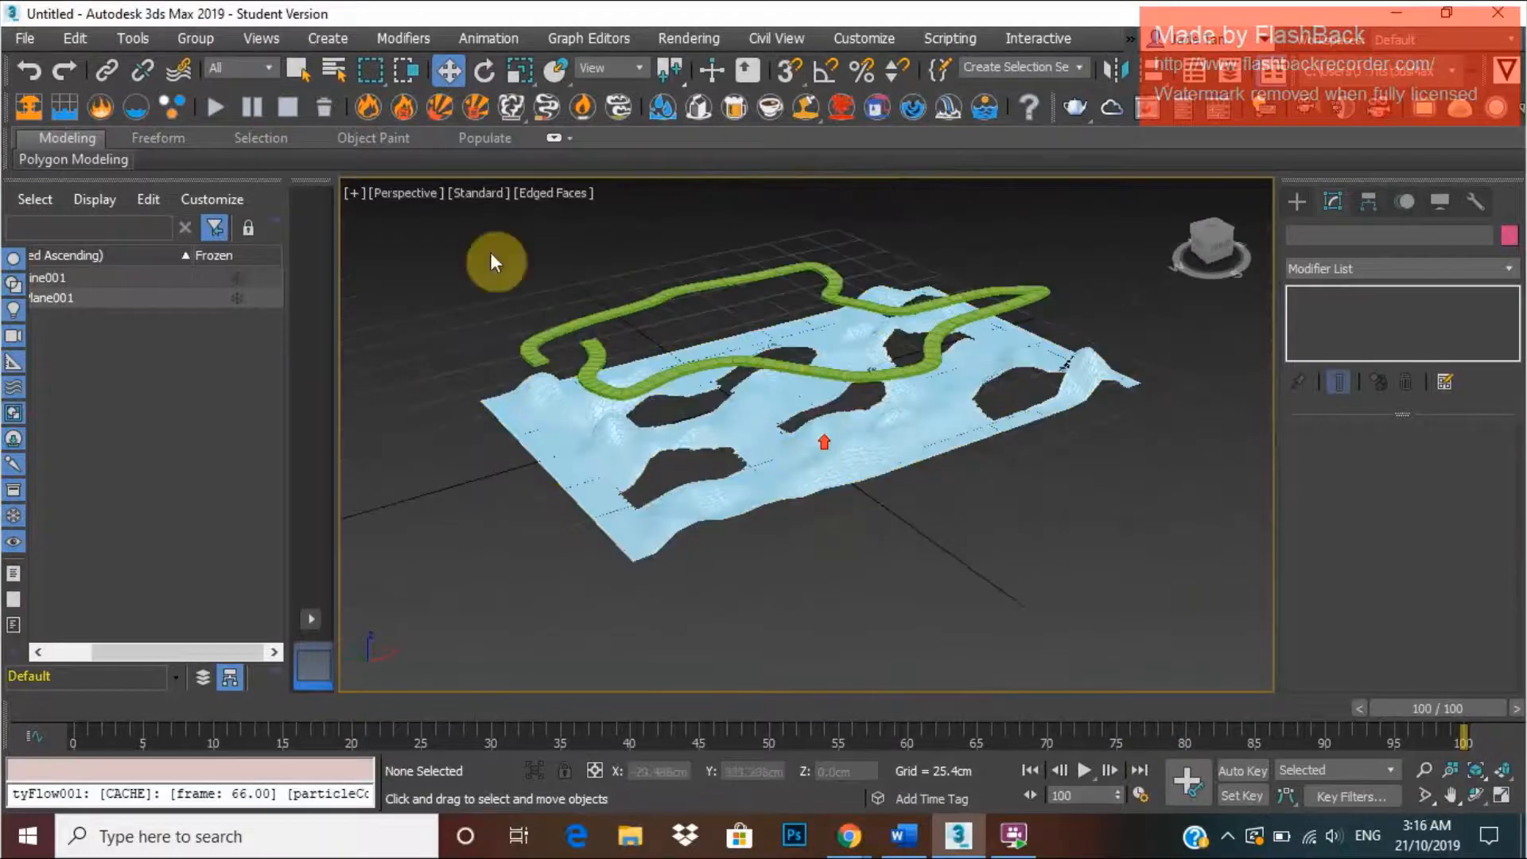
Select the raised winding line and switch geometry creation to the Compound Objects category.
{"action": "left_click", "coordinate": [1015, 301]}
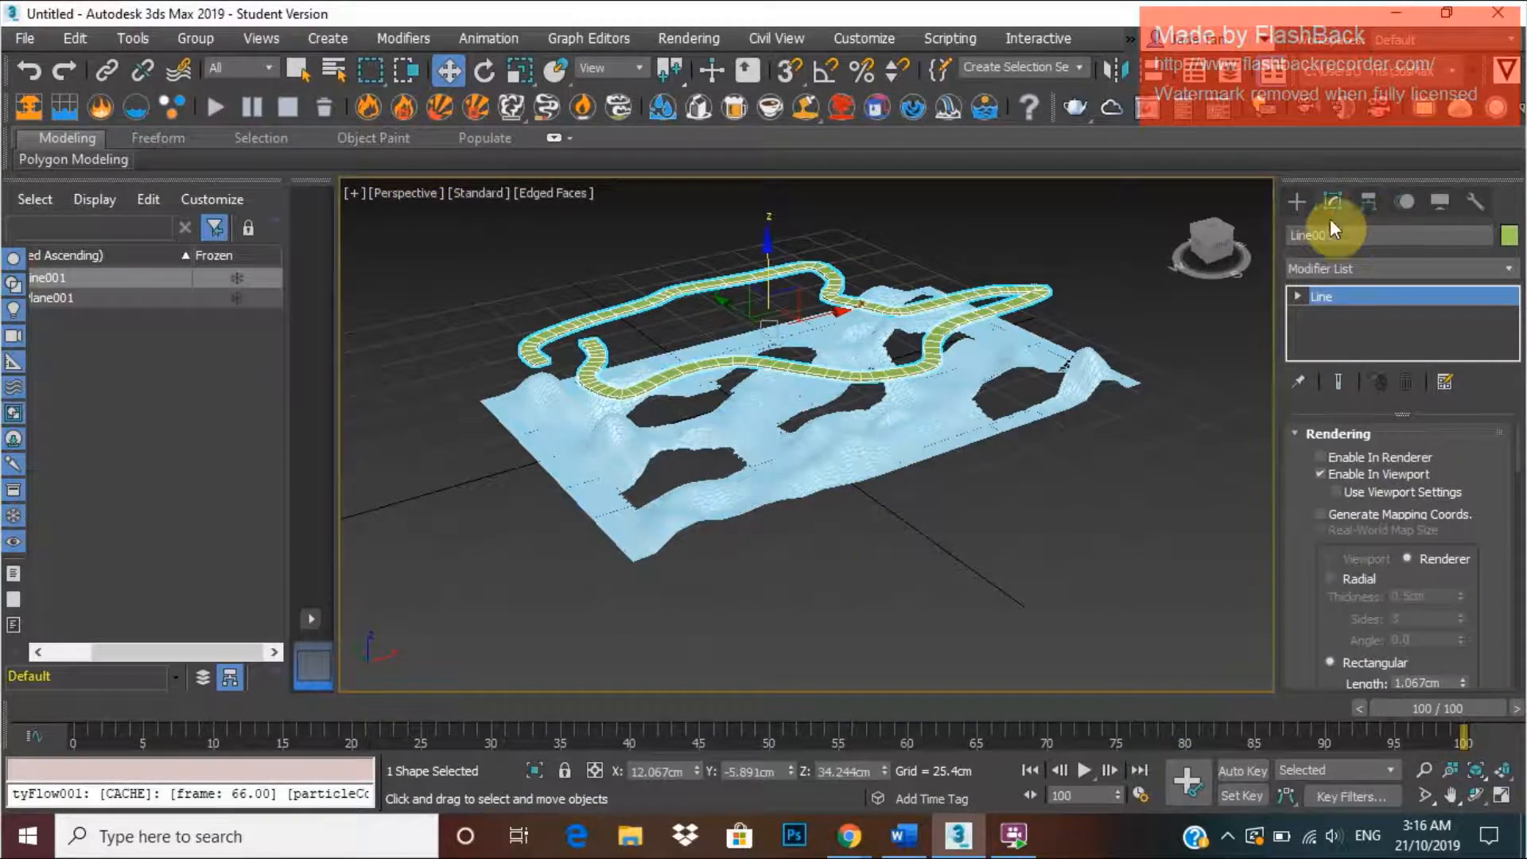
{"action": "left_click", "coordinate": [1294, 203]}
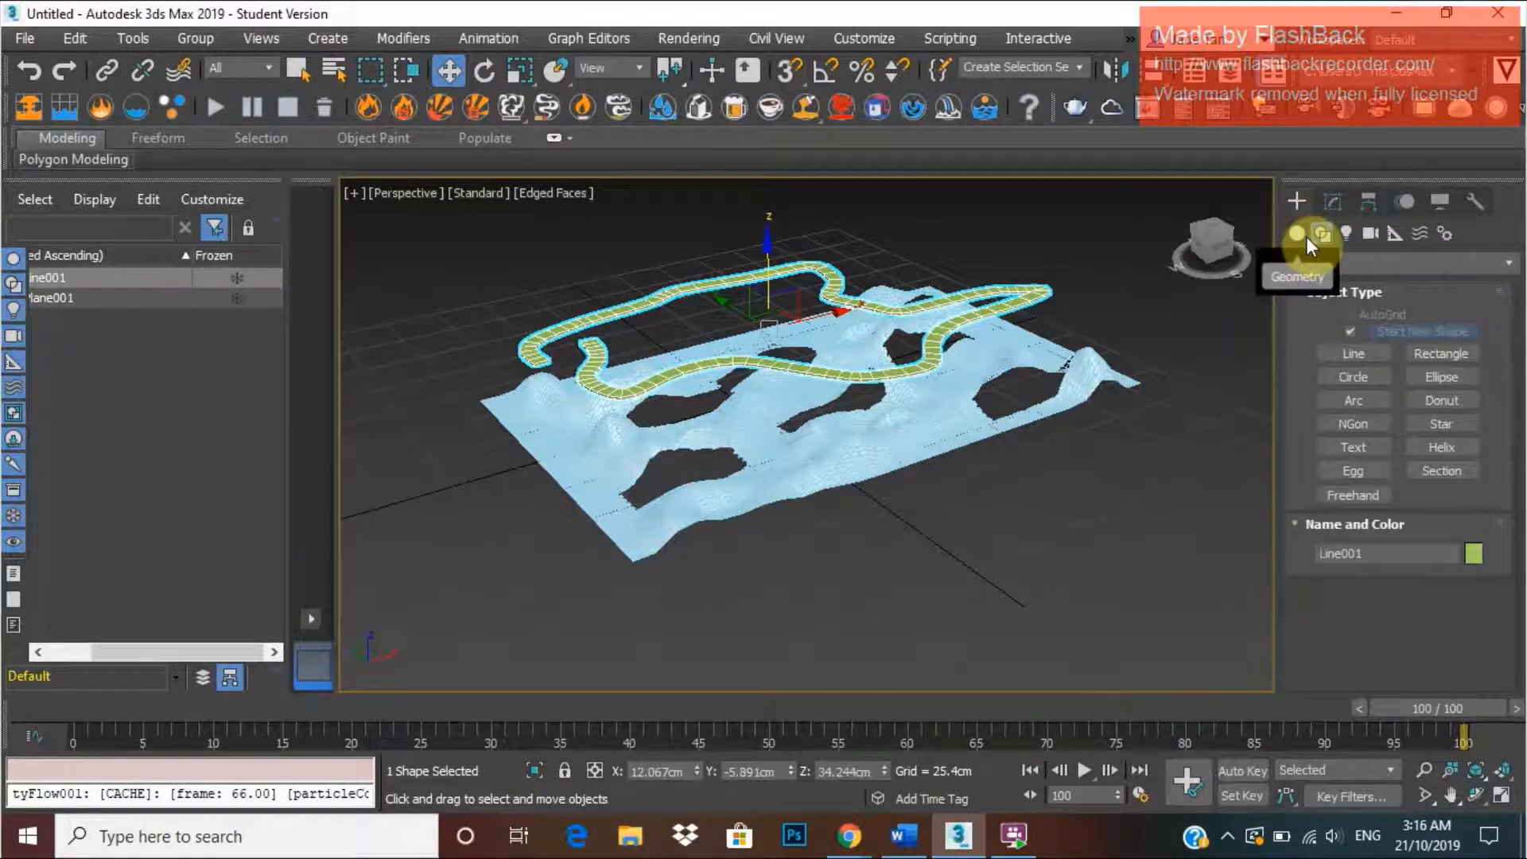
{"action": "left_click", "coordinate": [1290, 232]}
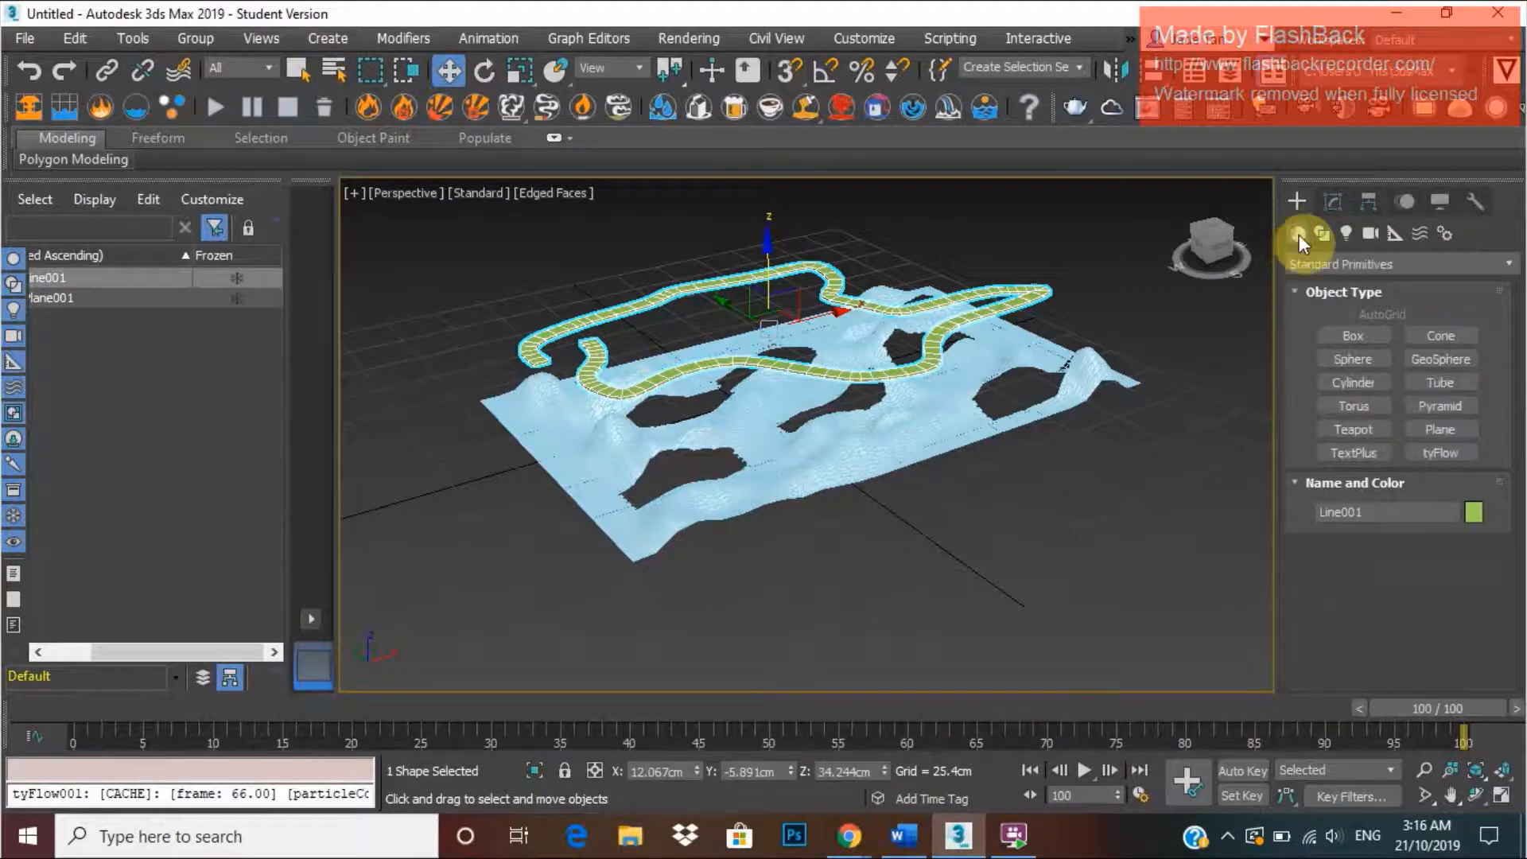
{"action": "left_click", "coordinate": [1328, 258]}
{"action": "left_click", "coordinate": [1378, 321]}
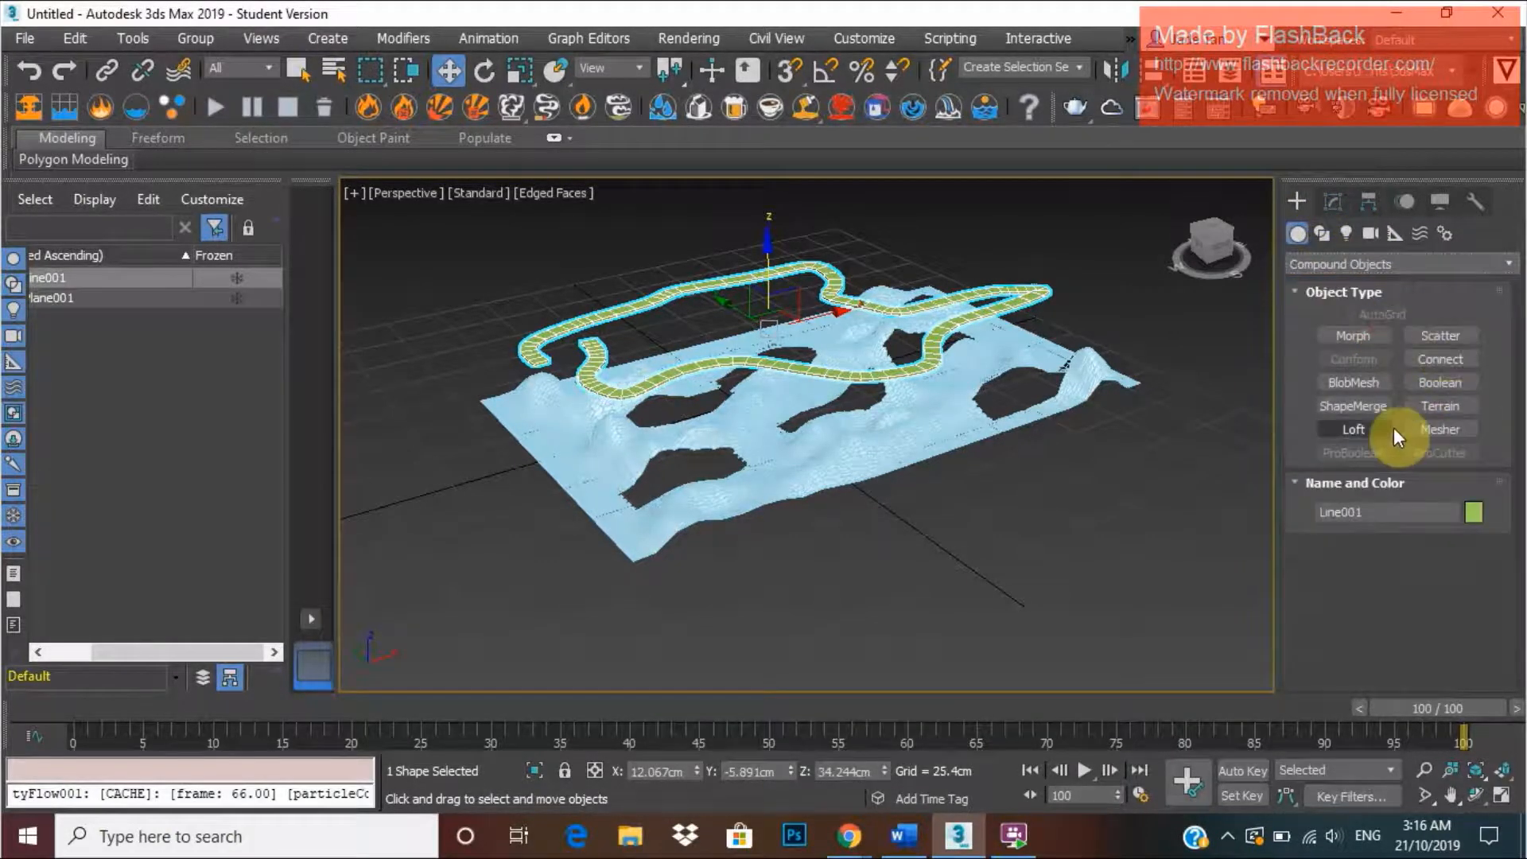
{"action": "left_click", "coordinate": [1091, 457]}
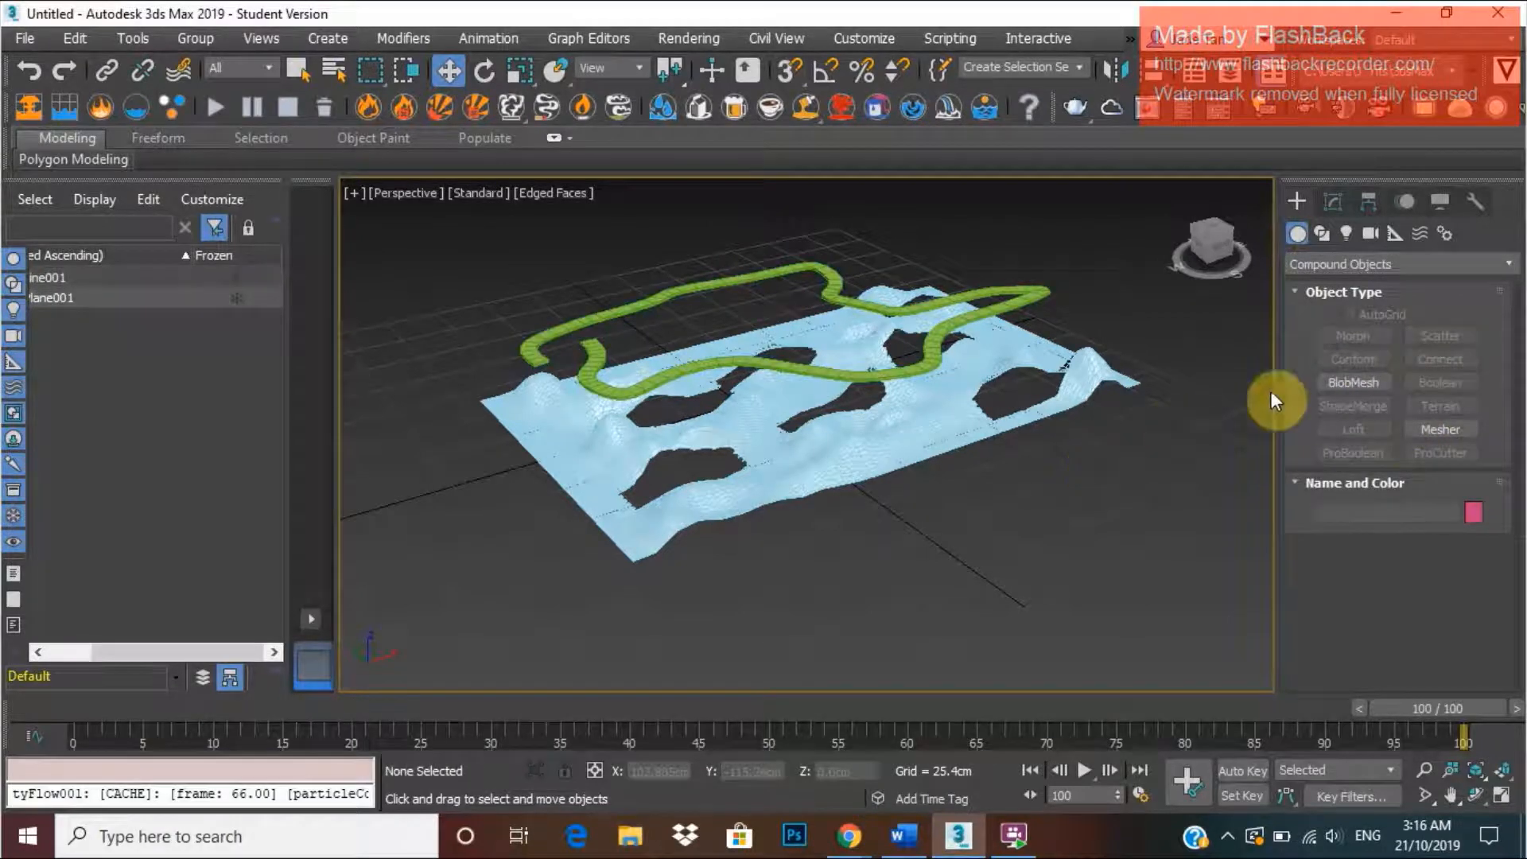
{"action": "left_click", "coordinate": [905, 433]}
{"action": "left_click", "coordinate": [1356, 360]}
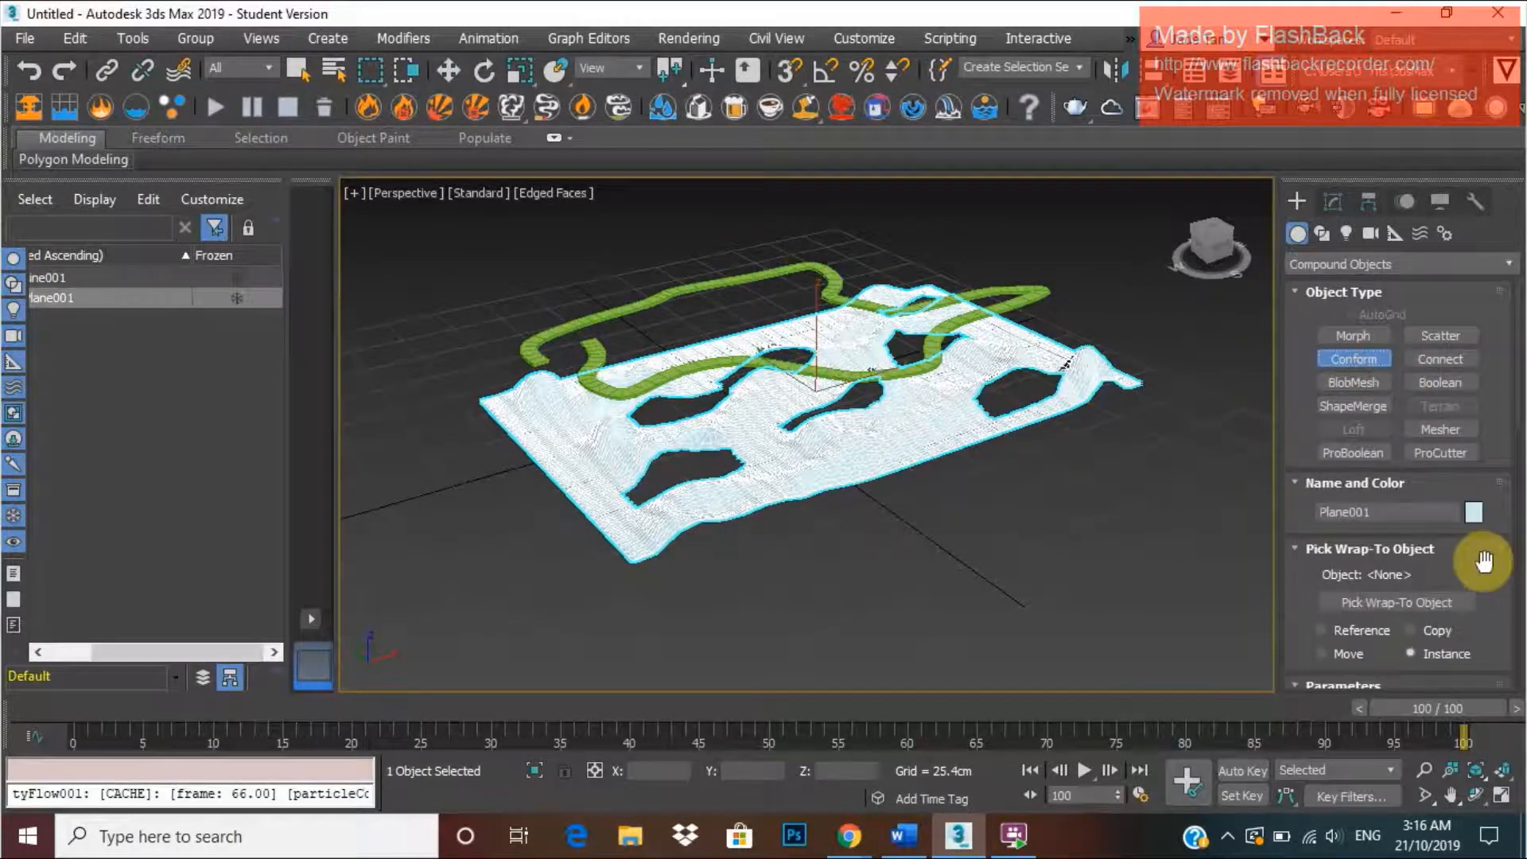
{"action": "right_click", "coordinate": [1131, 489]}
{"action": "left_click", "coordinate": [1130, 493]}
Select the winding line again and add an Edit Poly modifier to it.
{"action": "left_click", "coordinate": [1007, 294]}
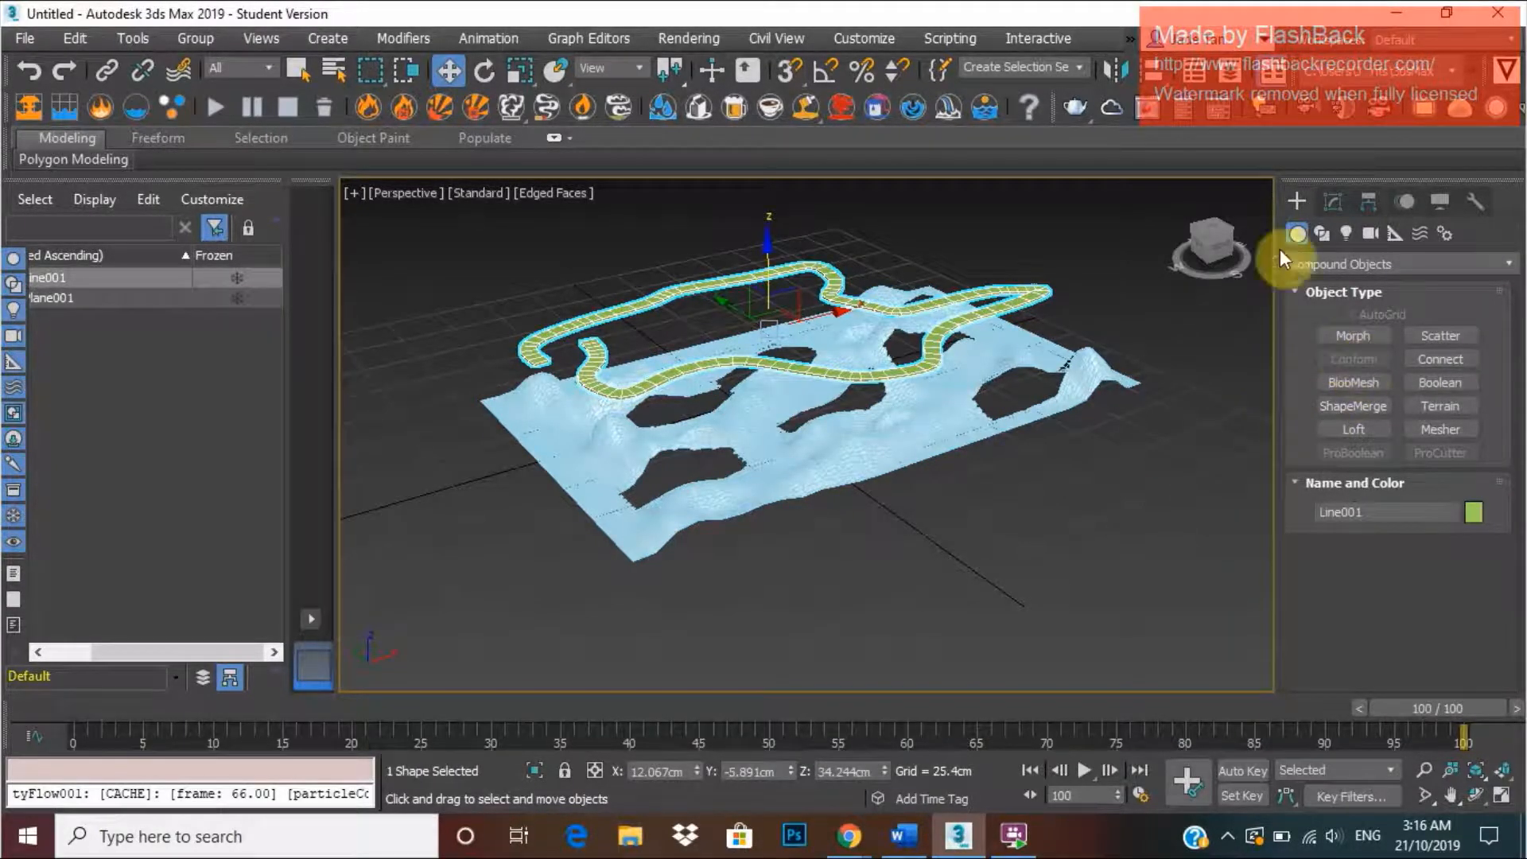
{"action": "left_click", "coordinate": [1335, 201]}
{"action": "left_click", "coordinate": [1384, 269]}
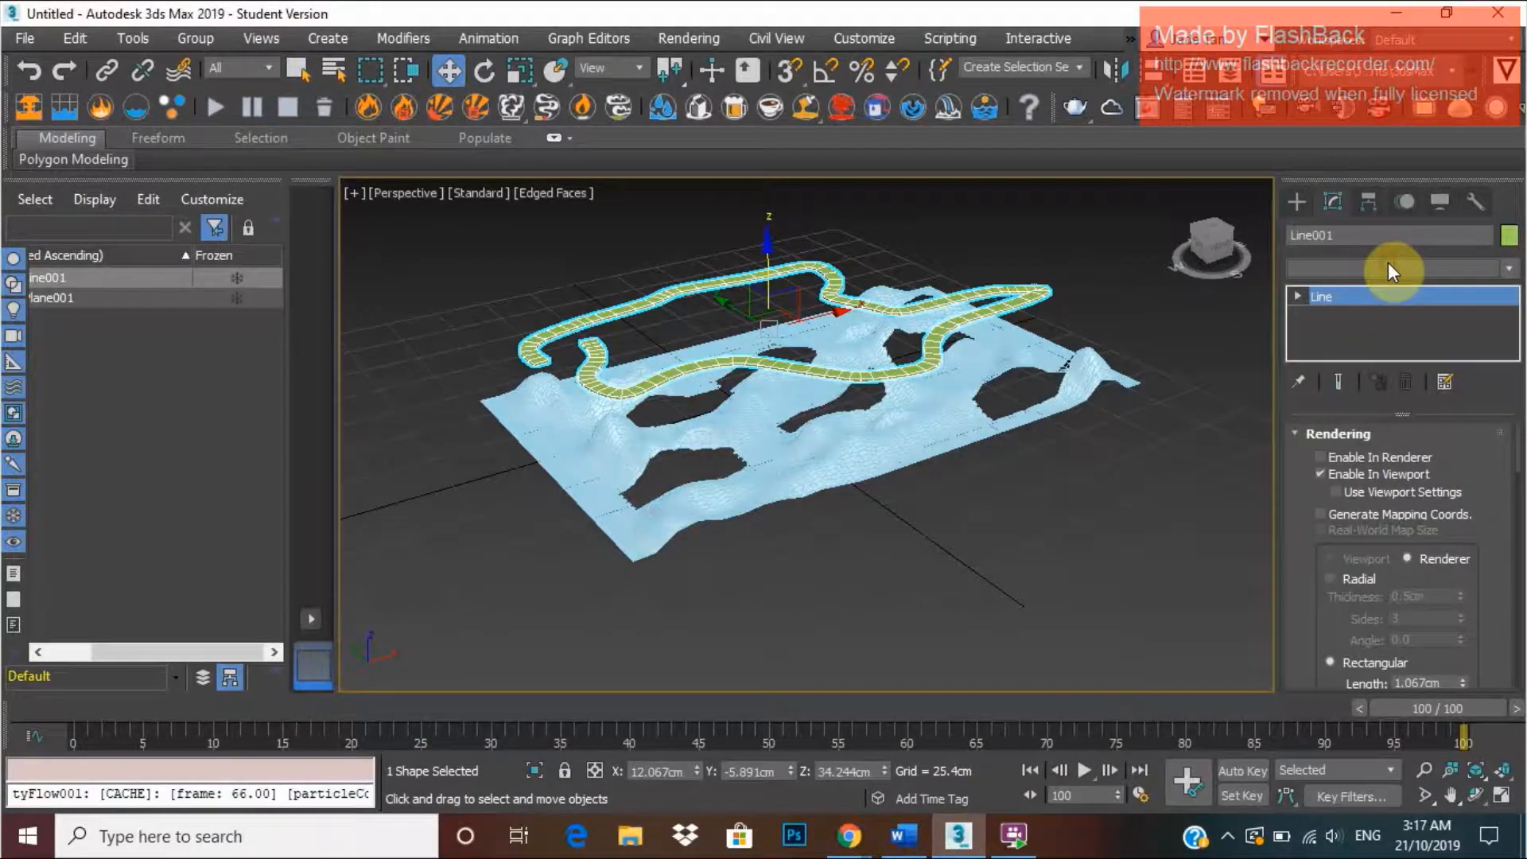
{"action": "key", "text": "e"}
{"action": "left_click", "coordinate": [1454, 350]}
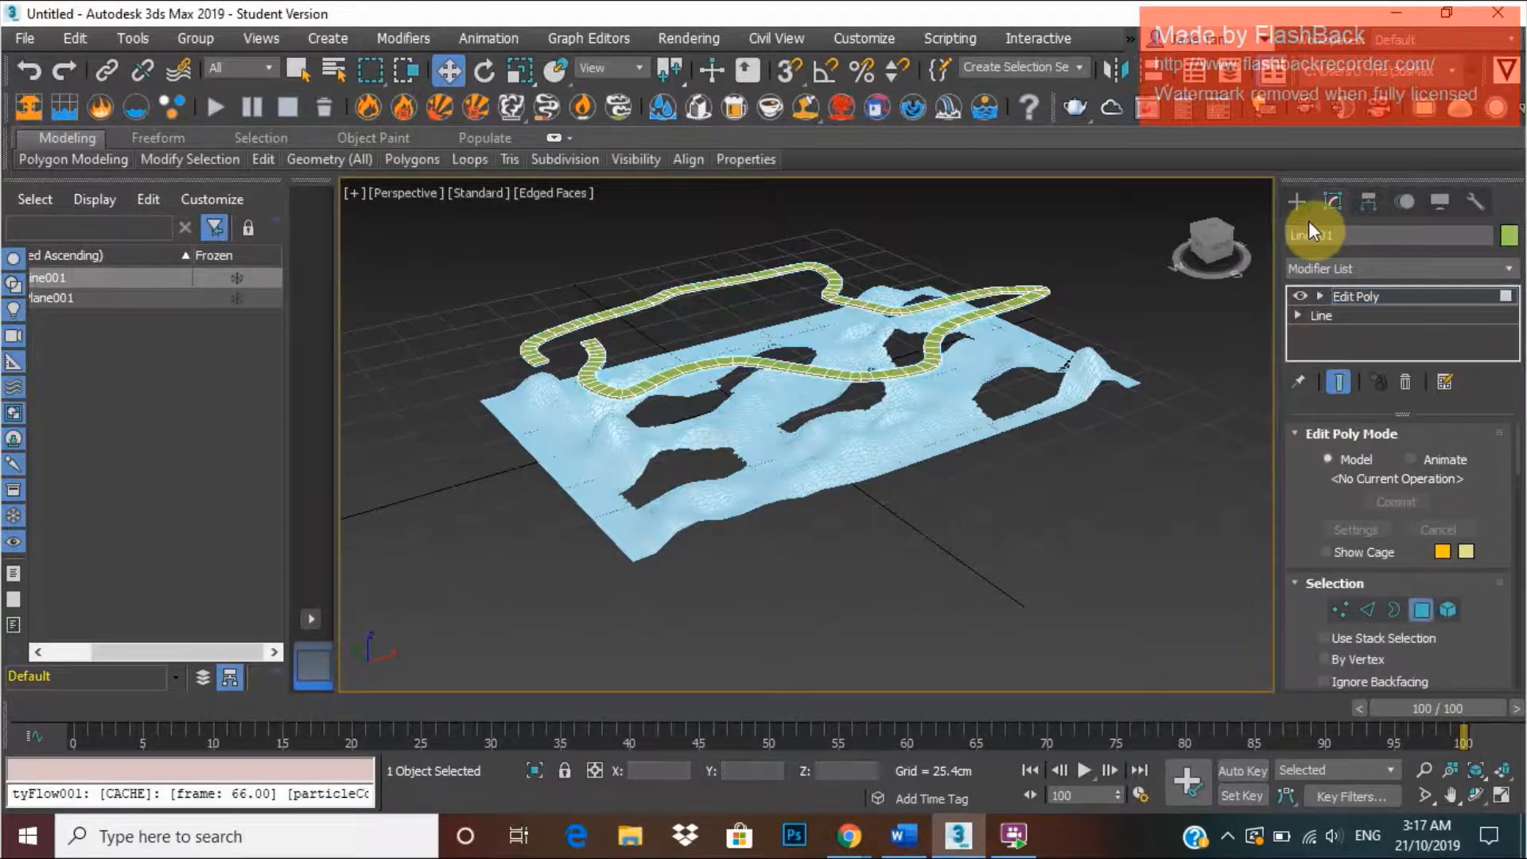
Start a Conform compound object with the winding line as wrapper and review its vertex projection and wrapper settings.
{"action": "left_click", "coordinate": [1297, 203]}
{"action": "left_click", "coordinate": [1375, 359]}
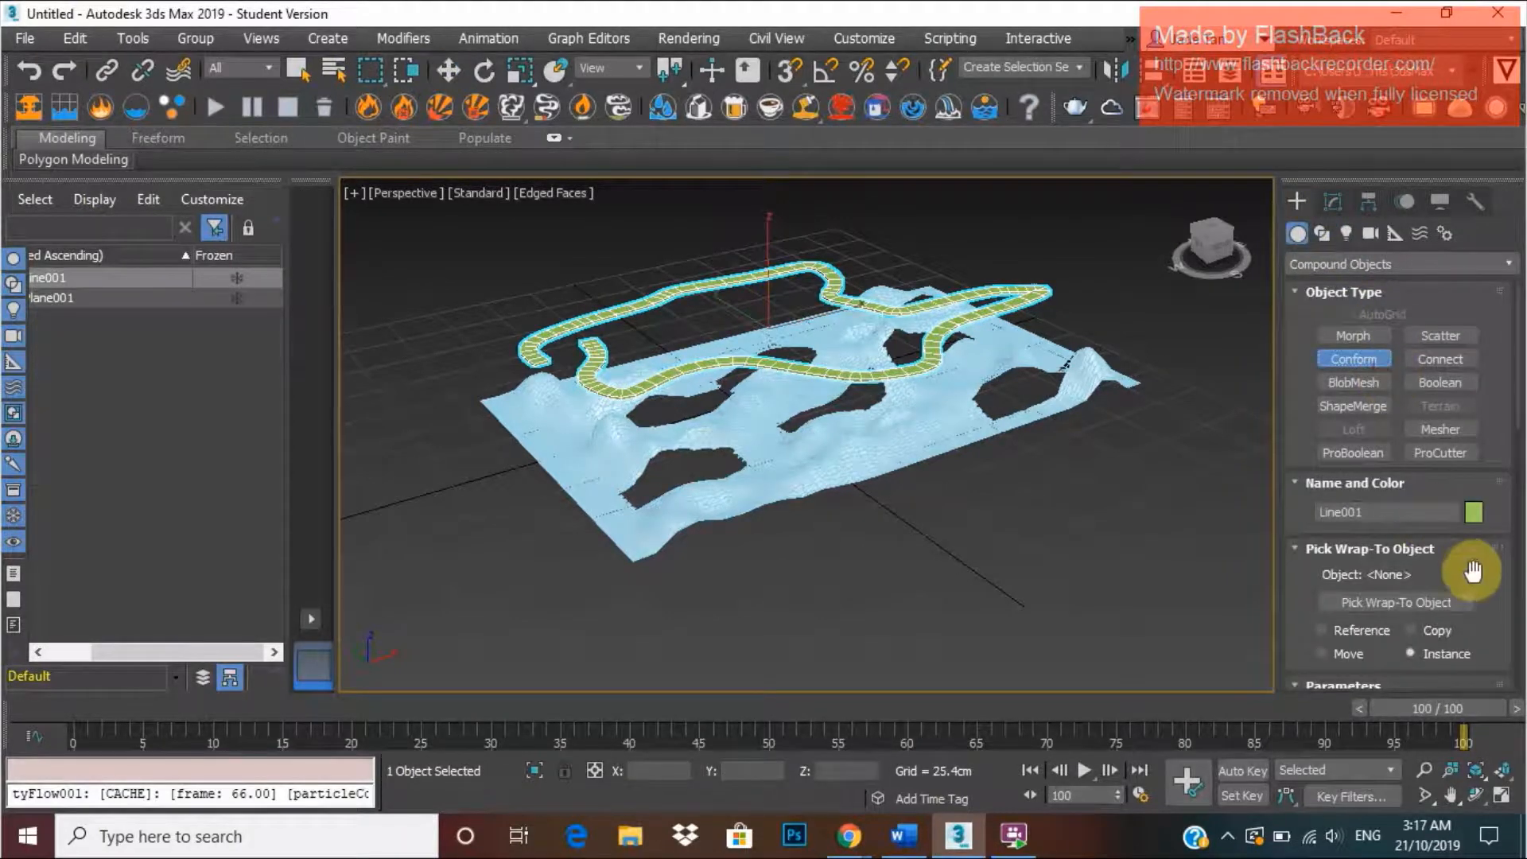
{"action": "scroll", "coordinate": [1484, 549], "scroll_direction": "down", "scroll_amount": 5}
{"action": "scroll", "coordinate": [1484, 539], "scroll_direction": "down", "scroll_amount": 5}
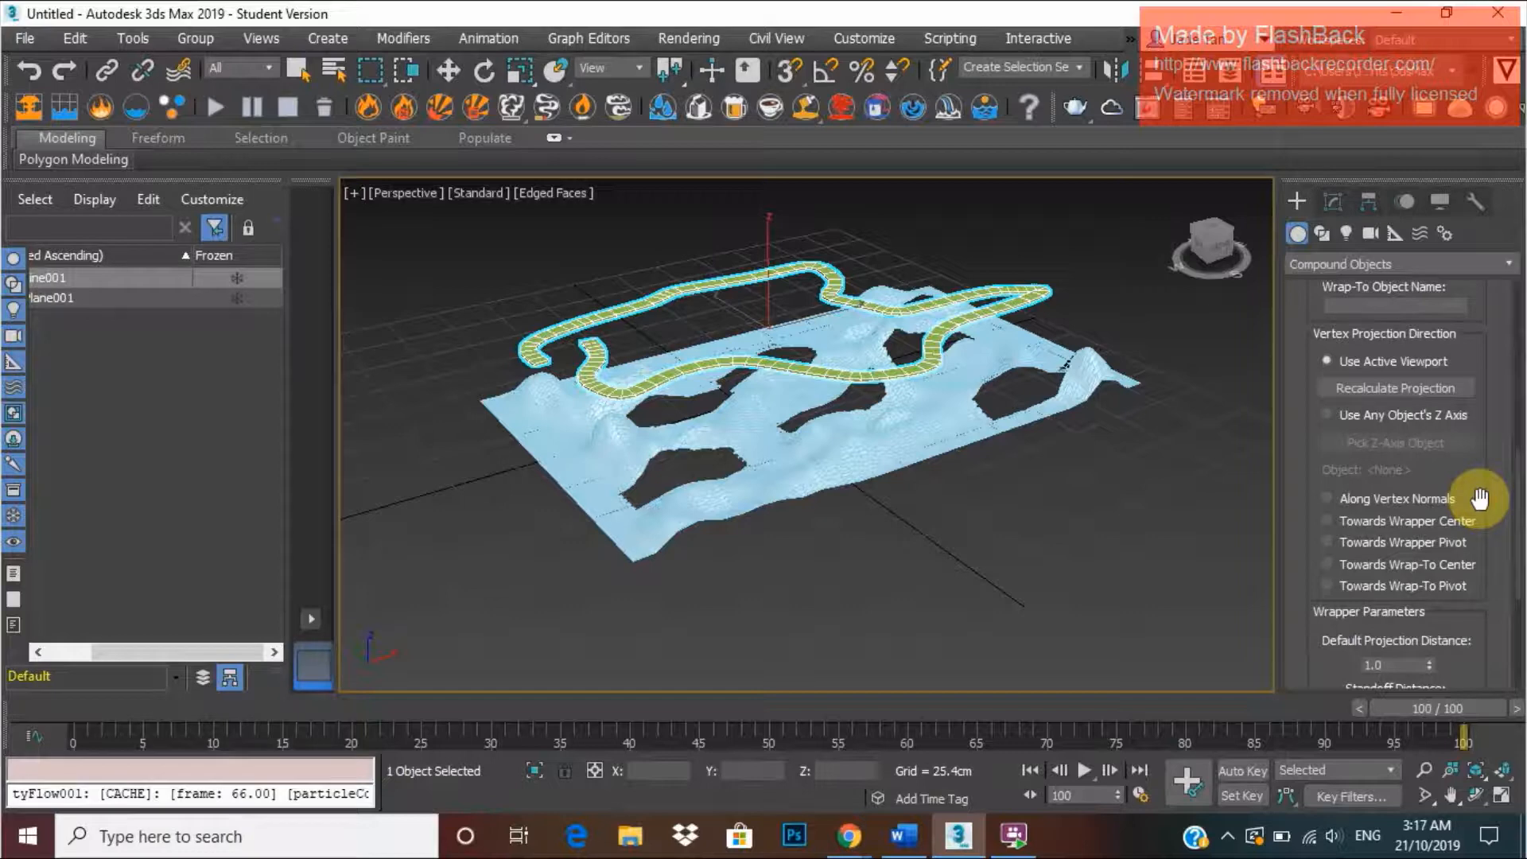
{"action": "scroll", "coordinate": [1480, 499], "scroll_direction": "down", "scroll_amount": 5}
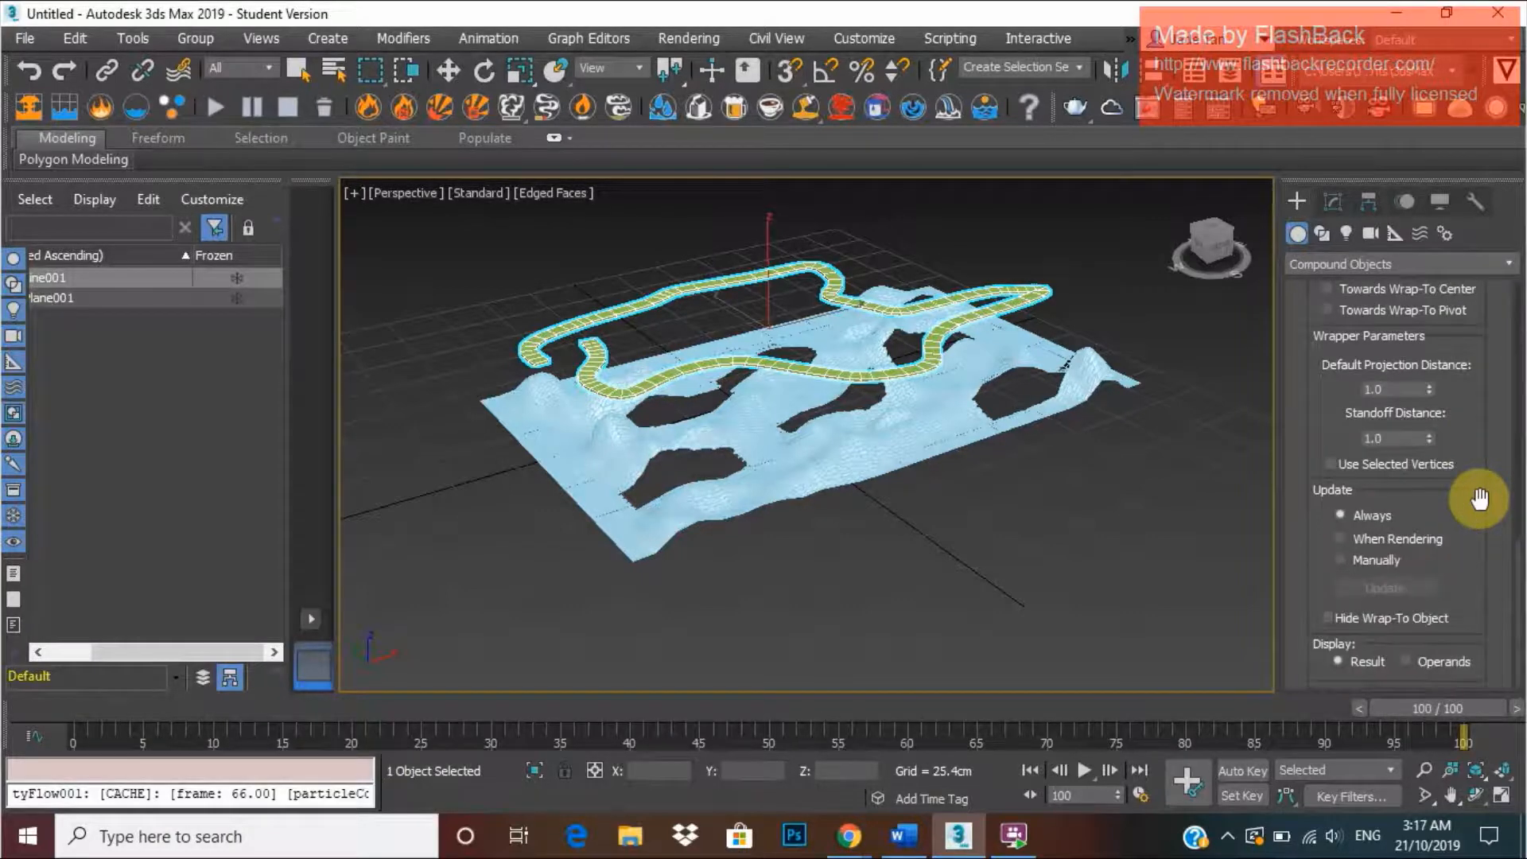
{"action": "scroll", "coordinate": [1476, 517], "scroll_direction": "up", "scroll_amount": 6}
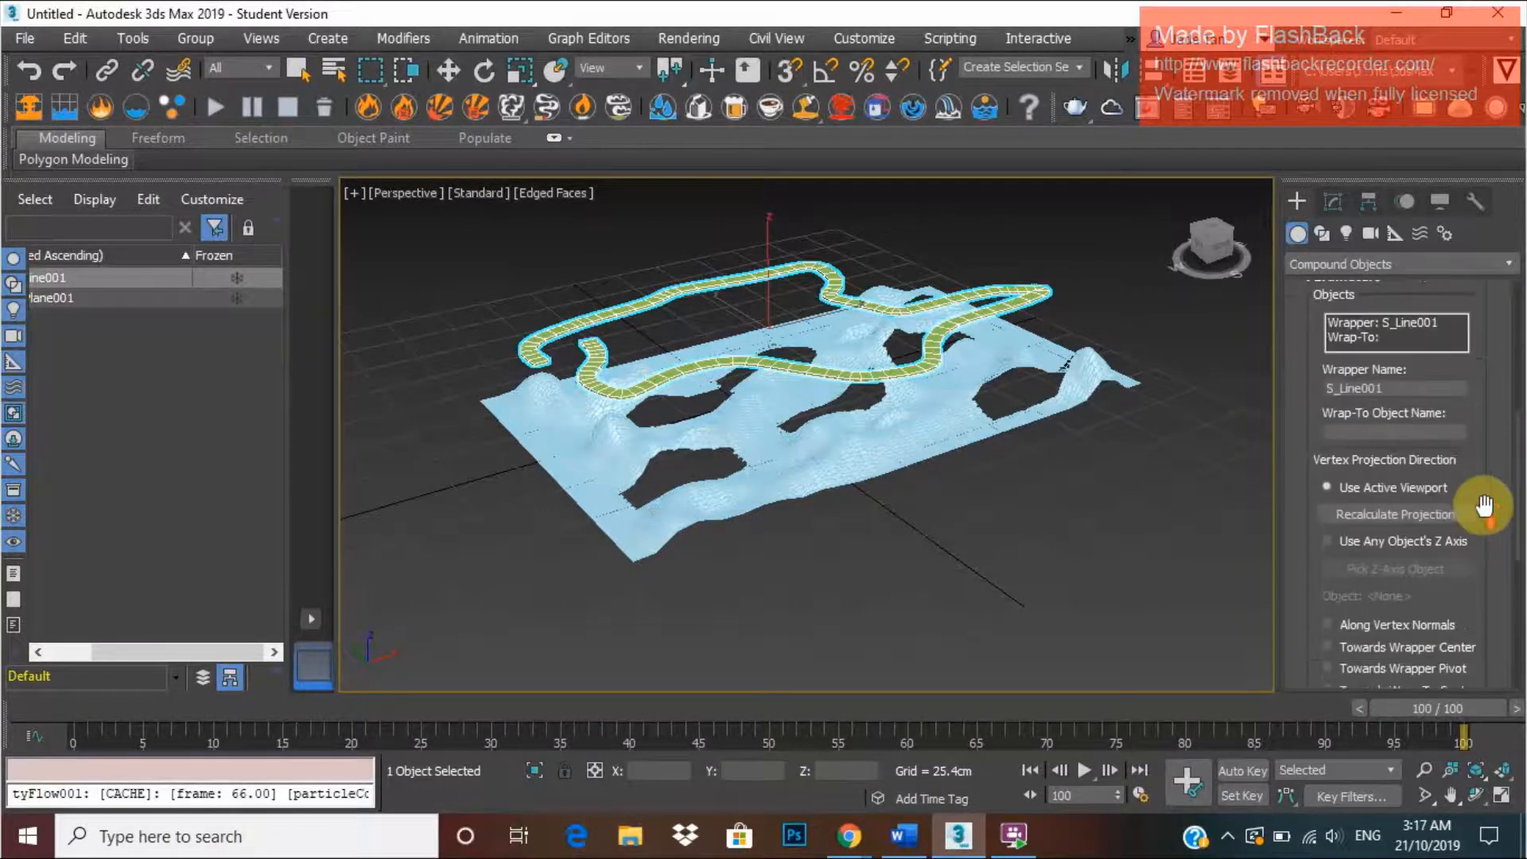
{"action": "scroll", "coordinate": [1485, 505], "scroll_direction": "up", "scroll_amount": 4}
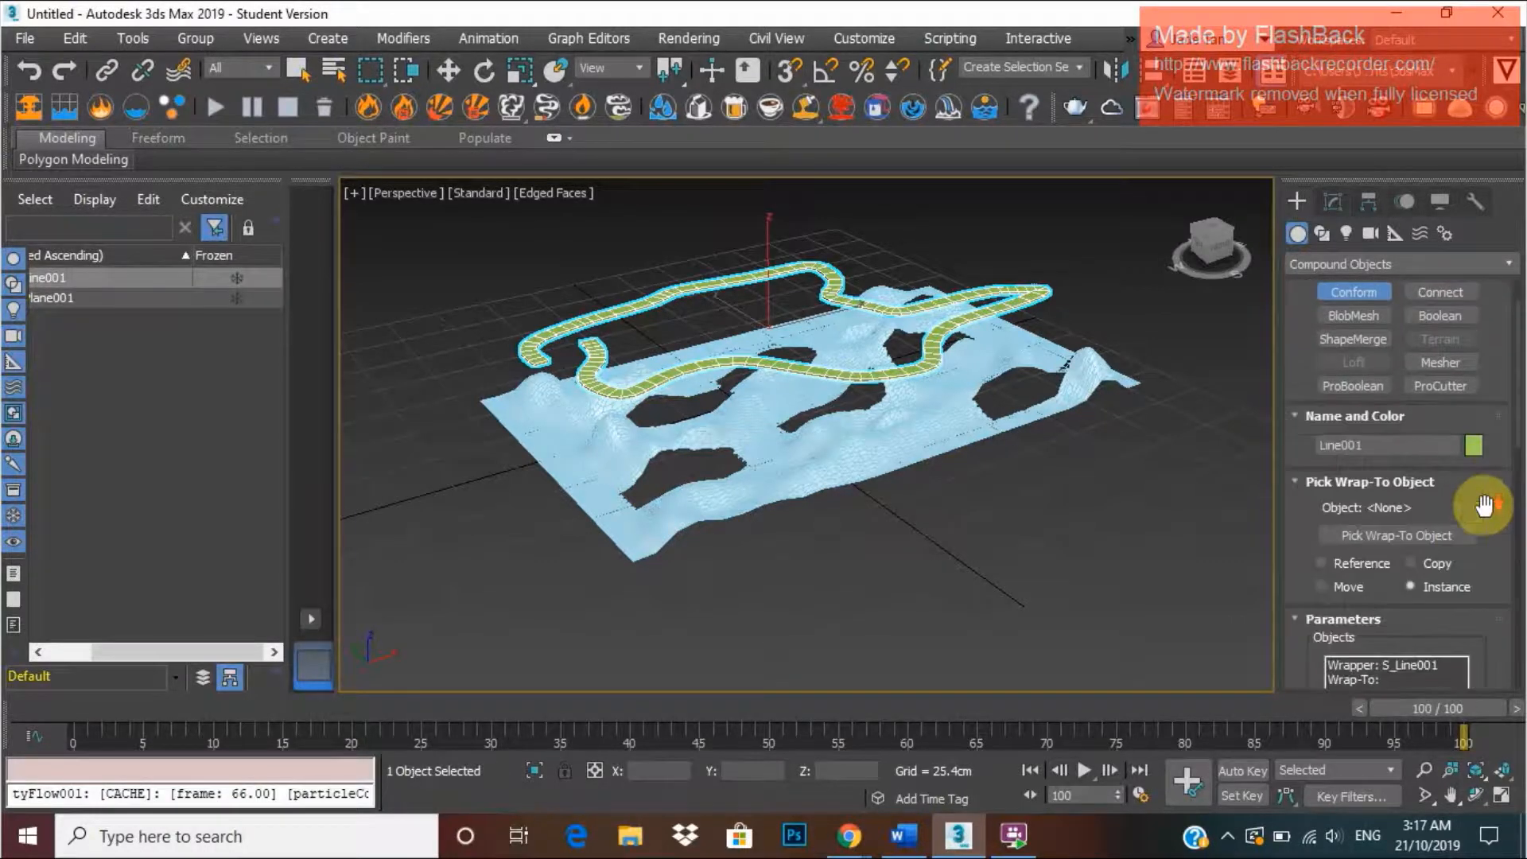
{"action": "left_click", "coordinate": [1461, 535]}
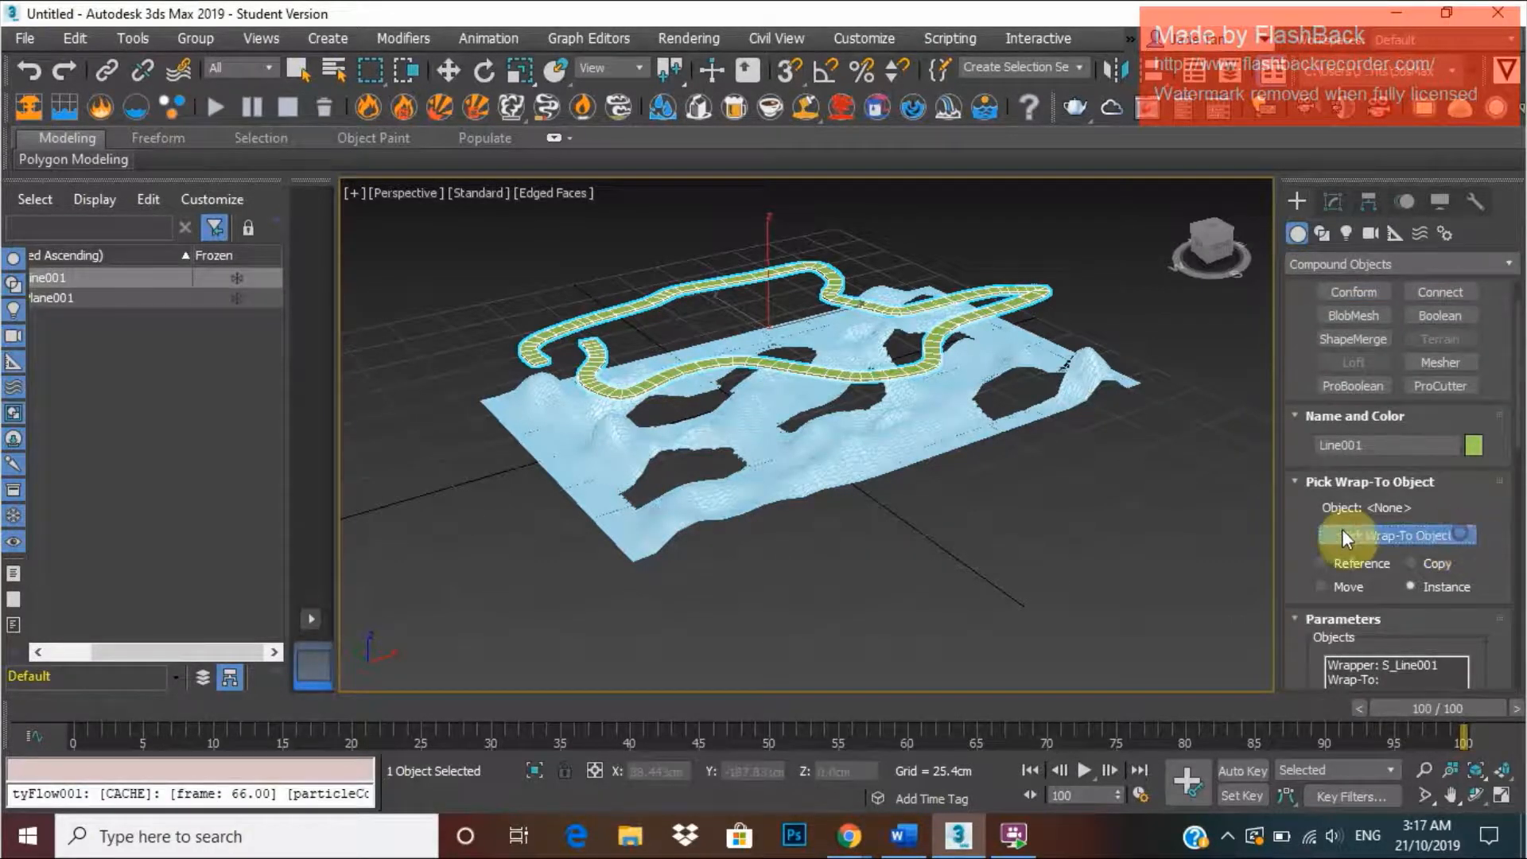
{"action": "scroll", "coordinate": [1469, 517], "scroll_direction": "down", "scroll_amount": 3}
{"action": "scroll", "coordinate": [1469, 517], "scroll_direction": "down", "scroll_amount": 4}
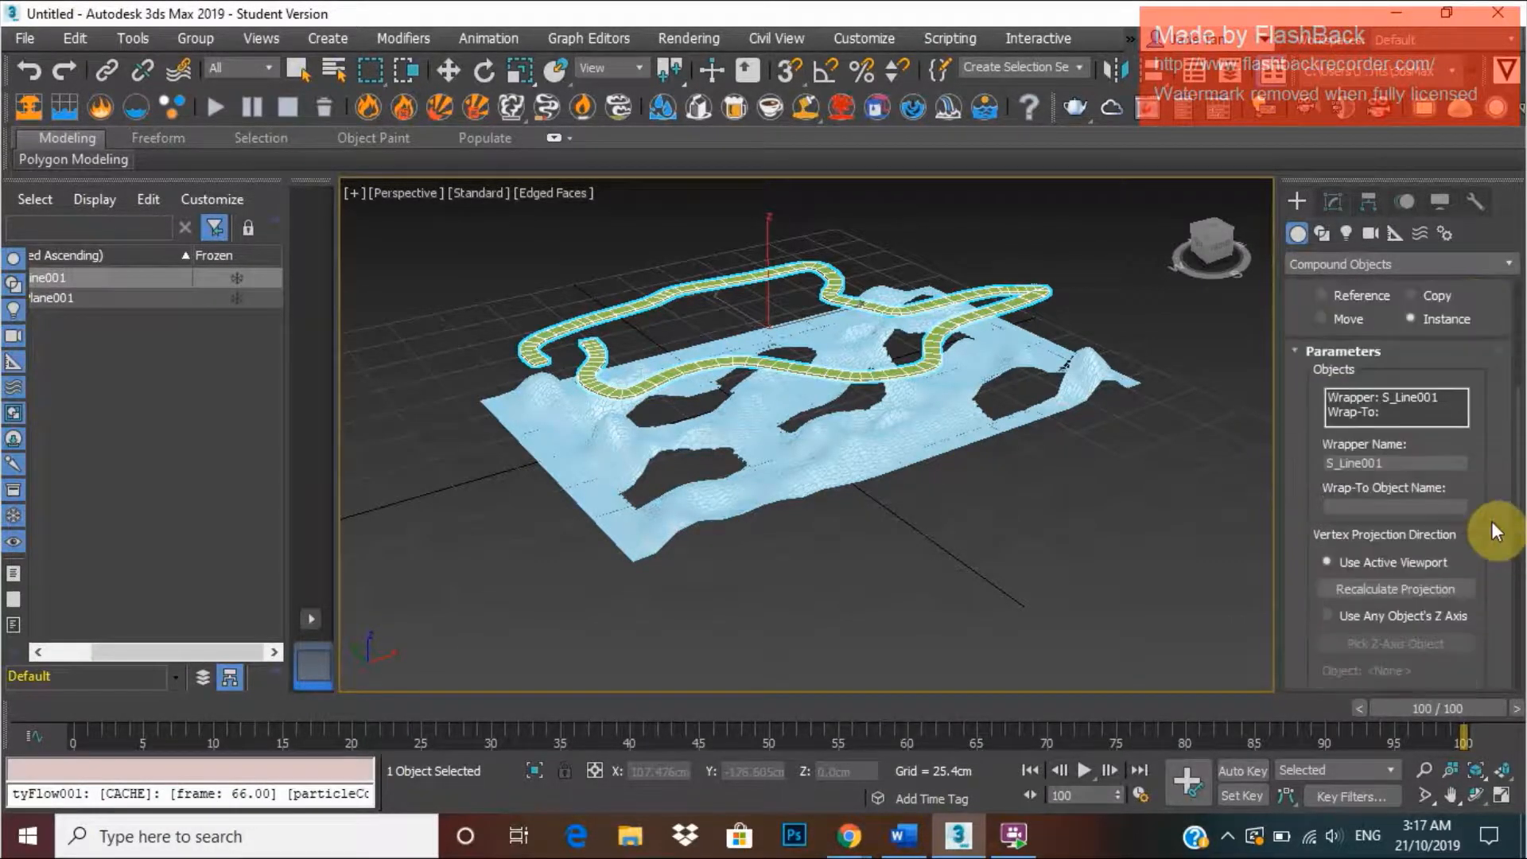
Maximize the Top view and pick the terrain plane as the Conform wrap-to object, using the active viewport for projection.
{"action": "left_click", "coordinate": [351, 194]}
{"action": "left_click", "coordinate": [369, 208]}
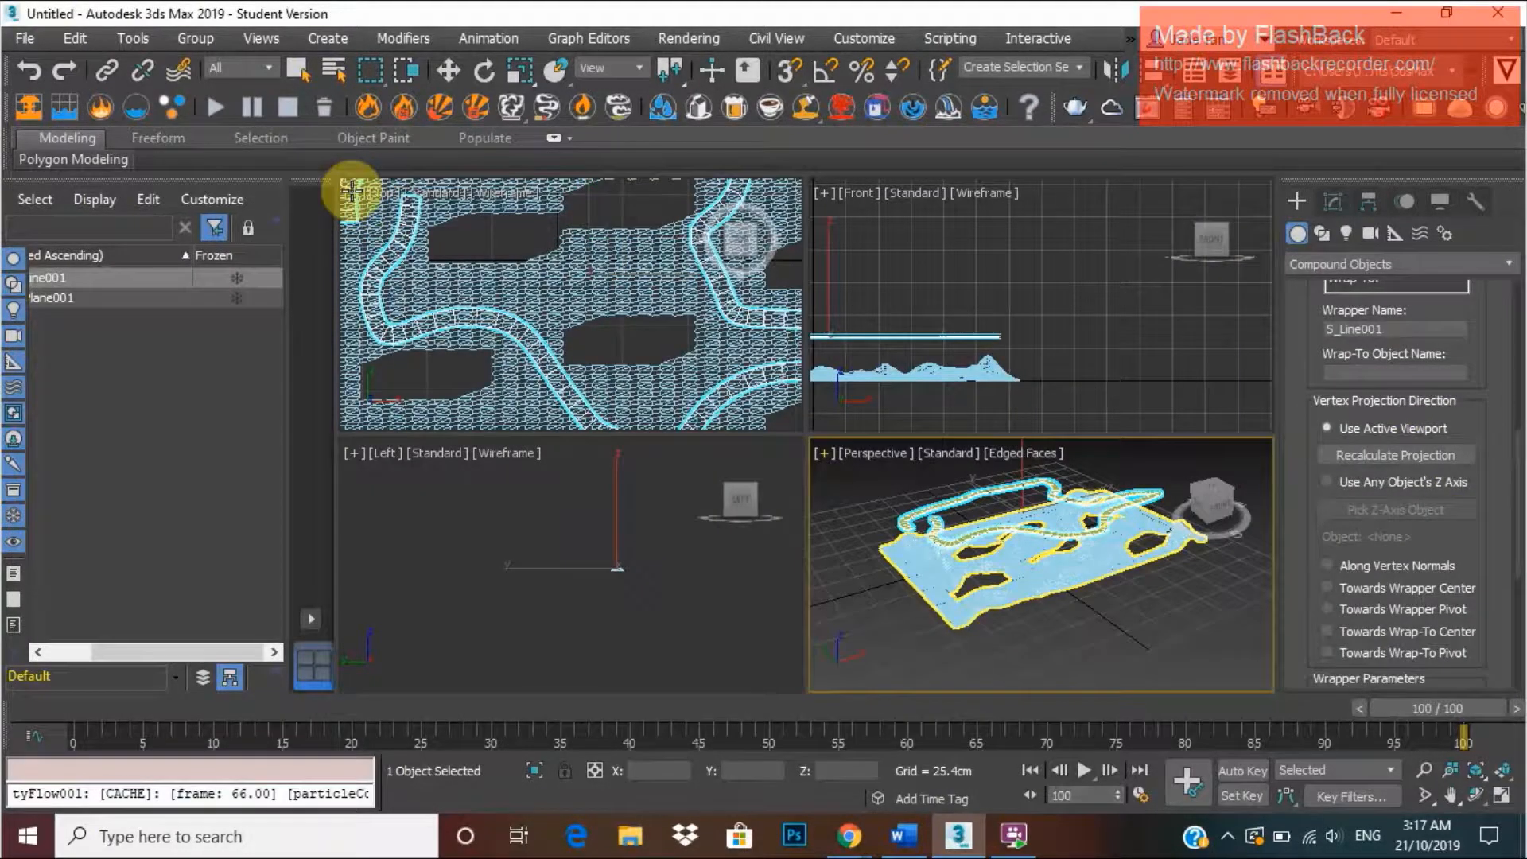
{"action": "left_click", "coordinate": [351, 194]}
{"action": "key", "text": "alt+w"}
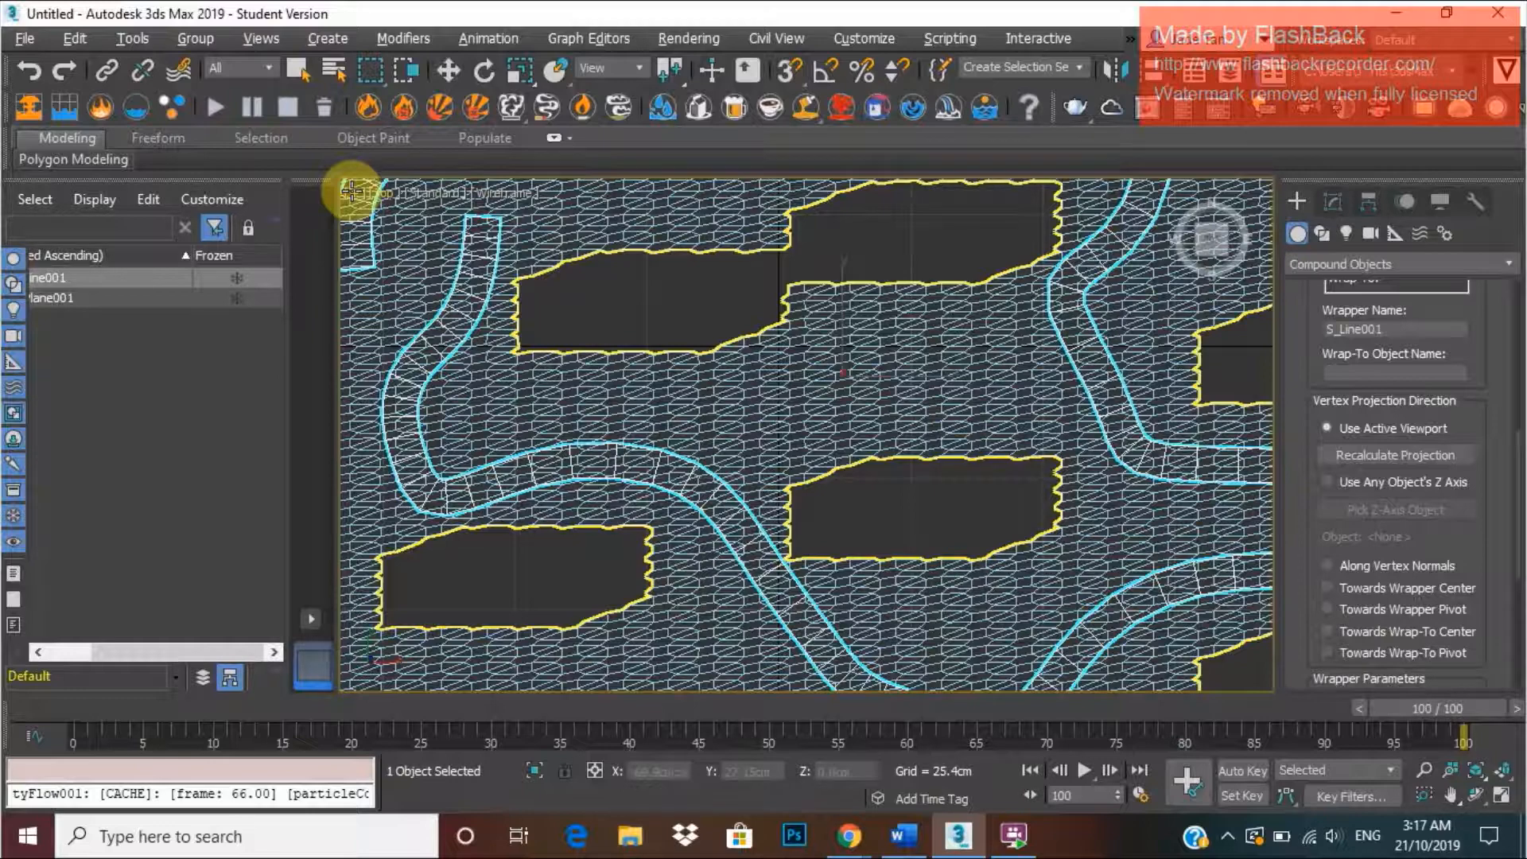
{"action": "scroll", "coordinate": [764, 387], "scroll_direction": "down", "scroll_amount": 3}
{"action": "scroll", "coordinate": [1381, 467], "scroll_direction": "up", "scroll_amount": 1}
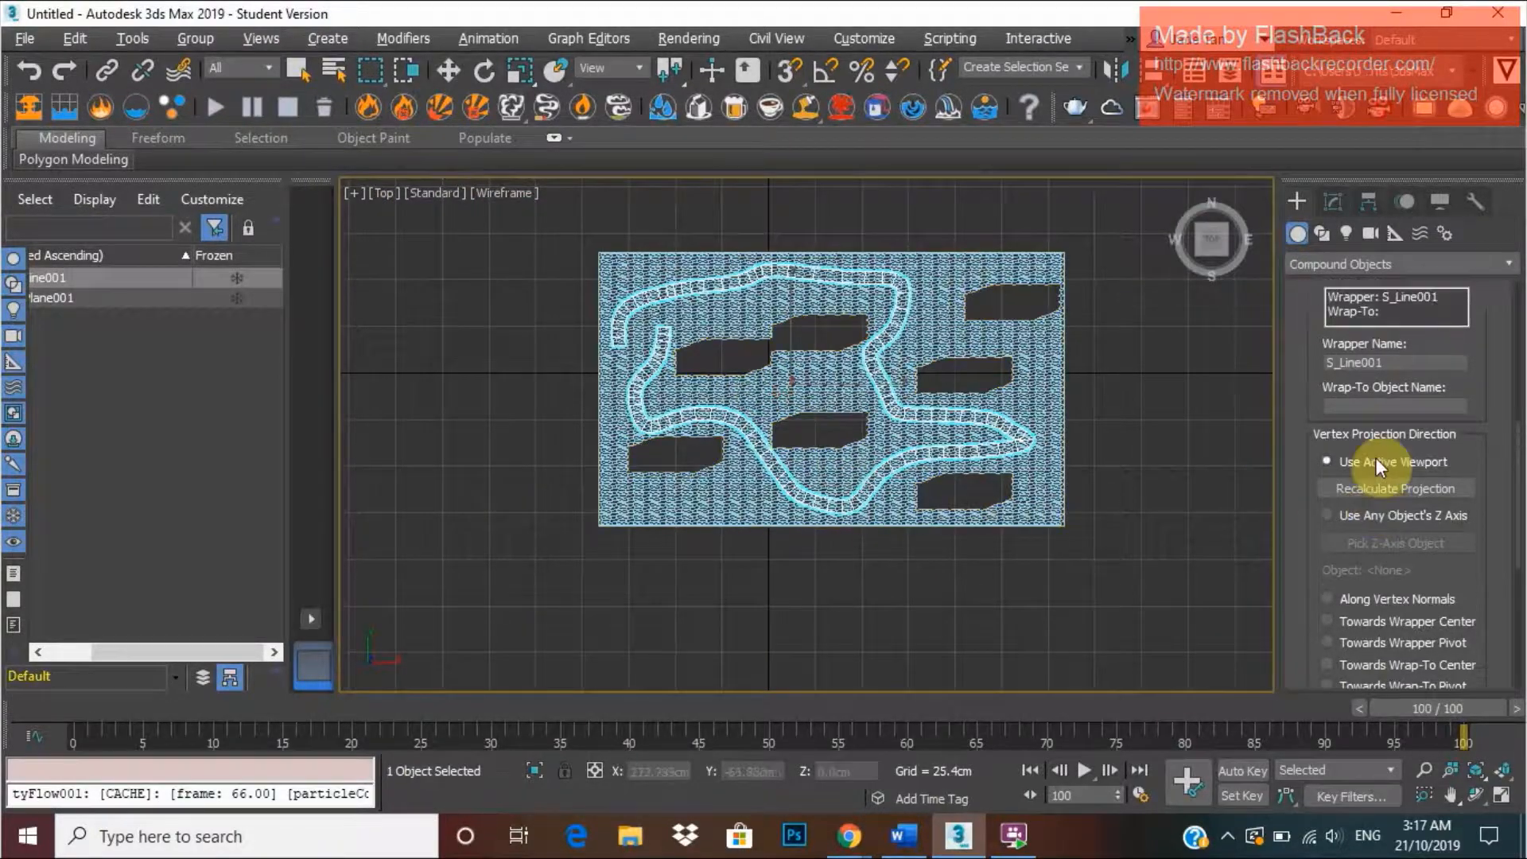
{"action": "scroll", "coordinate": [1380, 468], "scroll_direction": "up", "scroll_amount": 3}
{"action": "scroll", "coordinate": [1440, 441], "scroll_direction": "up", "scroll_amount": 4}
{"action": "left_click", "coordinate": [1454, 404]}
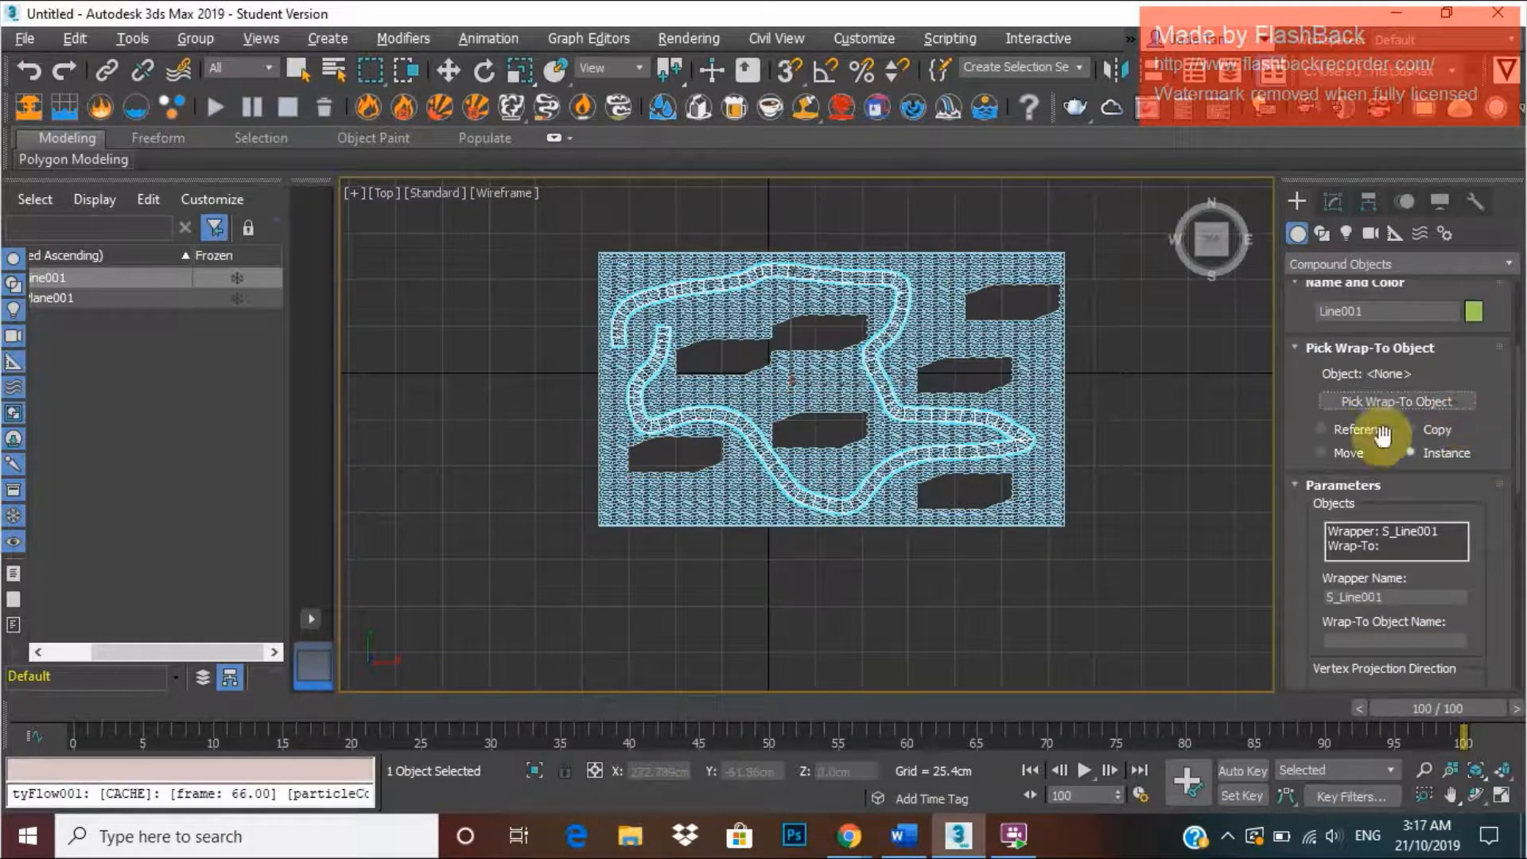
{"action": "left_click", "coordinate": [1032, 370]}
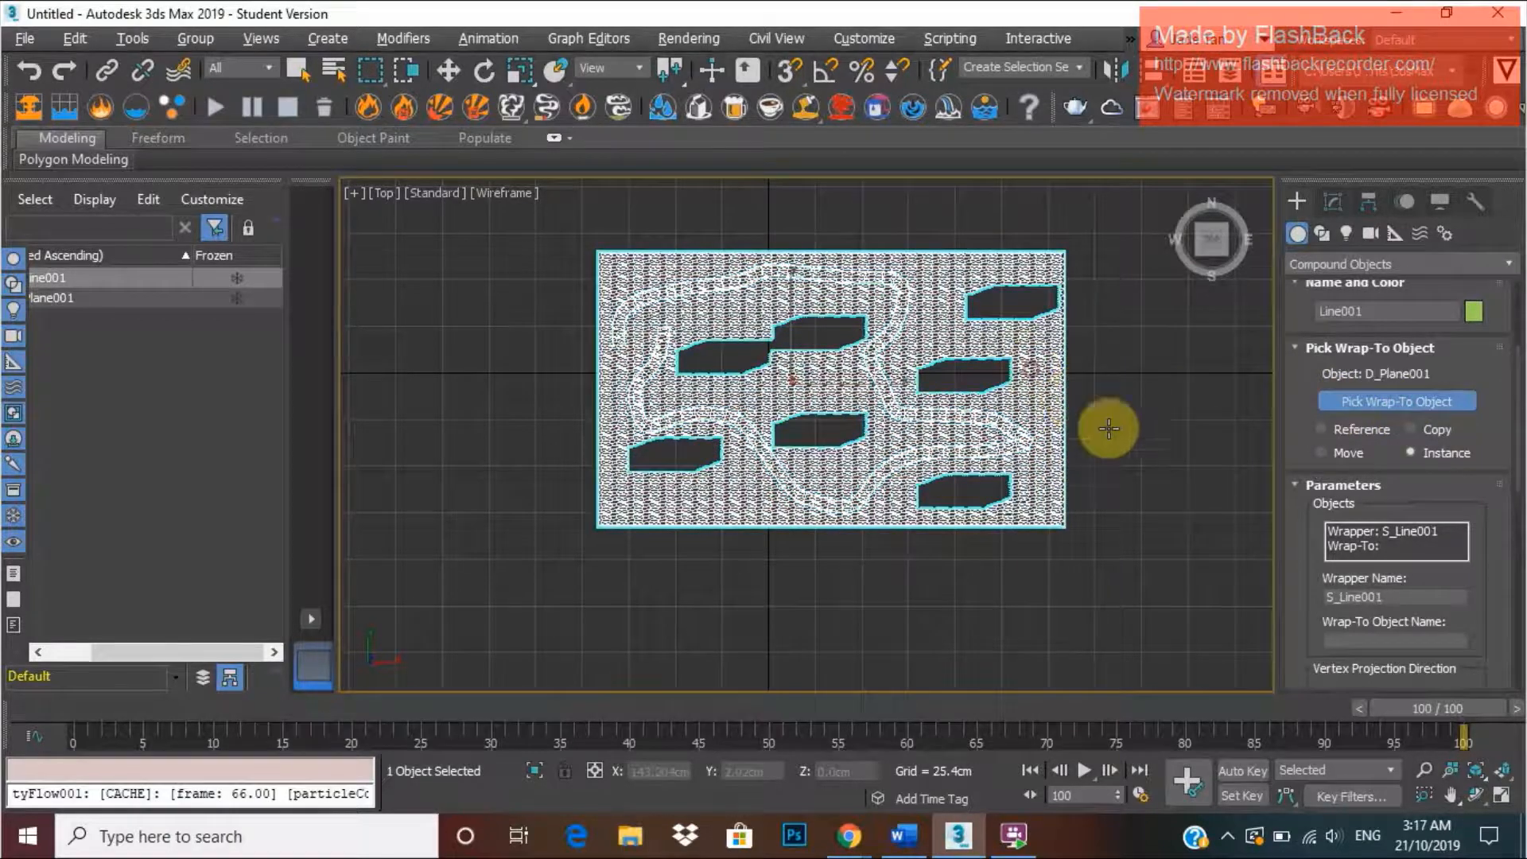
Restore the four-viewport layout and maximize the Perspective view of the line conformed to the terrain.
{"action": "left_click", "coordinate": [351, 193]}
{"action": "left_click", "coordinate": [369, 217]}
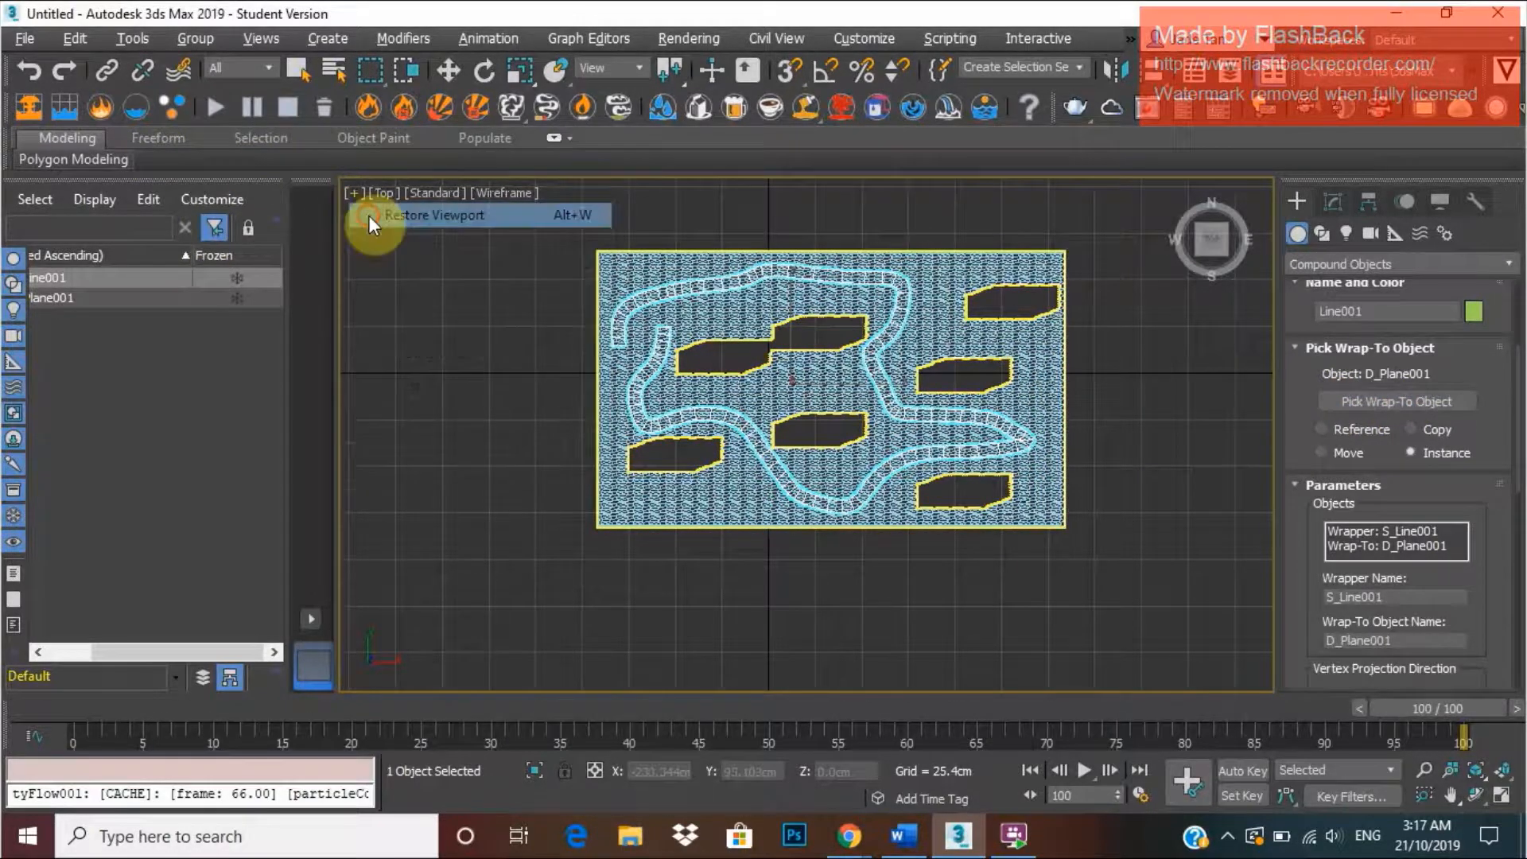
{"action": "scroll", "coordinate": [1074, 576], "scroll_direction": "up", "scroll_amount": 3}
{"action": "middle_click_drag", "start_coordinate": [1084, 577], "coordinate": [1219, 611], "text": "alt"}
{"action": "scroll", "coordinate": [1213, 608], "scroll_direction": "down", "scroll_amount": 3}
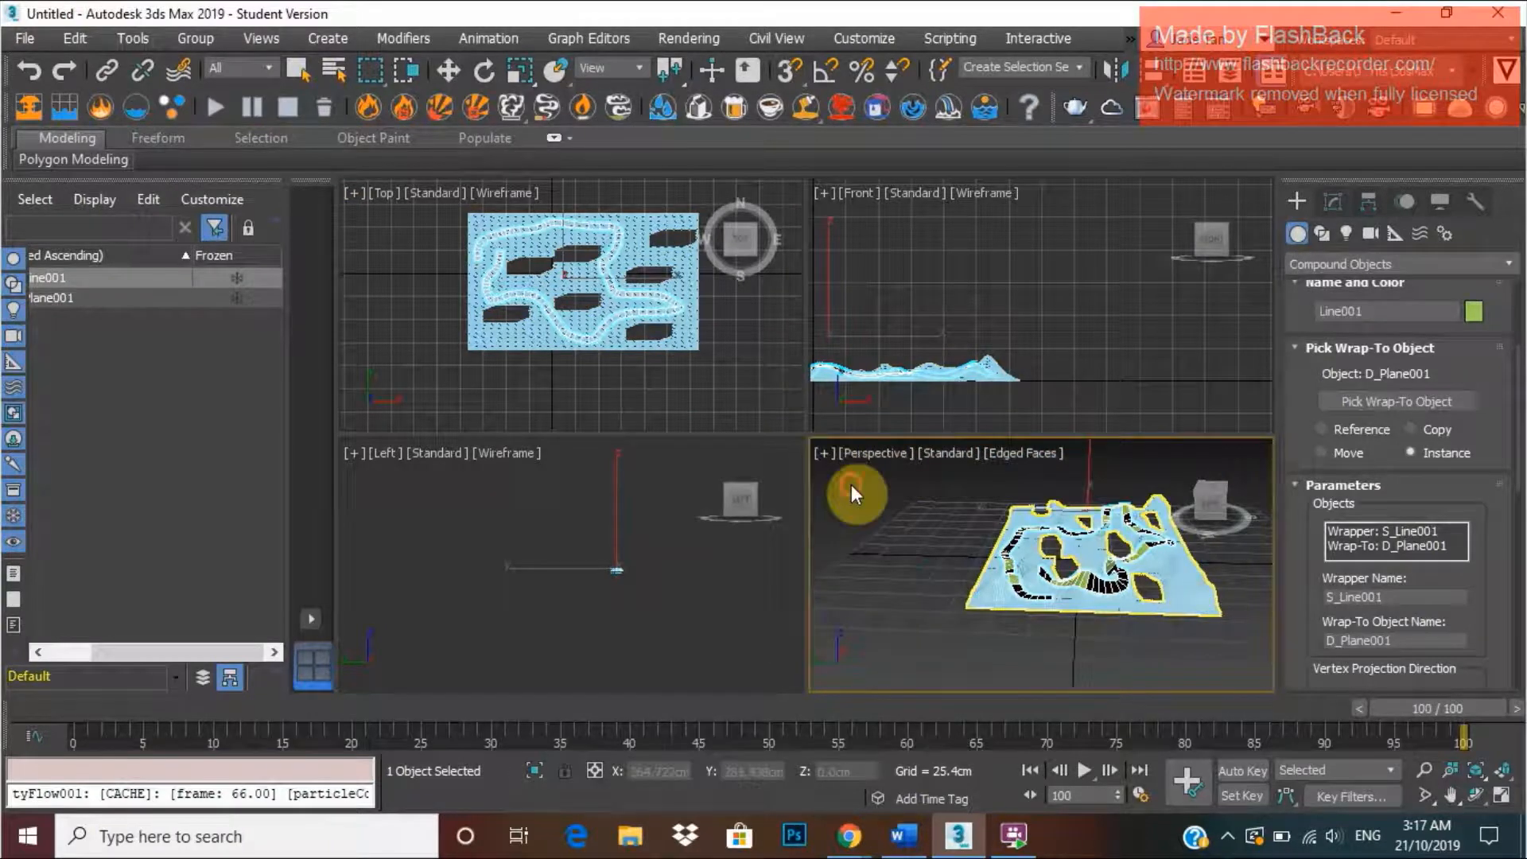
{"action": "key", "text": "alt+w"}
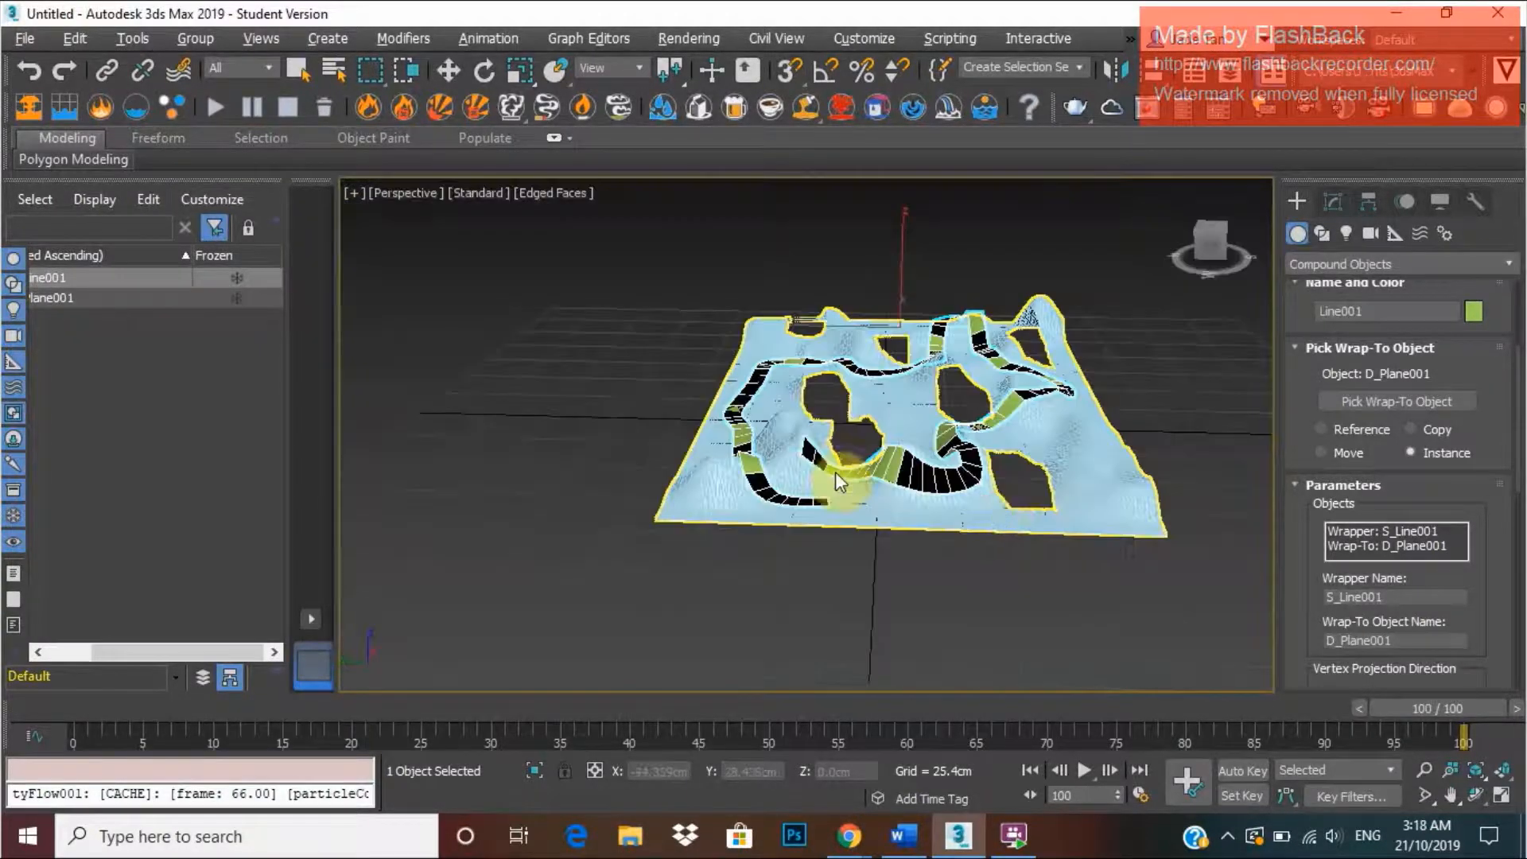
Inspect the conformed path up close and hide the terrain plane Plane001.
{"action": "scroll", "coordinate": [1044, 542], "scroll_direction": "down", "scroll_amount": 2}
{"action": "middle_click_drag", "start_coordinate": [1024, 548], "coordinate": [957, 537], "text": "alt"}
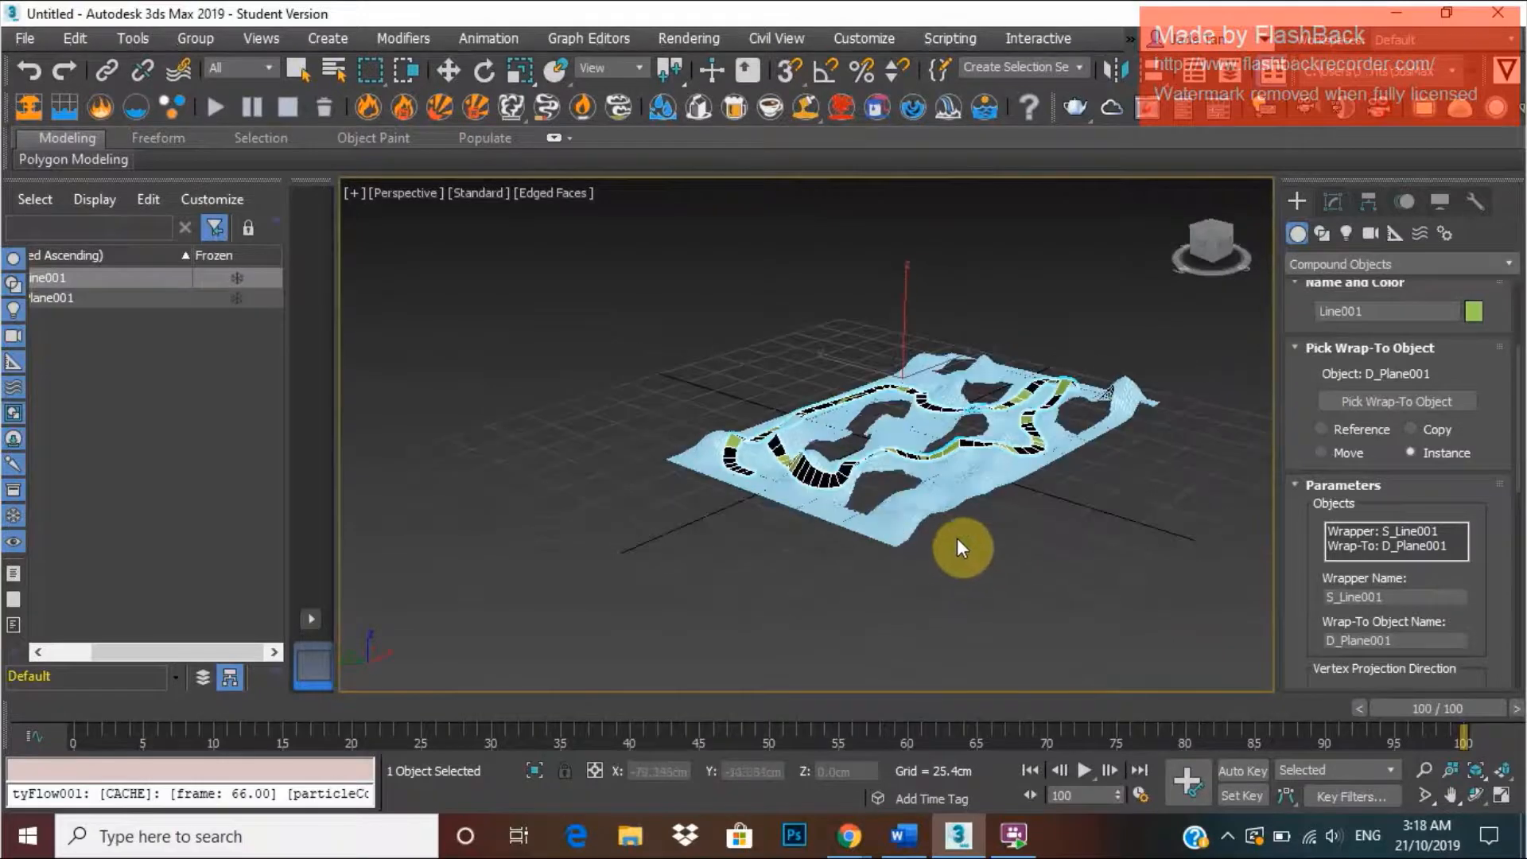
{"action": "scroll", "coordinate": [953, 404], "scroll_direction": "up", "scroll_amount": 5}
{"action": "scroll", "coordinate": [953, 404], "scroll_direction": "down", "scroll_amount": 8}
{"action": "scroll", "coordinate": [953, 404], "scroll_direction": "up", "scroll_amount": 3}
{"action": "scroll", "coordinate": [807, 481], "scroll_direction": "up", "scroll_amount": 5}
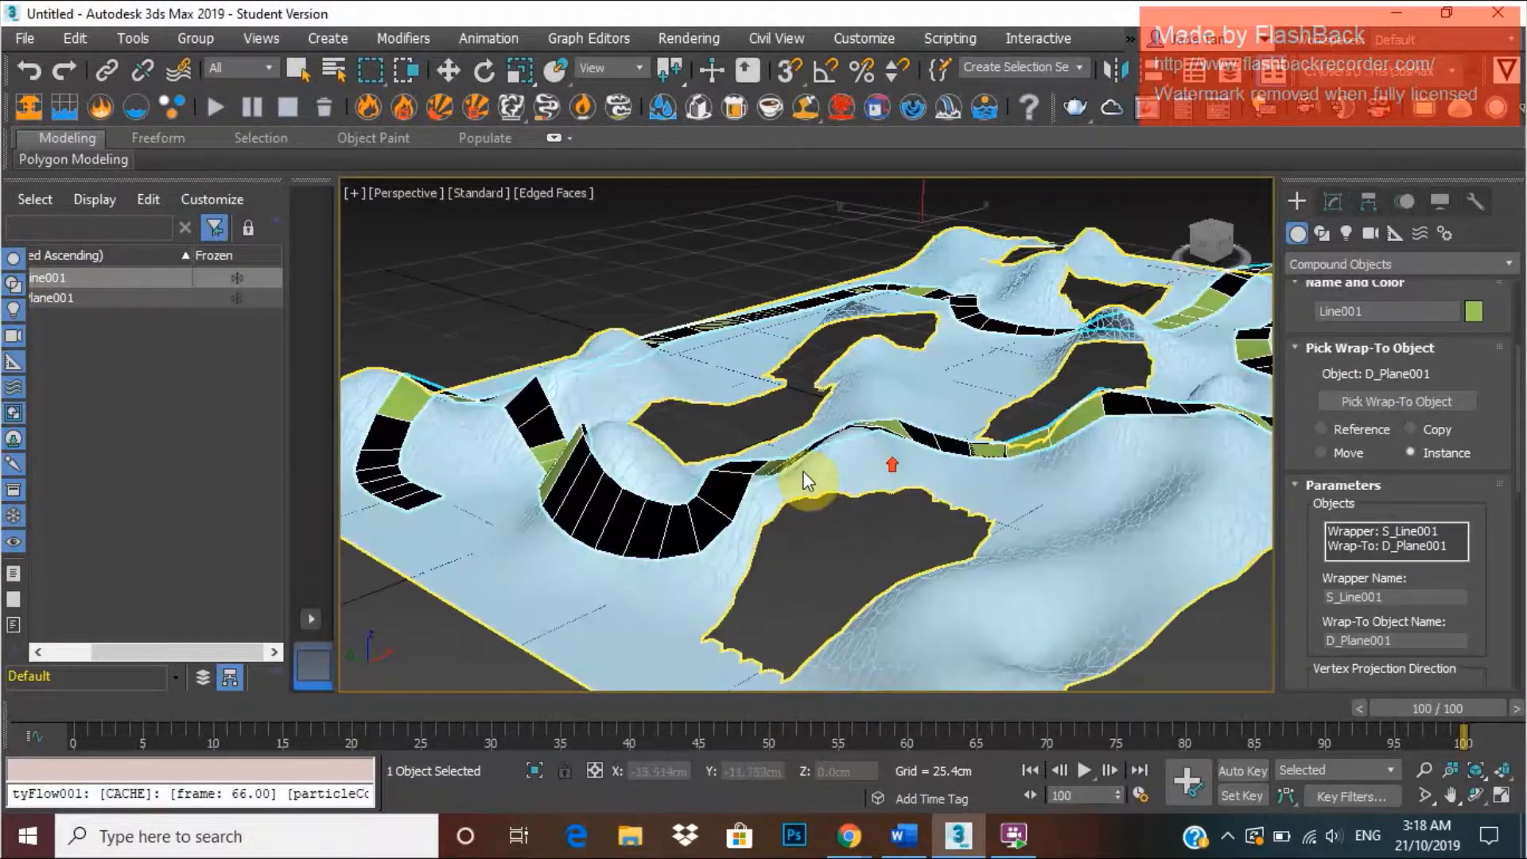
{"action": "left_click_drag", "start_coordinate": [145, 653], "coordinate": [99, 652]}
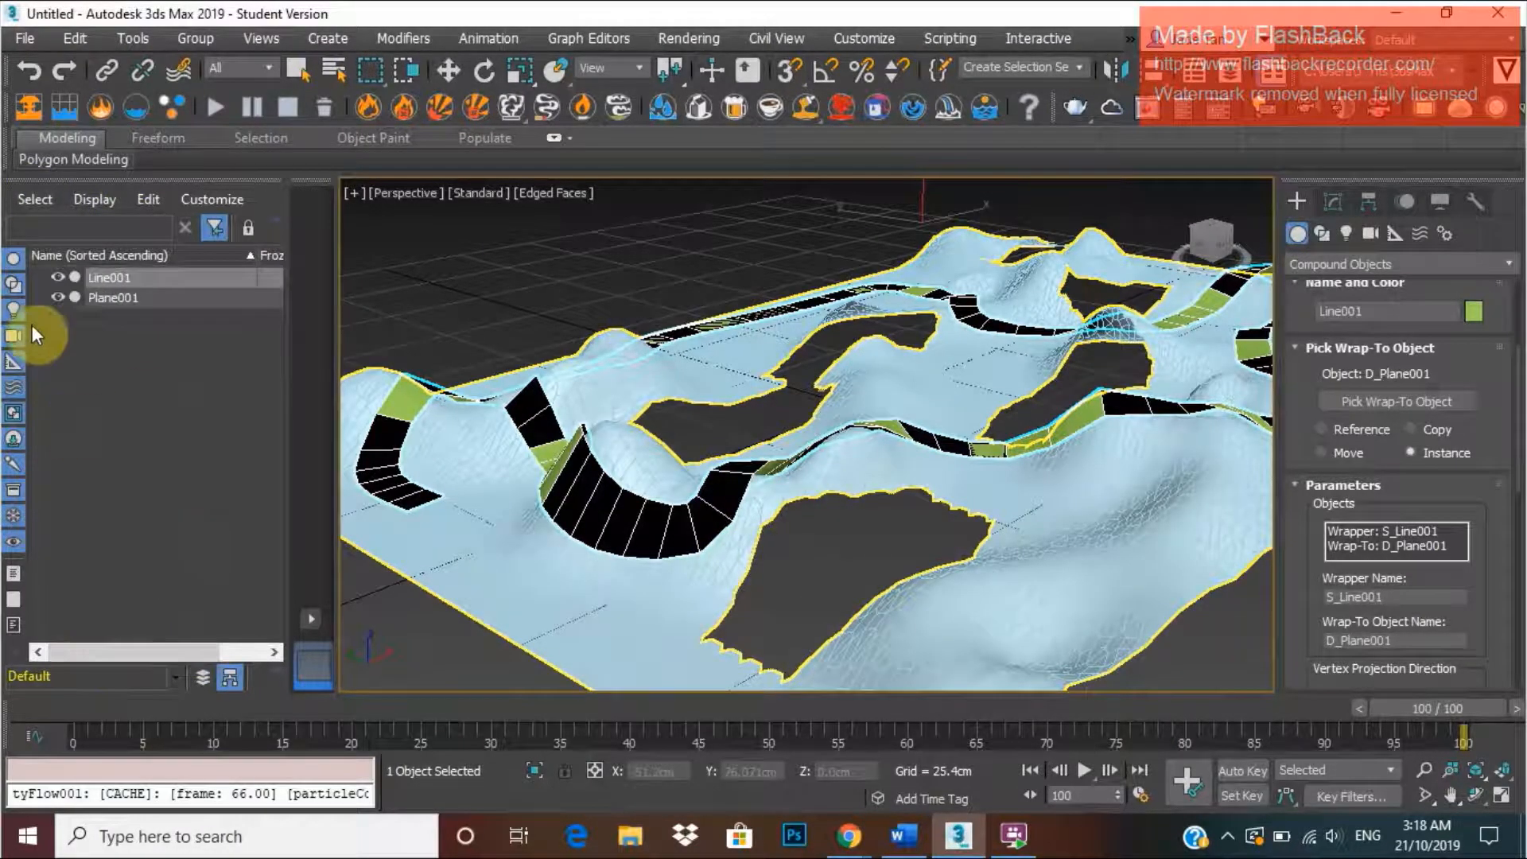
{"action": "left_click", "coordinate": [56, 296]}
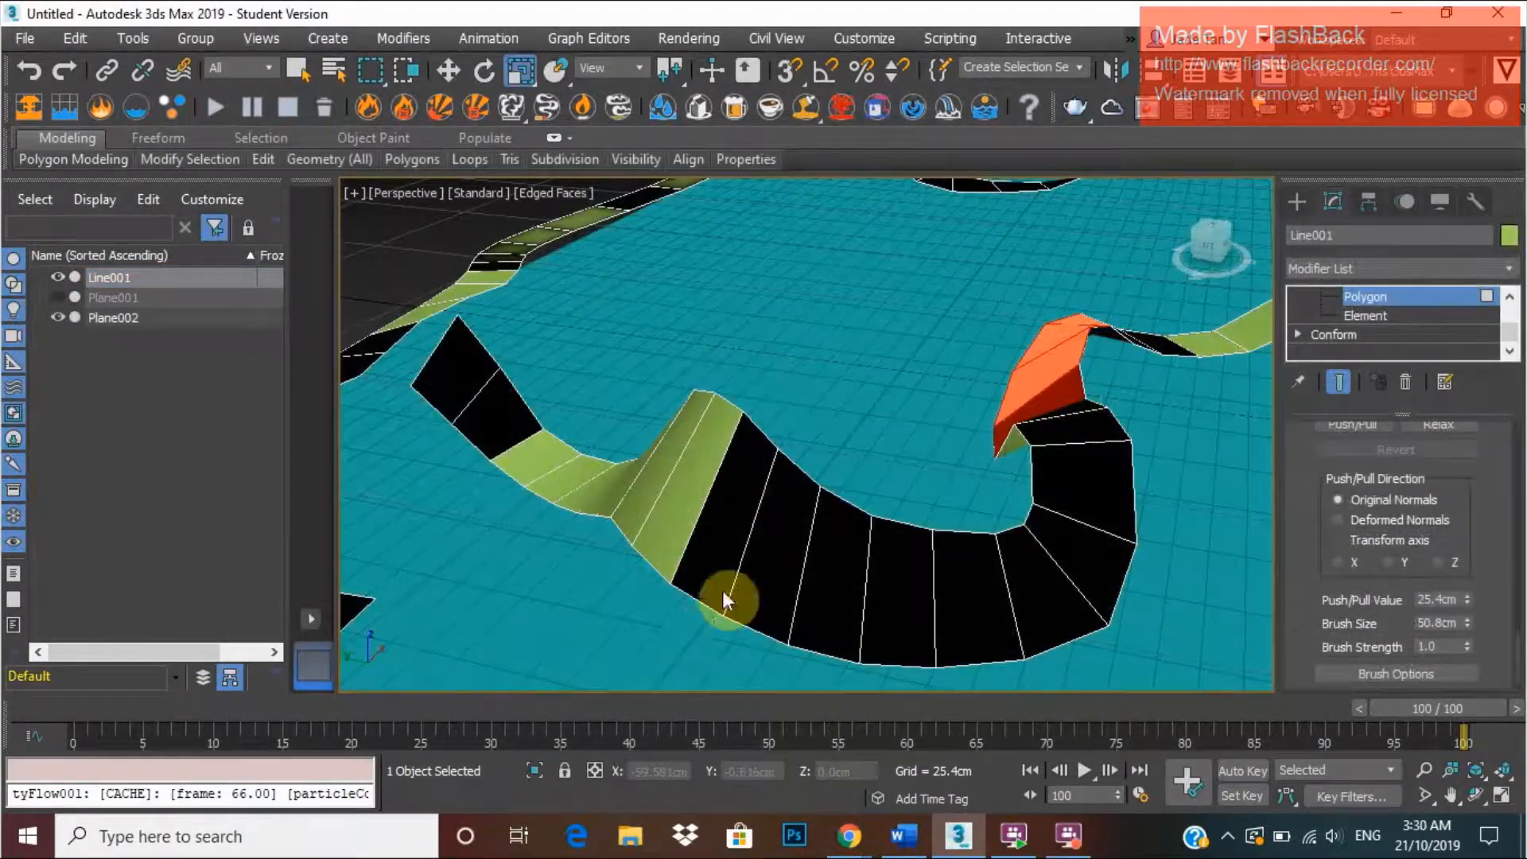
Return to the Polygon level of the line's Edit Poly modifier beneath Face Extrude.
{"action": "scroll", "coordinate": [1441, 316], "scroll_direction": "up", "scroll_amount": 3}
{"action": "left_click", "coordinate": [1426, 299]}
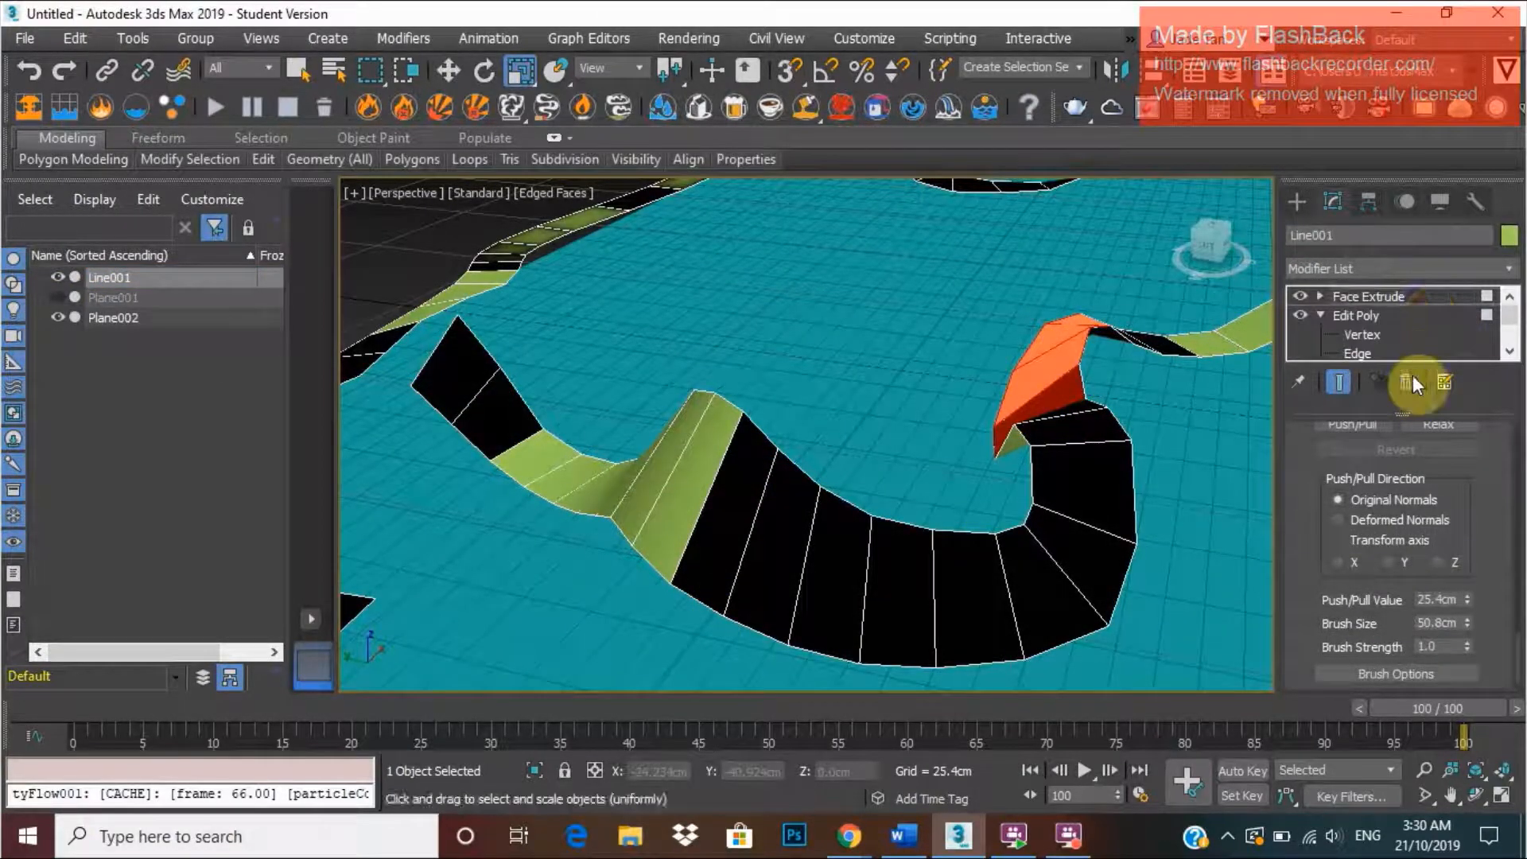
{"action": "left_click", "coordinate": [1301, 296]}
{"action": "left_click", "coordinate": [1377, 313]}
{"action": "key", "text": "4"}
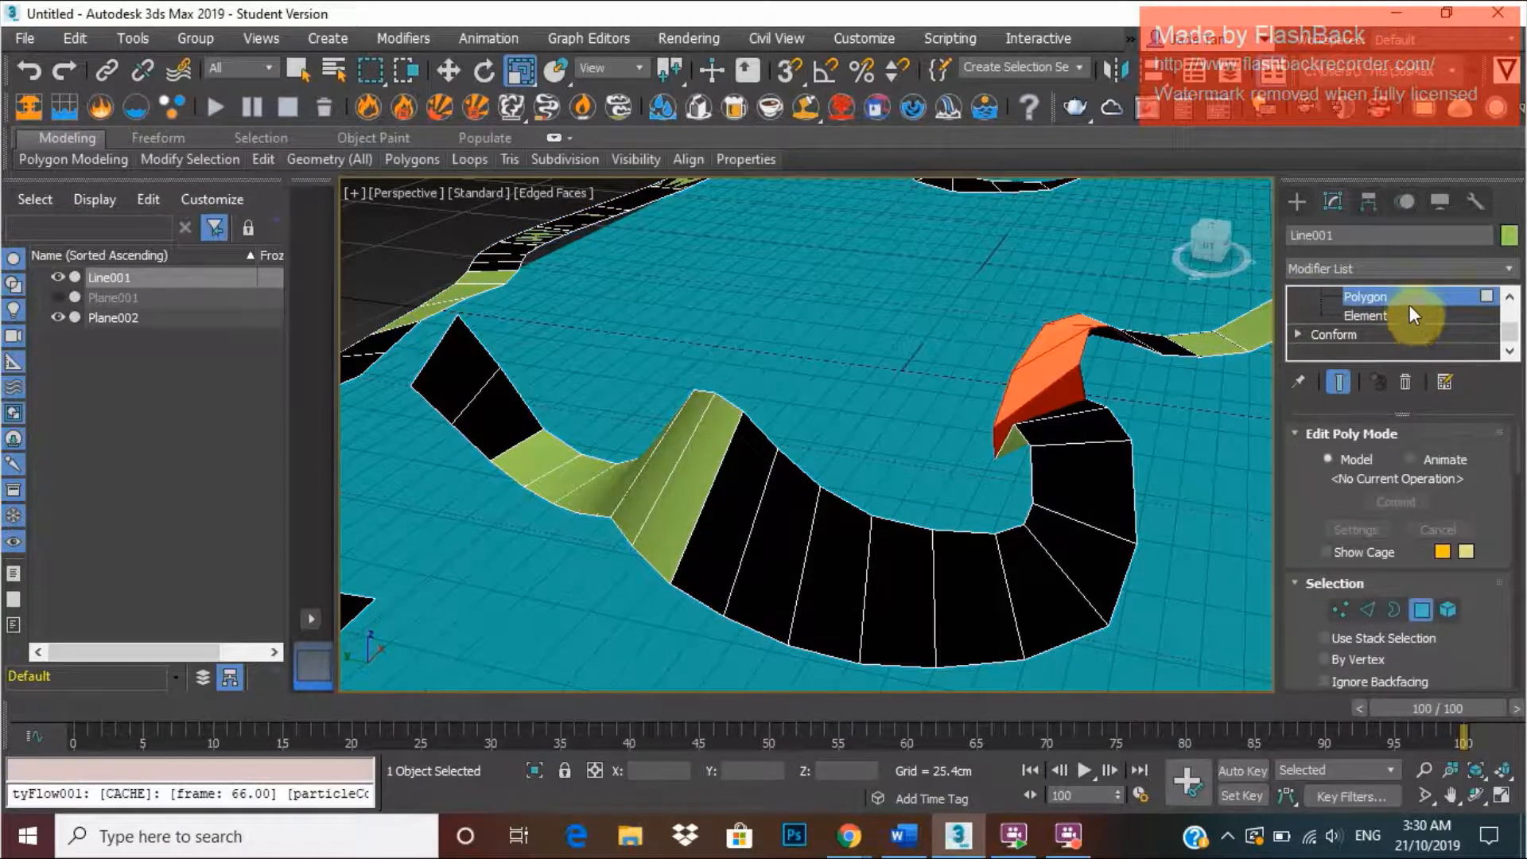
Select the polygons of the steep hump near the path's inner end and make them planar along Z.
{"action": "mouse_move", "coordinate": [835, 528]}
{"action": "middle_mouse_down"}
{"action": "mouse_move", "coordinate": [777, 515]}
{"action": "mouse_move", "coordinate": [835, 535]}
{"action": "middle_mouse_up"}
{"action": "left_click", "coordinate": [871, 614]}
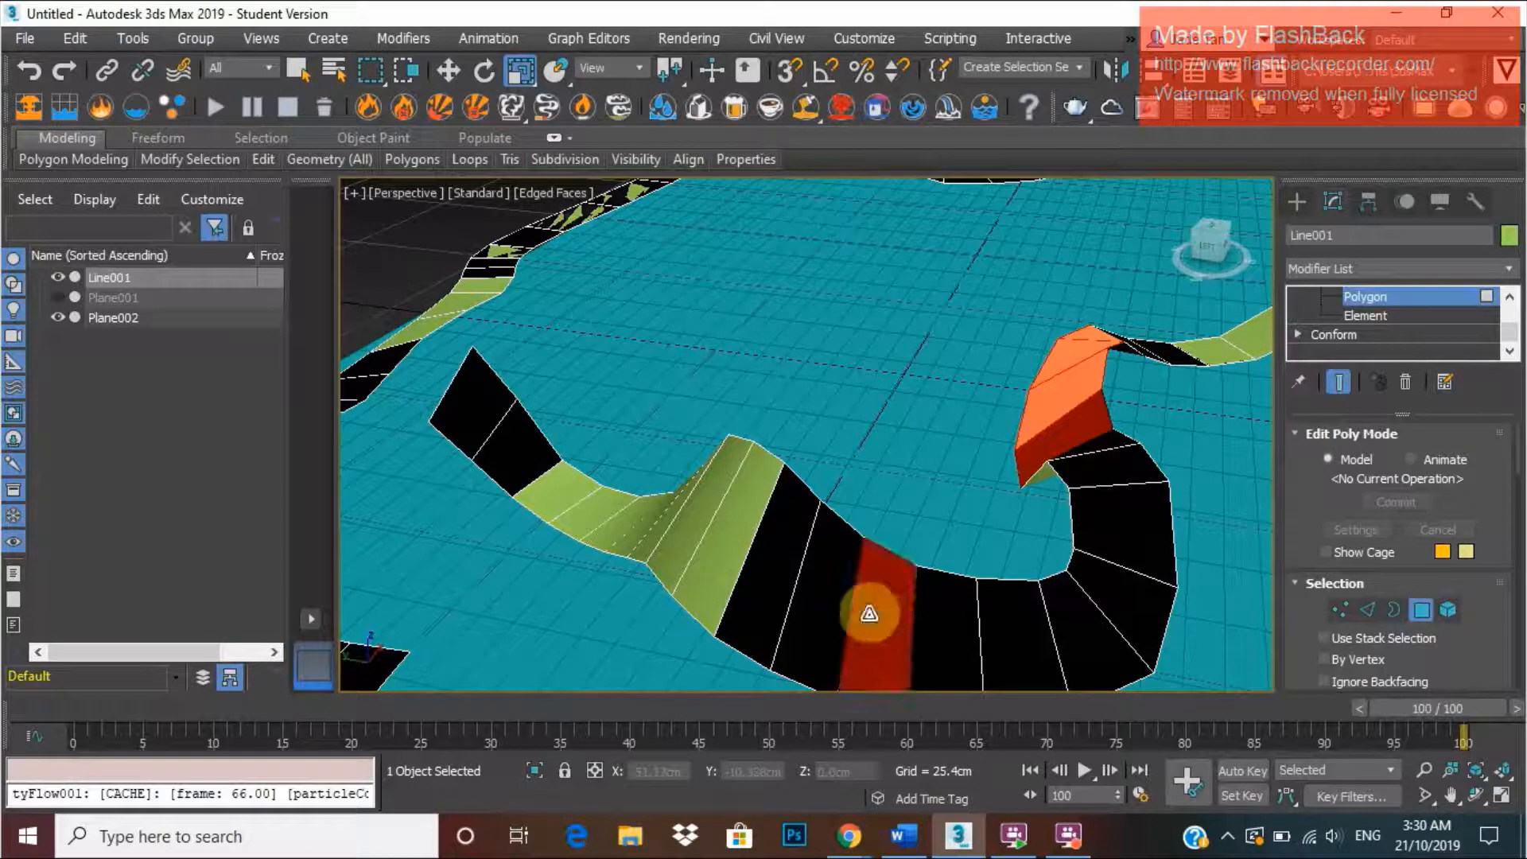
{"action": "left_click", "coordinate": [786, 537], "text": "ctrl"}
{"action": "left_click", "coordinate": [742, 526], "text": "ctrl"}
{"action": "left_click", "coordinate": [707, 501], "text": "ctrl"}
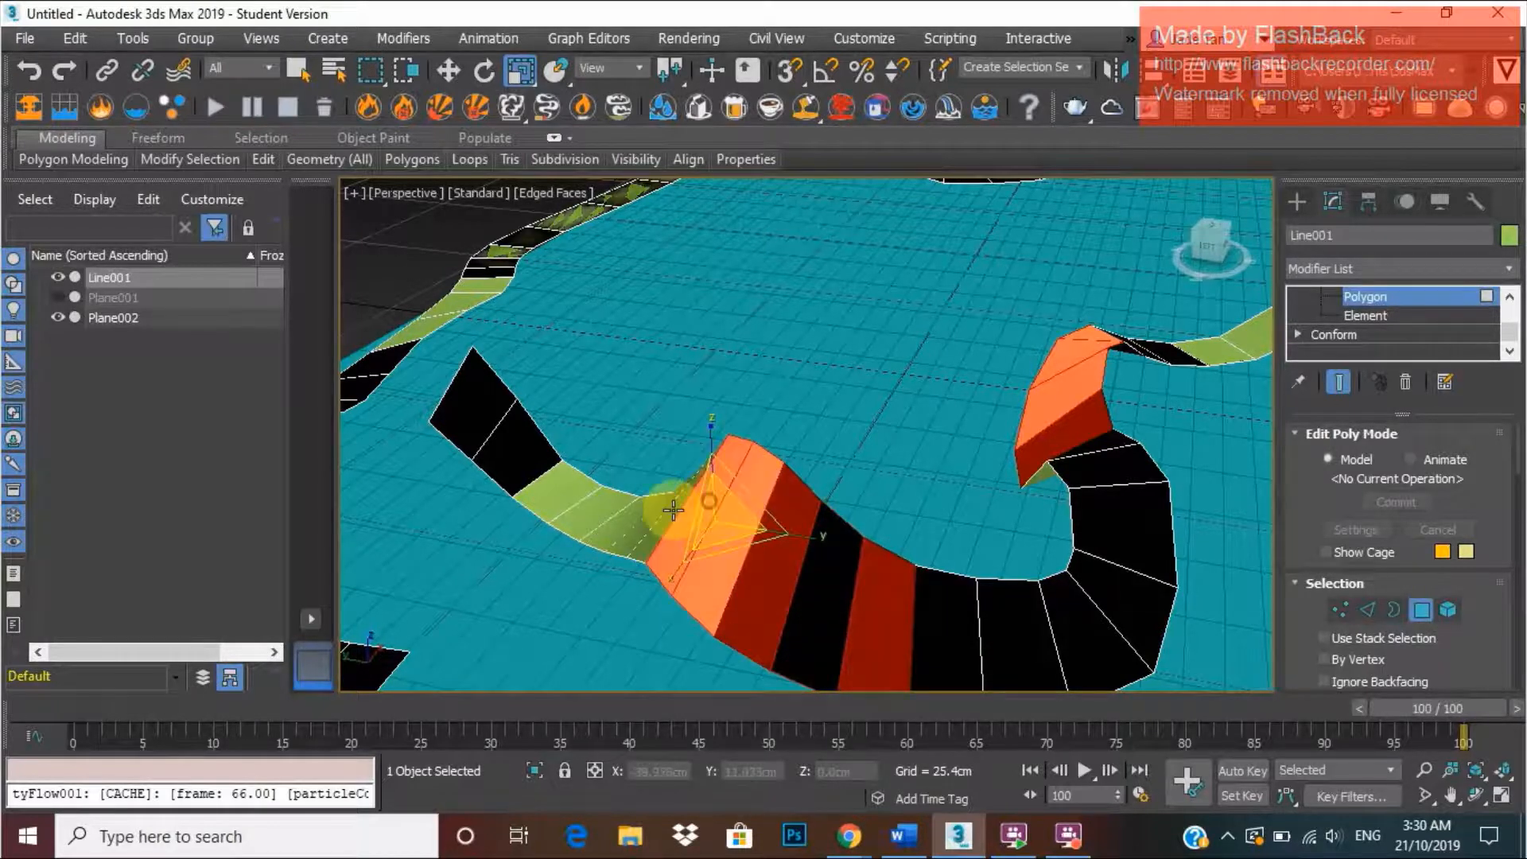
{"action": "left_click", "coordinate": [668, 512], "text": "ctrl"}
{"action": "left_click", "coordinate": [650, 515], "text": "ctrl"}
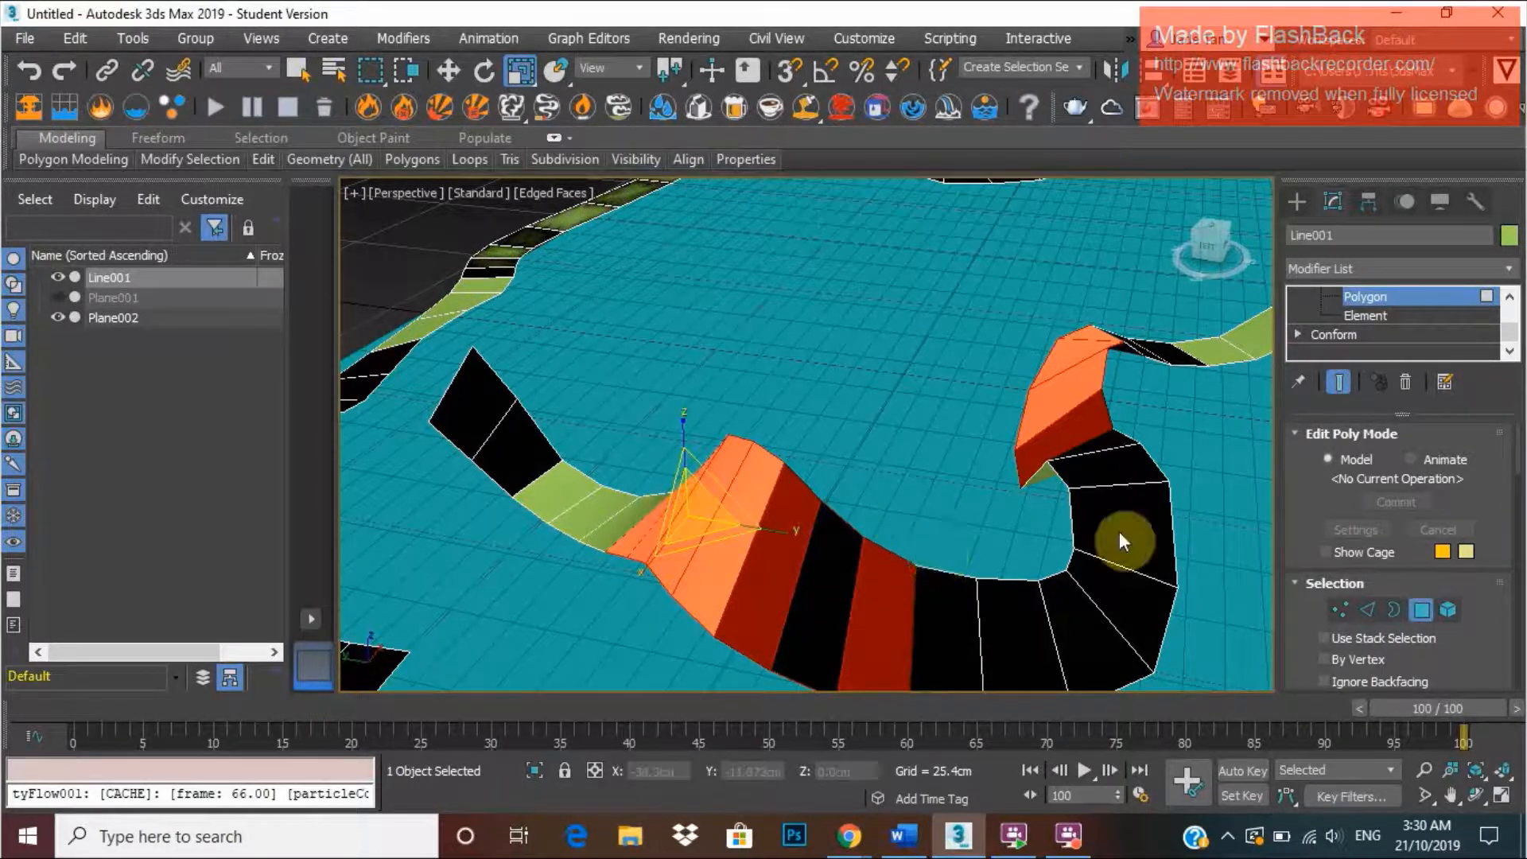
{"action": "scroll", "coordinate": [1453, 556], "scroll_direction": "down", "scroll_amount": 10}
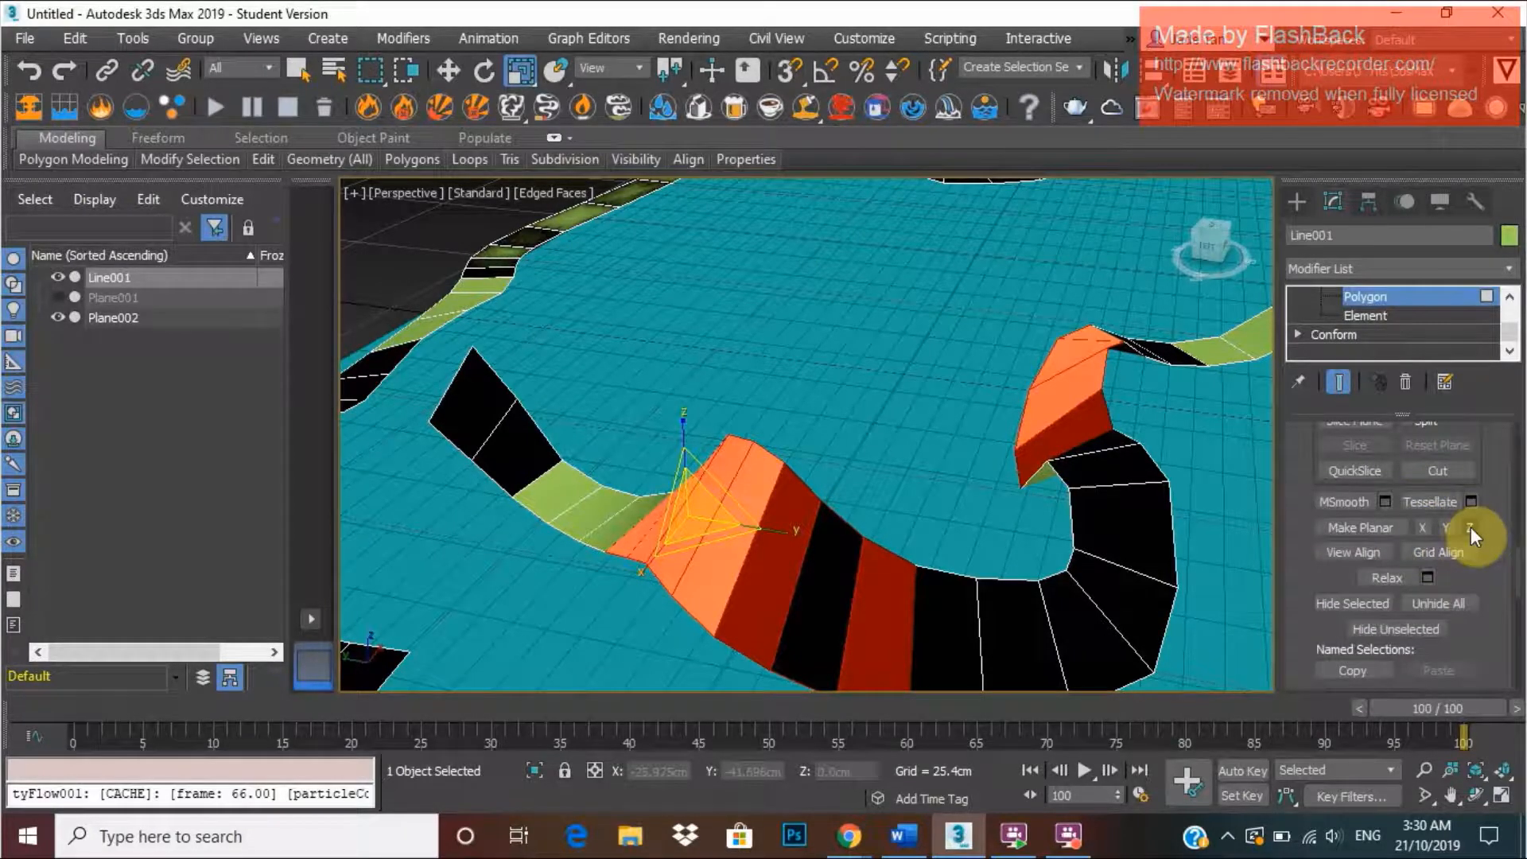
{"action": "left_click", "coordinate": [1470, 528]}
{"action": "mouse_move", "coordinate": [946, 563]}
{"action": "middle_mouse_down", "text": "alt"}
{"action": "mouse_move", "coordinate": [1005, 563]}
{"action": "mouse_move", "coordinate": [1048, 540]}
{"action": "mouse_move", "coordinate": [965, 573]}
{"action": "mouse_move", "coordinate": [904, 569]}
{"action": "mouse_move", "coordinate": [950, 570]}
{"action": "middle_mouse_up", "text": "alt"}
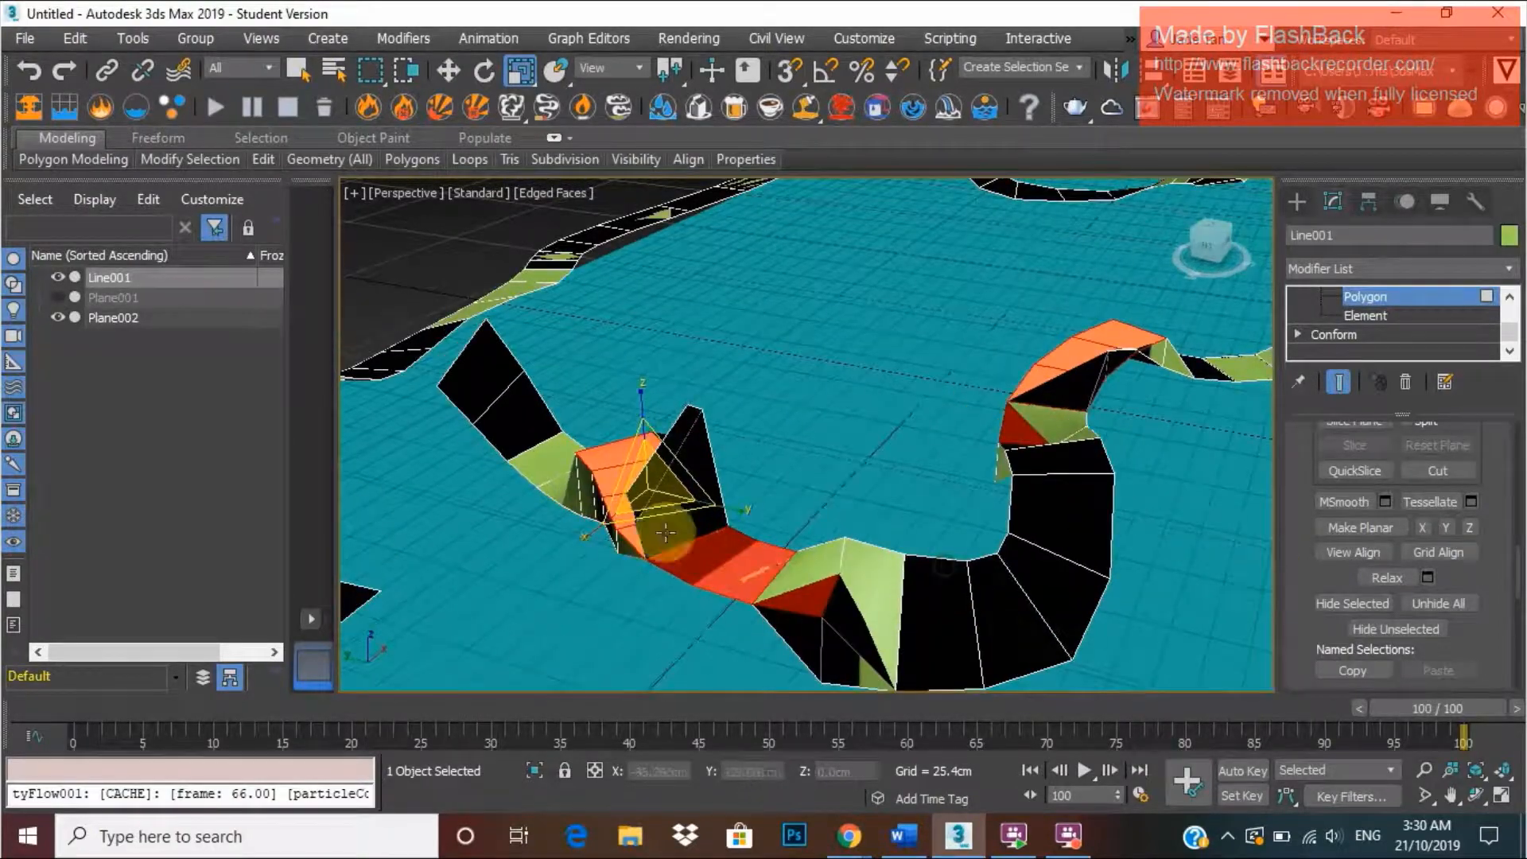
Select the remaining spike polygon and the small steep polygons at the path's bend, and make them planar along Z.
{"action": "left_click", "coordinate": [696, 442]}
{"action": "left_click_drag", "start_coordinate": [677, 430], "coordinate": [681, 425]}
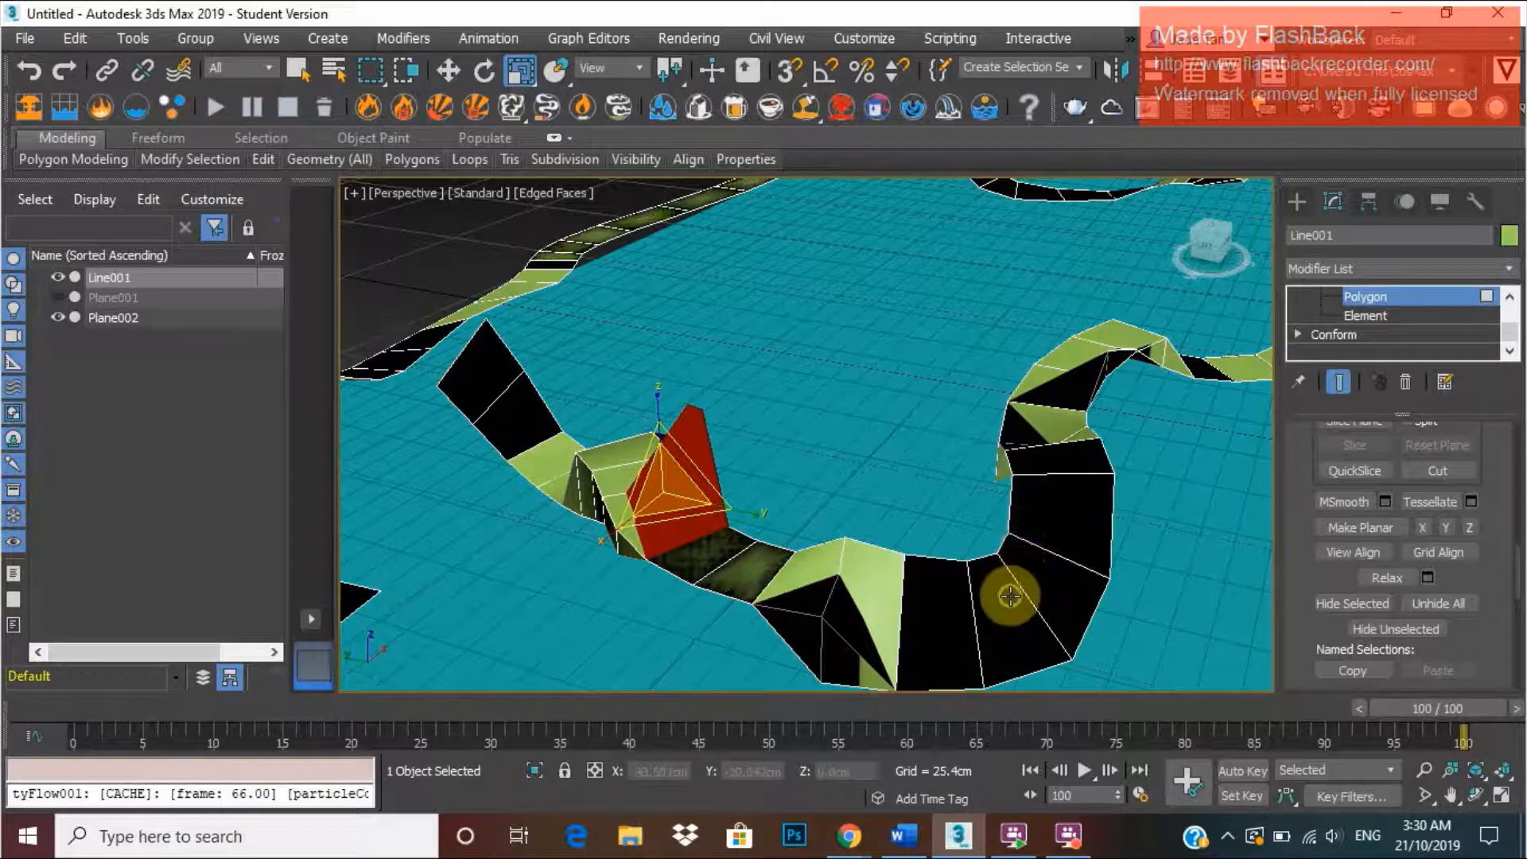
{"action": "middle_click_drag", "start_coordinate": [1009, 589], "coordinate": [1142, 594], "text": "alt"}
{"action": "scroll", "coordinate": [906, 473], "scroll_direction": "up", "scroll_amount": 3}
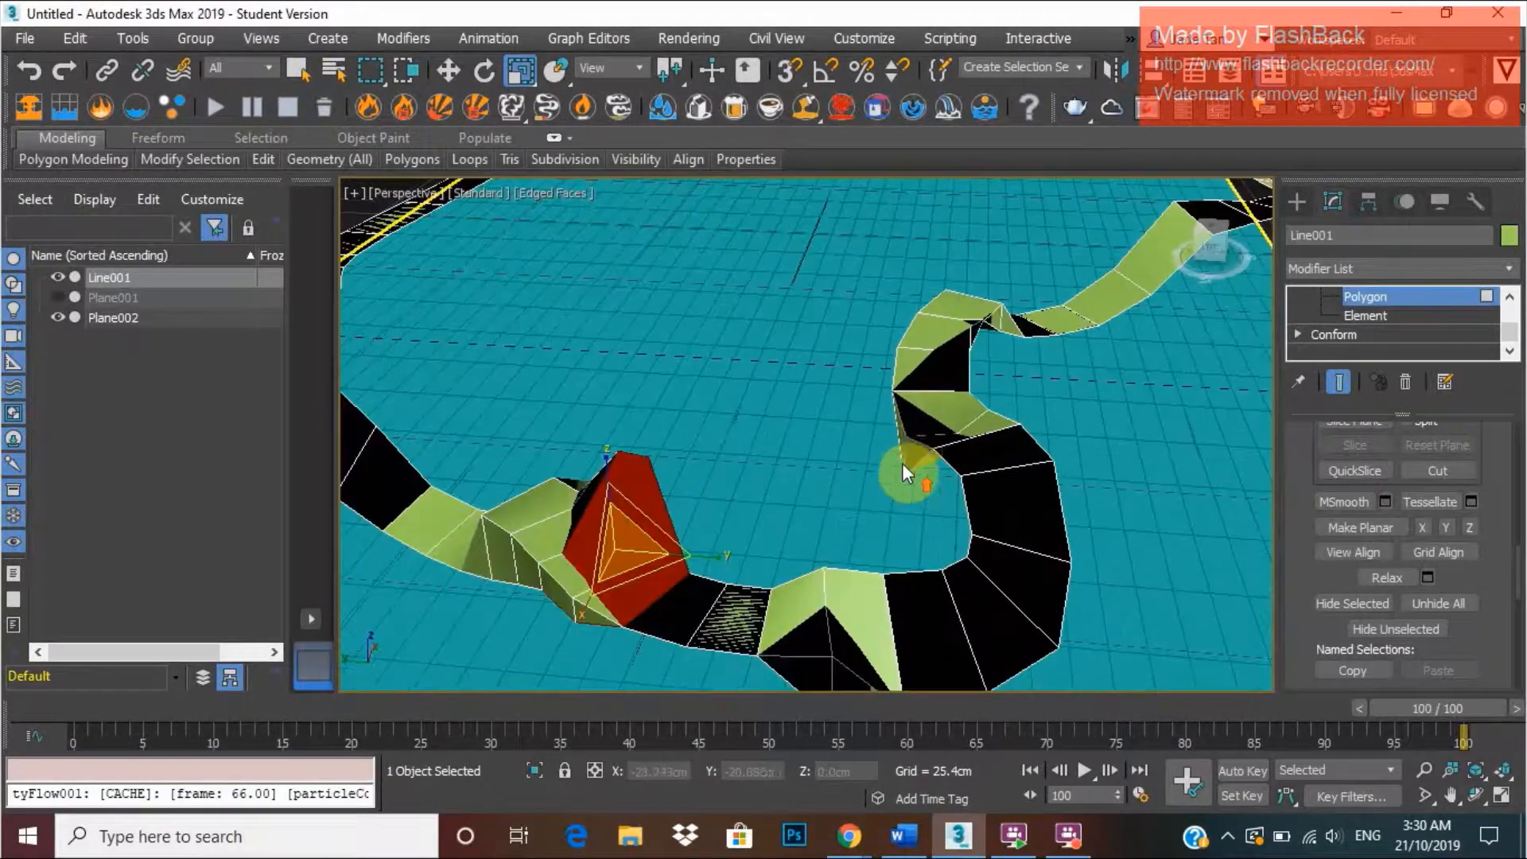
{"action": "left_click", "coordinate": [912, 455]}
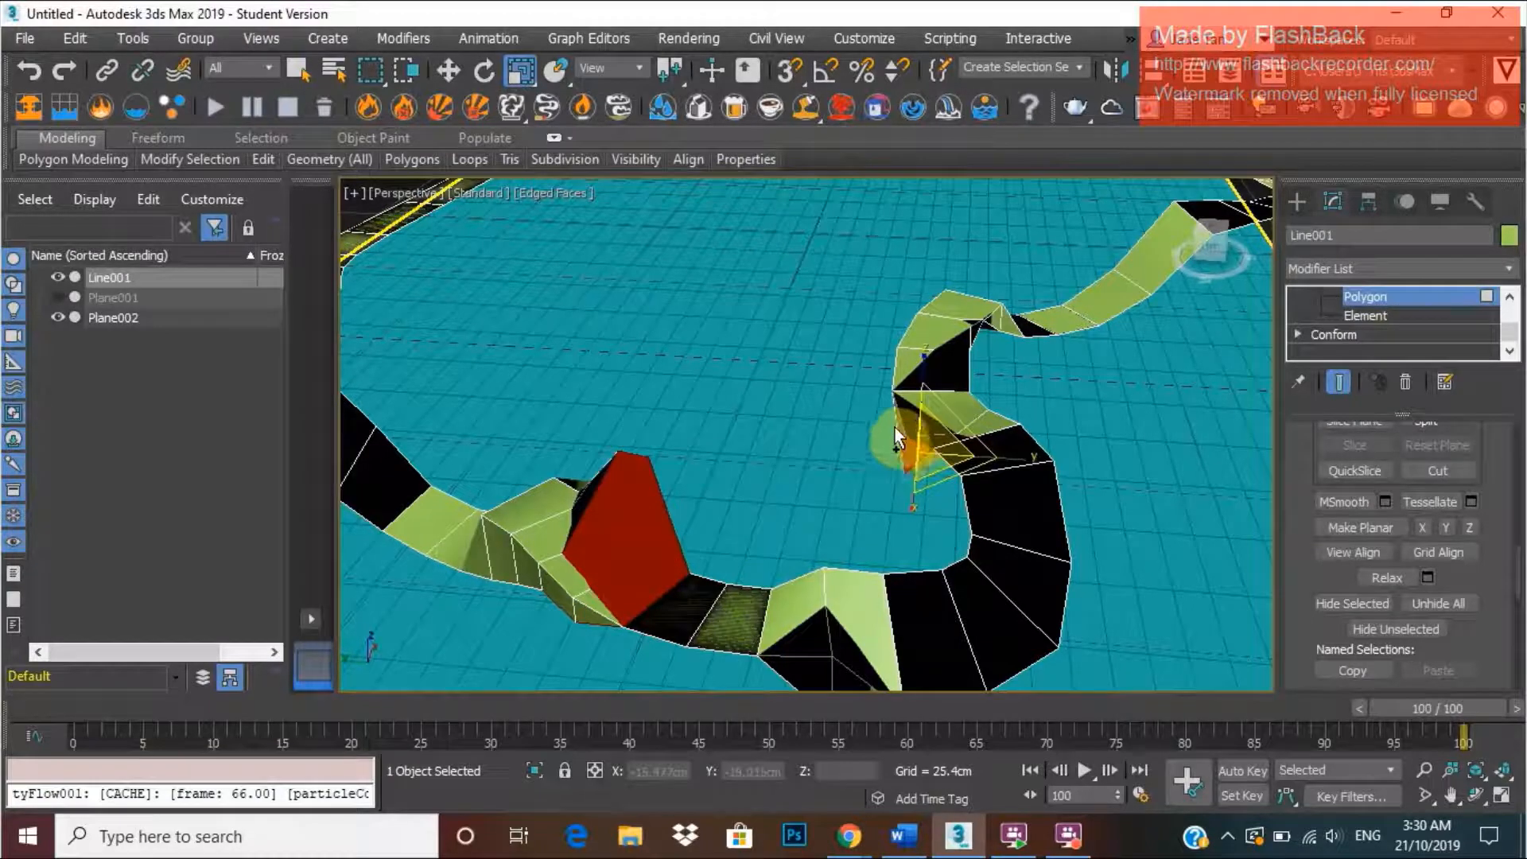
{"action": "left_click", "coordinate": [895, 435]}
{"action": "left_click", "coordinate": [1469, 526]}
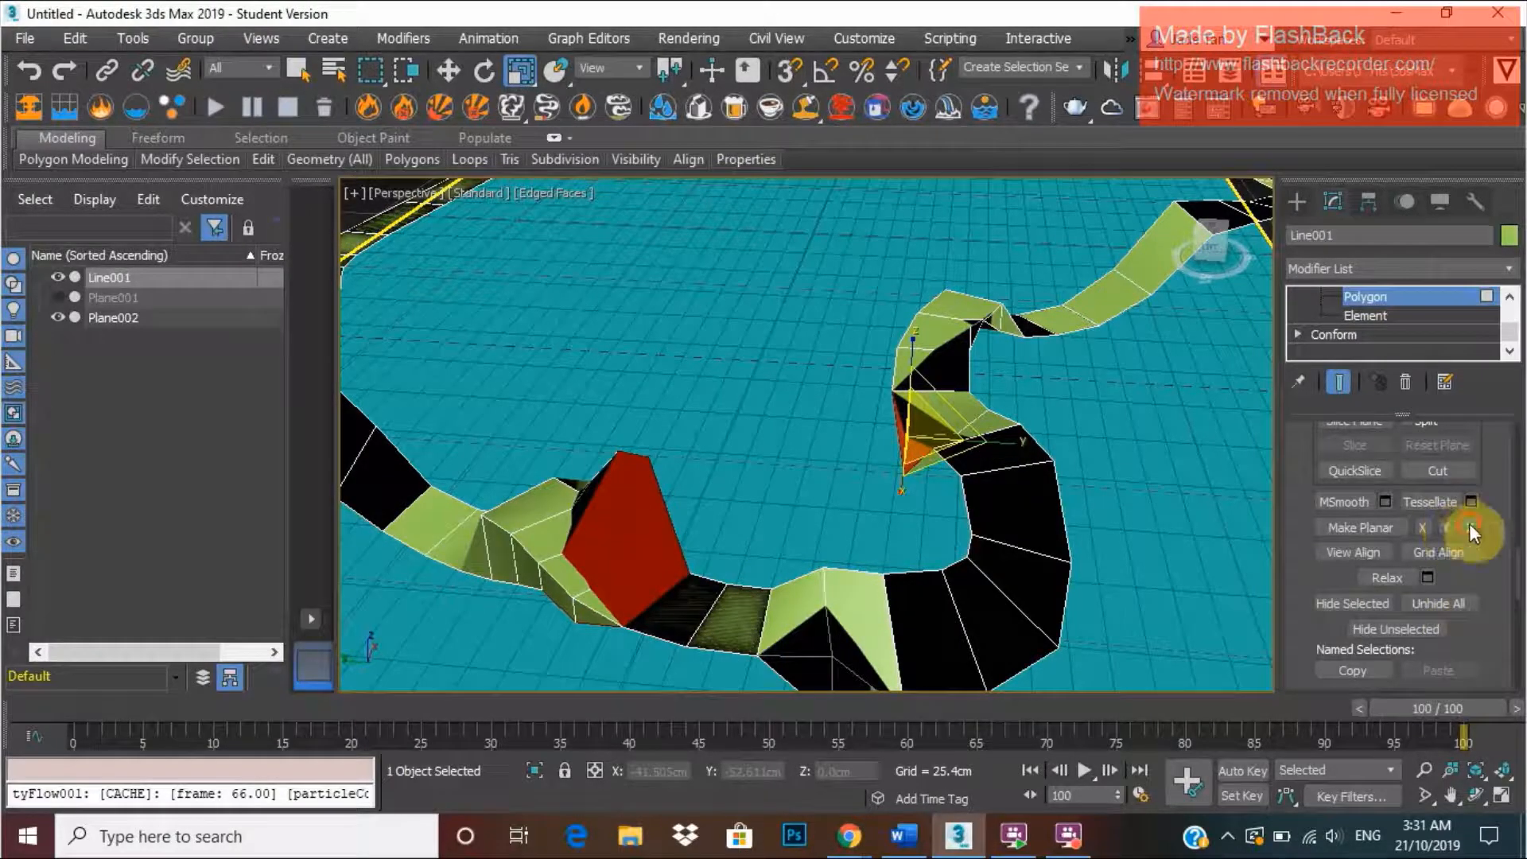
Show the terrain plane Plane001 again and hide the flat plane Plane002.
{"action": "scroll", "coordinate": [1042, 506], "scroll_direction": "down", "scroll_amount": 5}
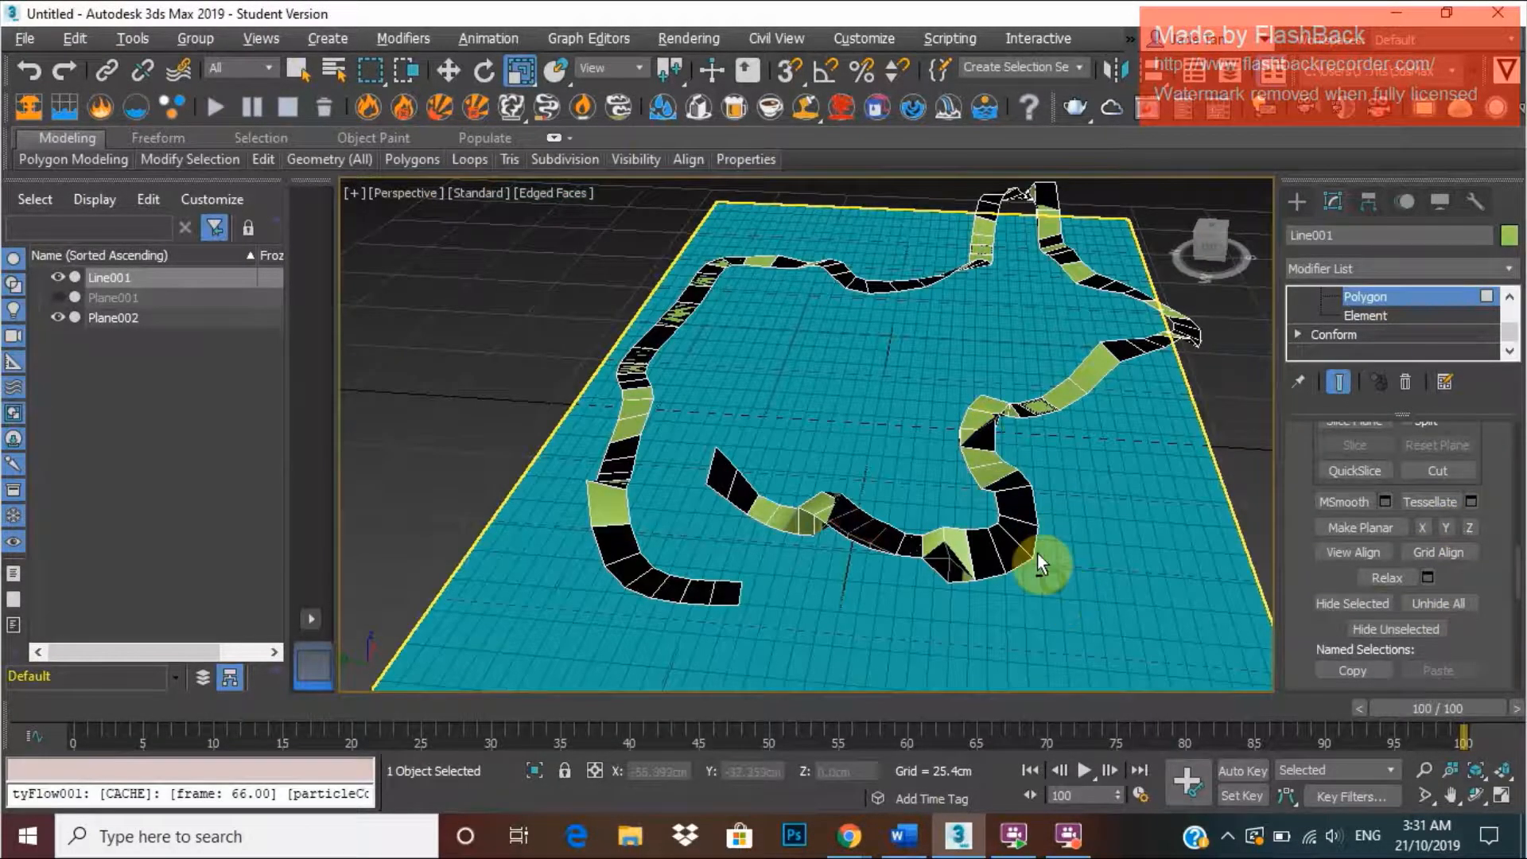
{"action": "middle_click_drag", "start_coordinate": [1037, 554], "coordinate": [1049, 557], "text": "alt"}
{"action": "left_click", "coordinate": [57, 298]}
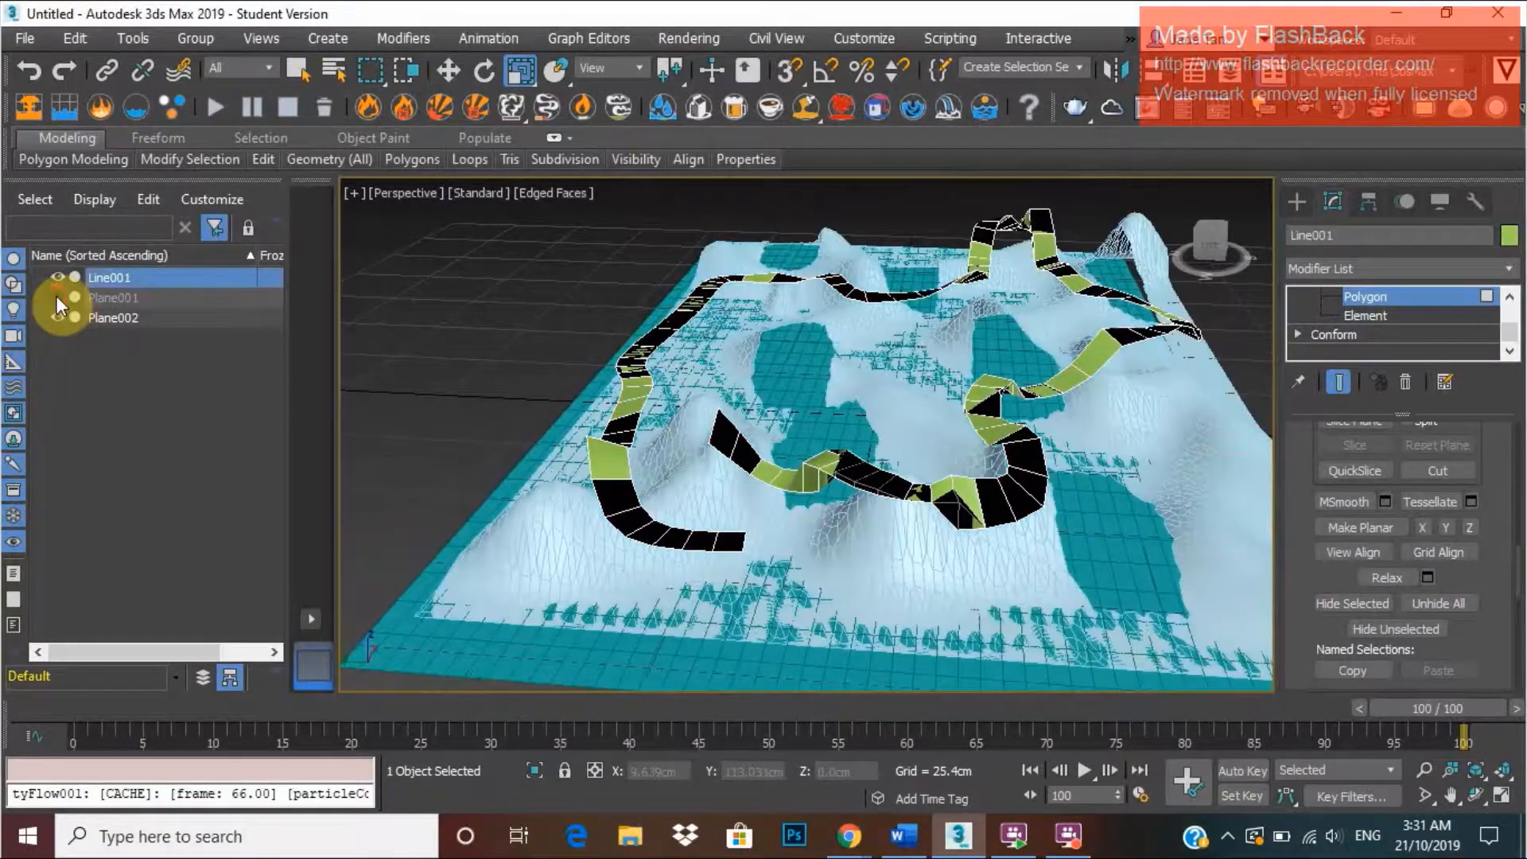
{"action": "middle_click_drag", "start_coordinate": [682, 518], "coordinate": [646, 498], "text": "alt"}
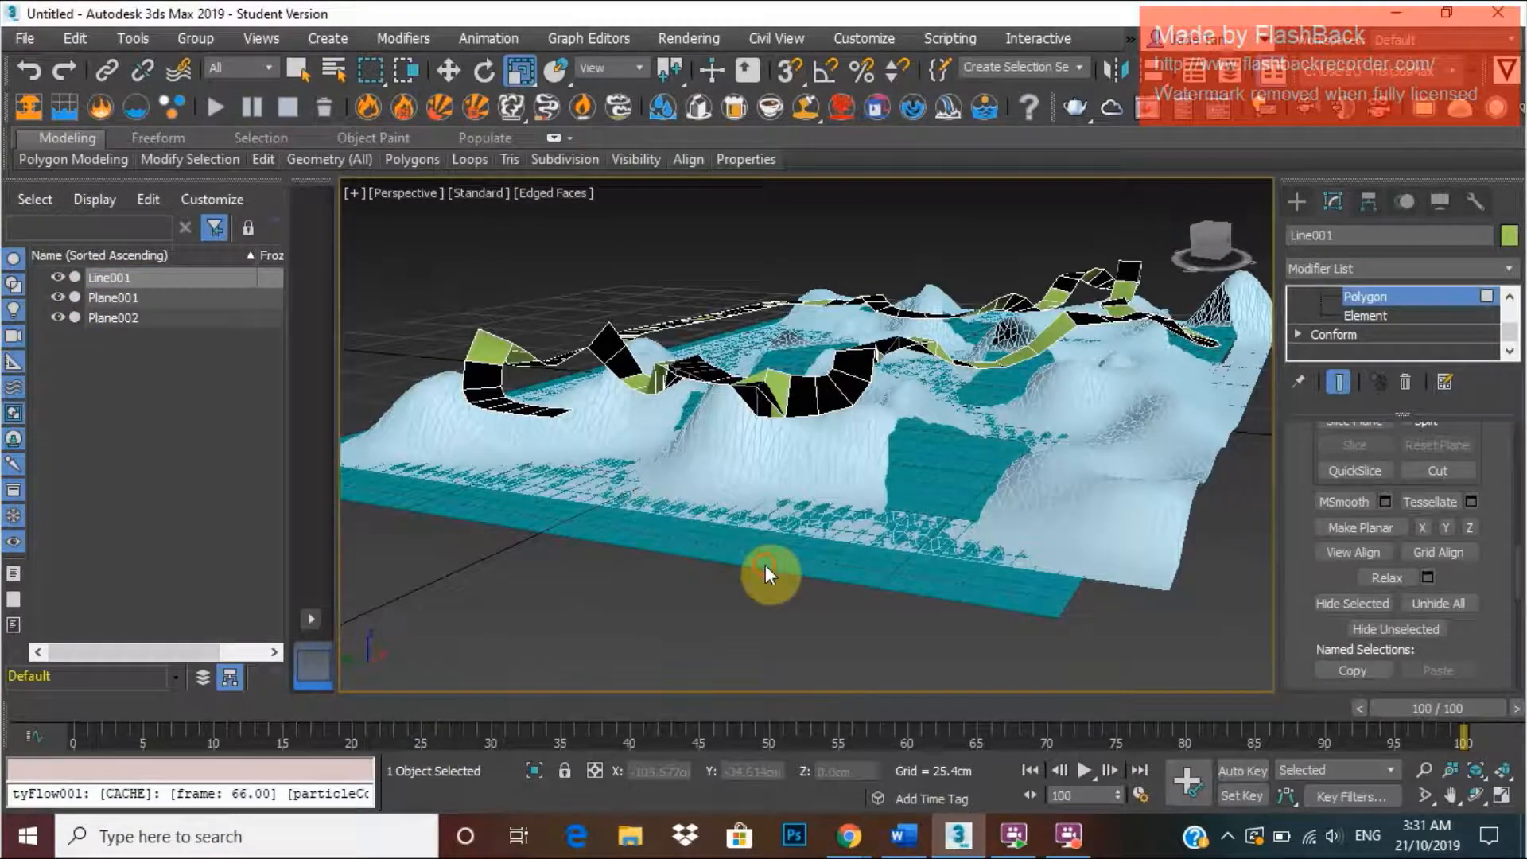
{"action": "left_click", "coordinate": [62, 318]}
{"action": "middle_click_drag", "start_coordinate": [385, 460], "coordinate": [761, 525], "text": "alt"}
{"action": "scroll", "coordinate": [907, 259], "scroll_direction": "down", "scroll_amount": 4}
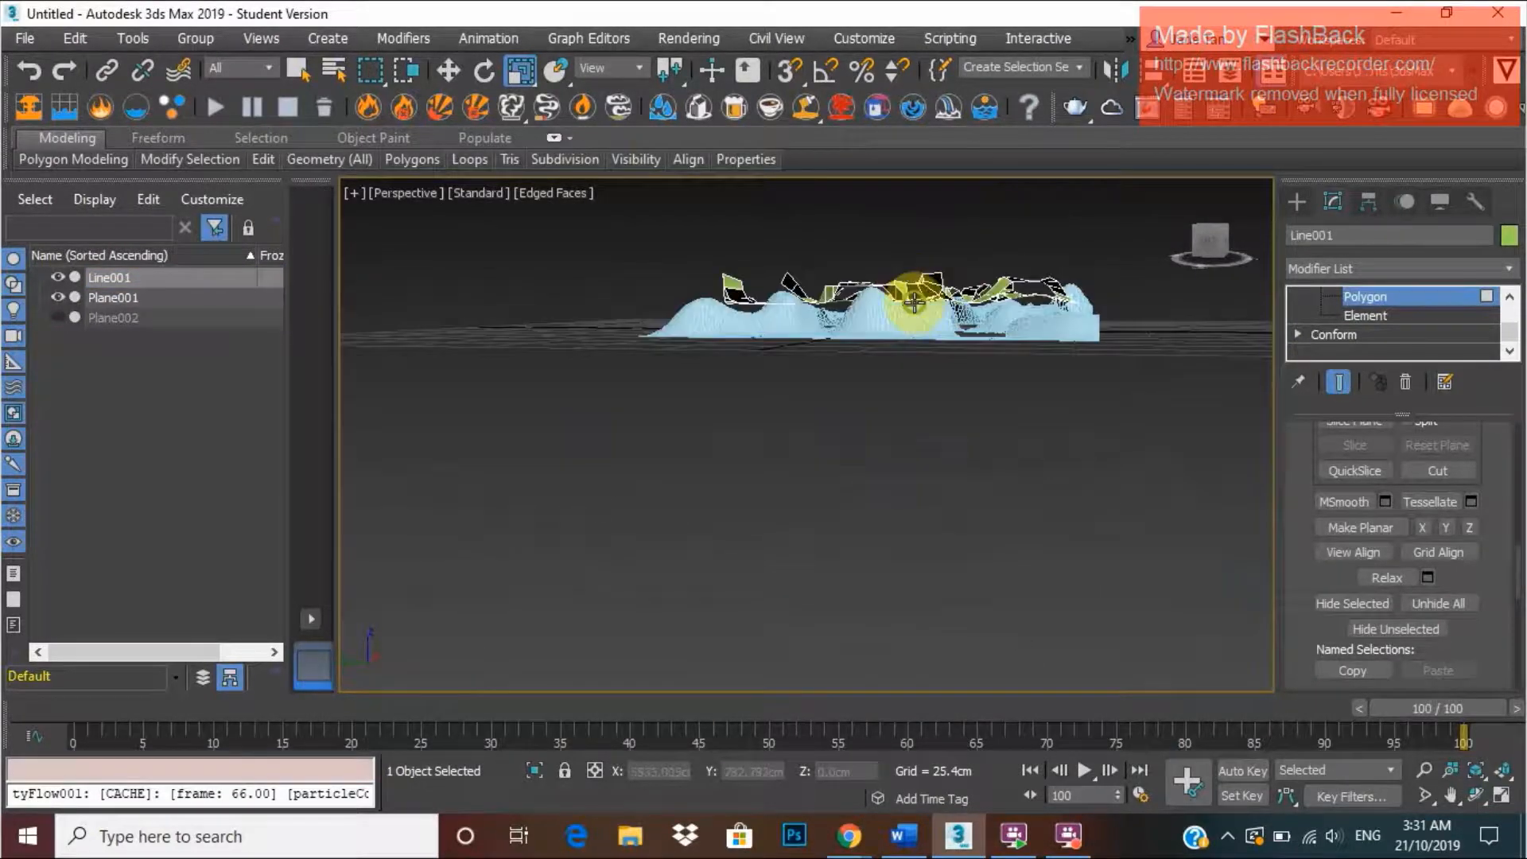
Restore the four-viewport layout and frame the path and terrain in the Front view.
{"action": "middle_click_drag", "start_coordinate": [915, 310], "coordinate": [860, 410], "text": "alt"}
{"action": "middle_click_drag", "start_coordinate": [1037, 493], "coordinate": [446, 180], "text": "alt"}
{"action": "left_click", "coordinate": [352, 192]}
{"action": "left_click", "coordinate": [437, 214]}
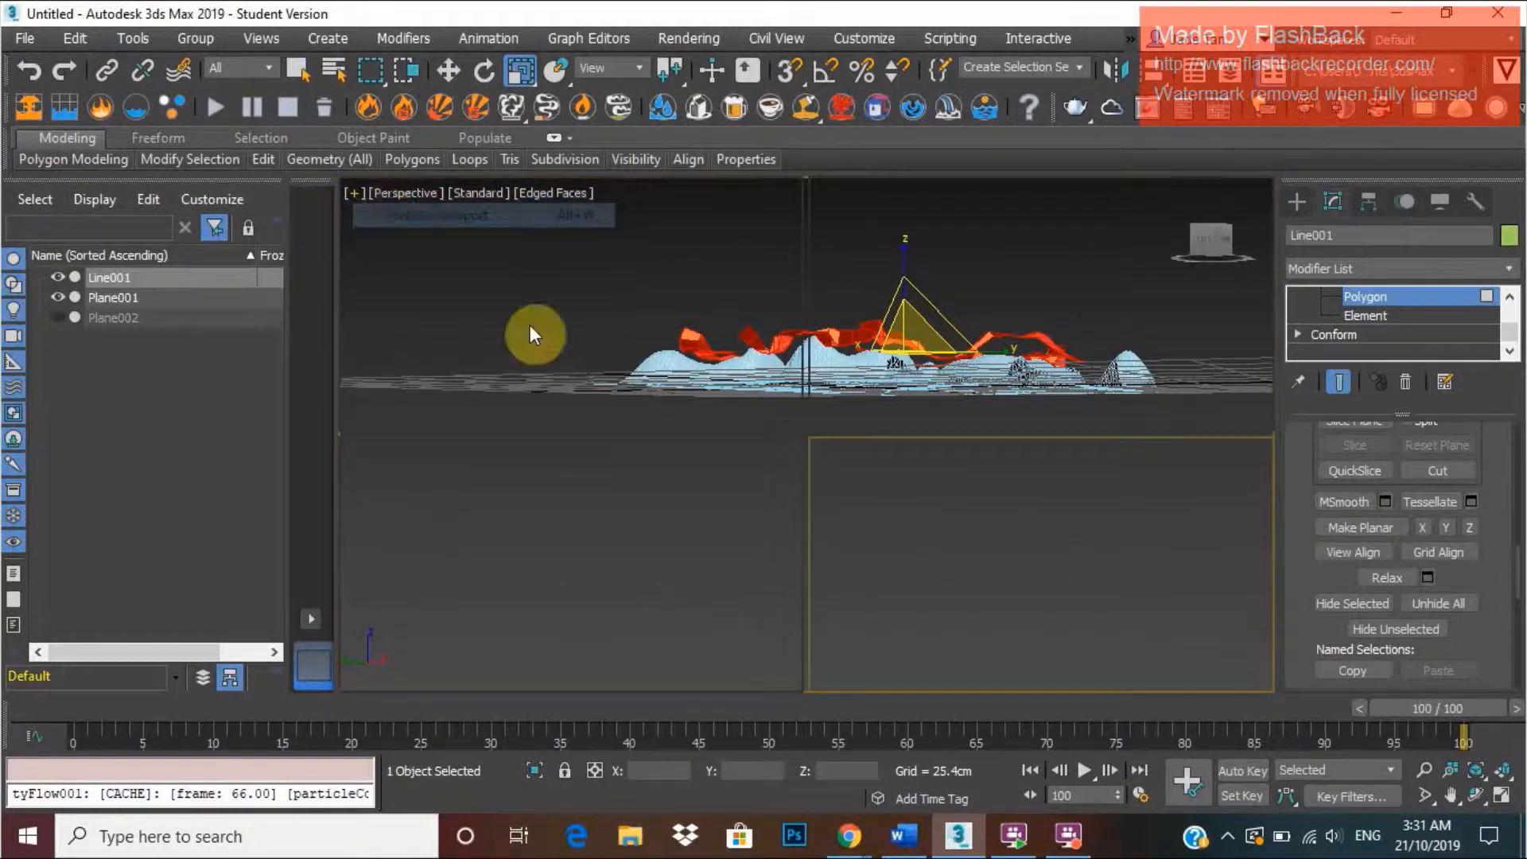
{"action": "scroll", "coordinate": [834, 341], "scroll_direction": "down", "scroll_amount": 3}
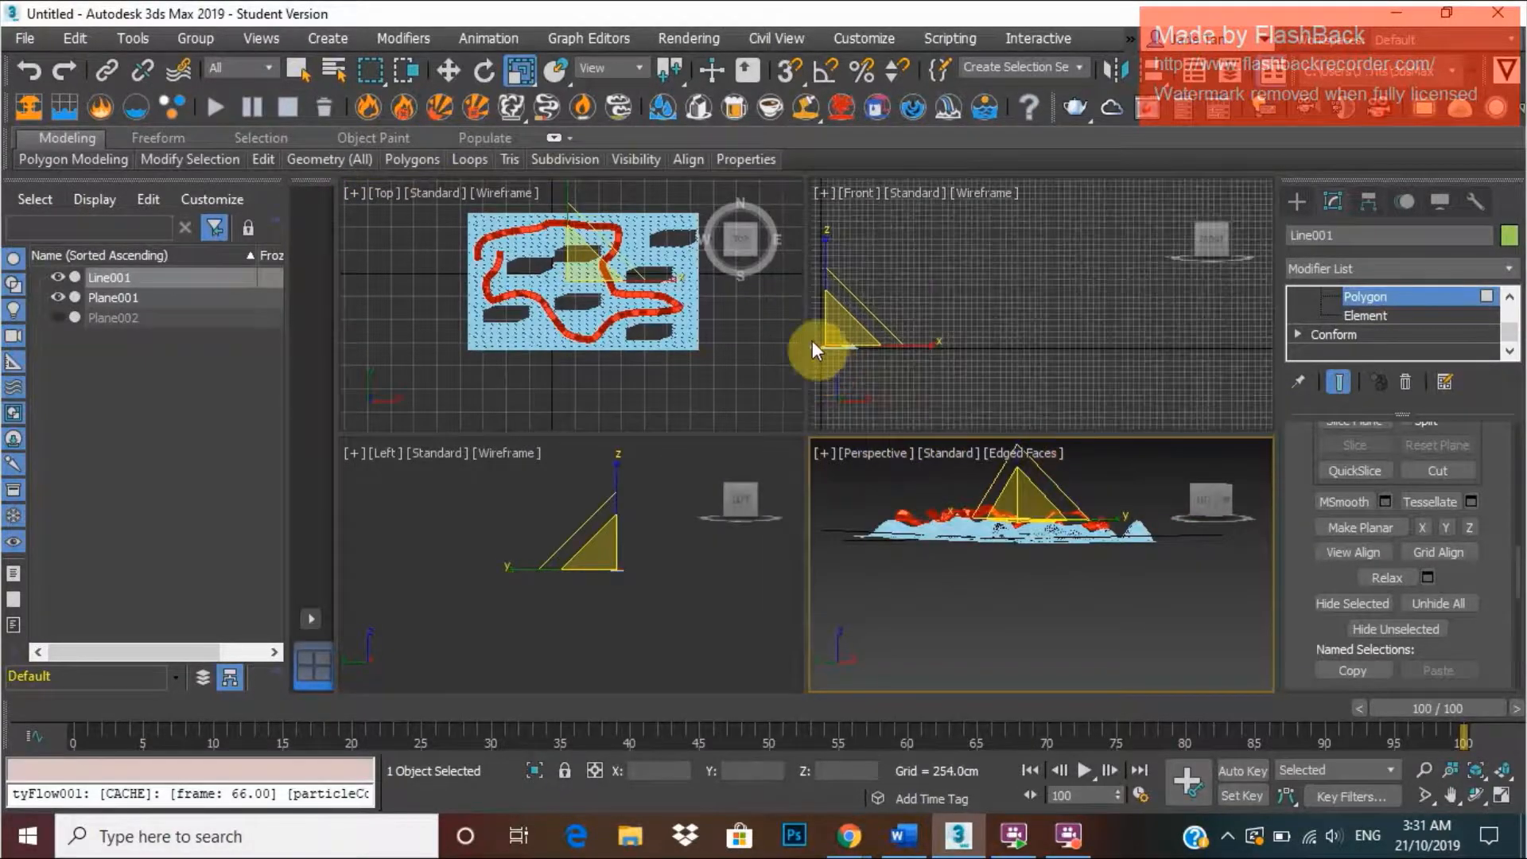
{"action": "left_click", "coordinate": [961, 375]}
{"action": "key", "text": "z"}
{"action": "scroll", "coordinate": [943, 338], "scroll_direction": "up", "scroll_amount": 2}
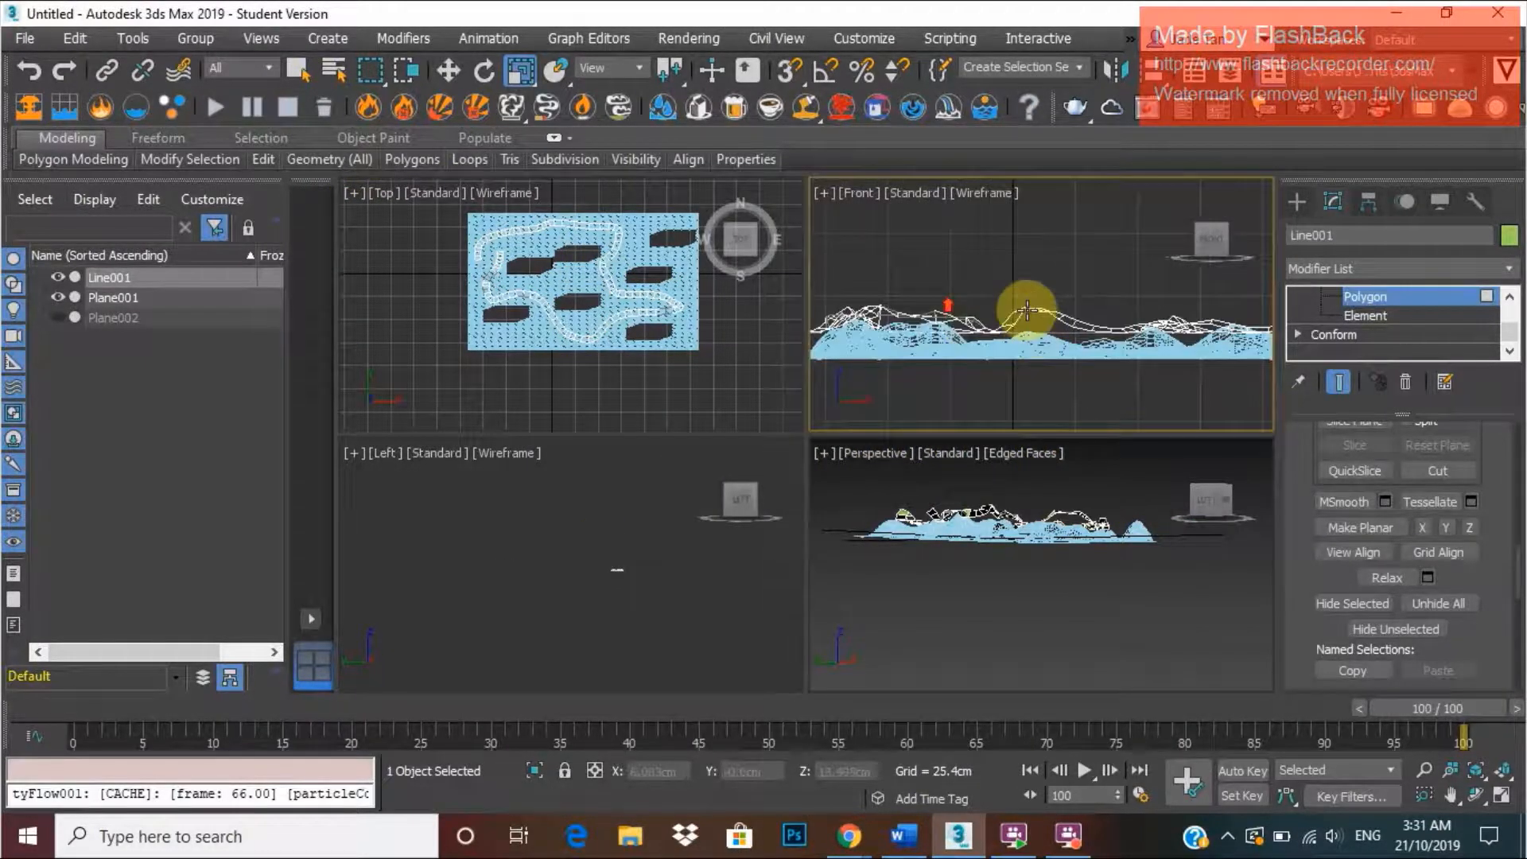
Select all of the path's polygons and move them down onto the terrain surface in the Front view.
{"action": "left_click_drag", "start_coordinate": [895, 334], "coordinate": [1059, 360]}
{"action": "scroll", "coordinate": [974, 305], "scroll_direction": "down", "scroll_amount": 3}
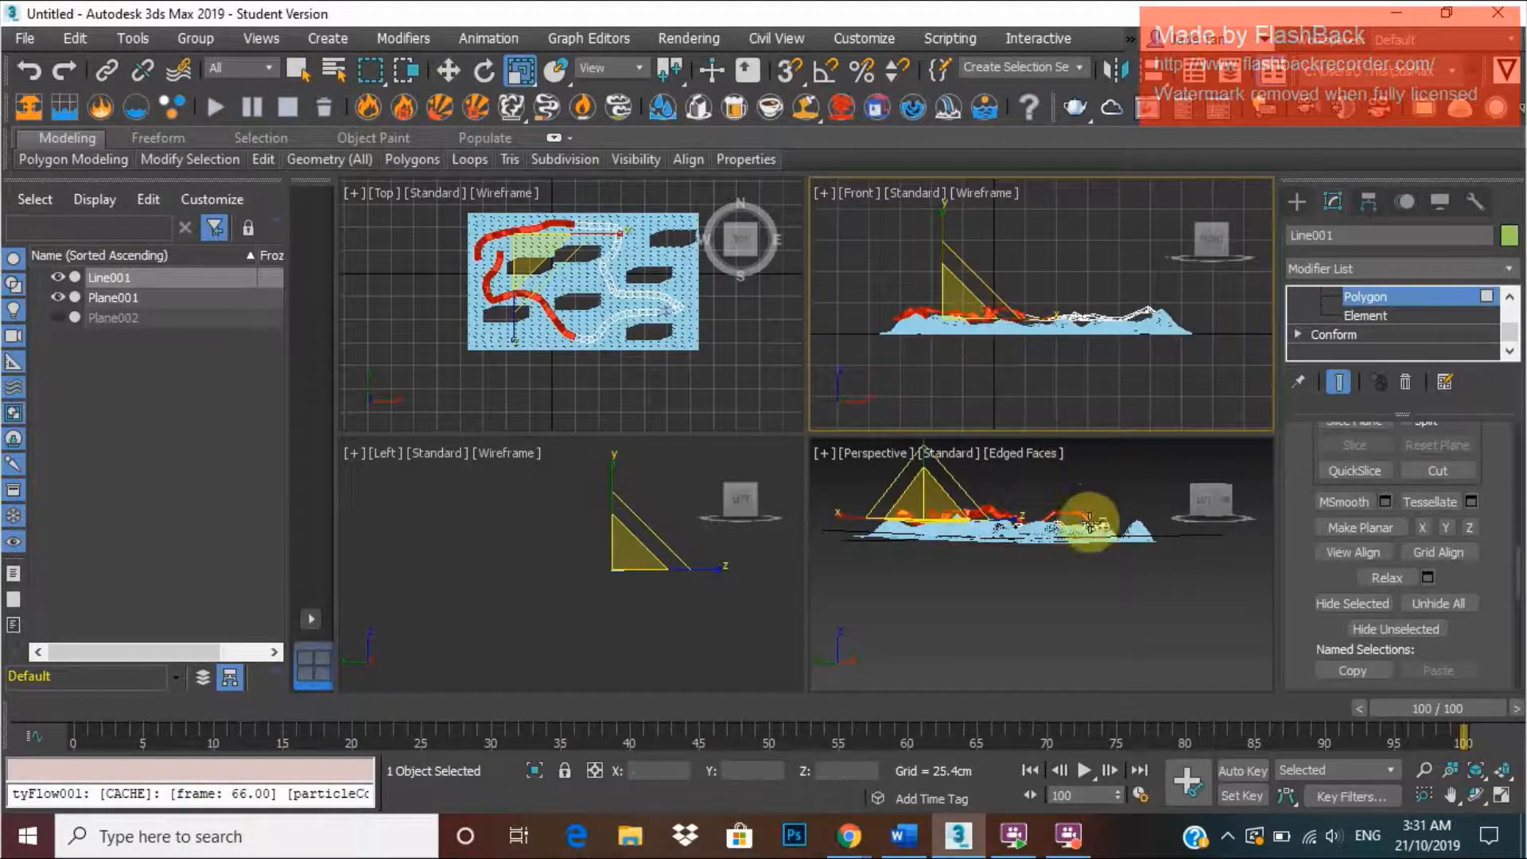
{"action": "left_click_drag", "start_coordinate": [448, 200], "coordinate": [733, 372]}
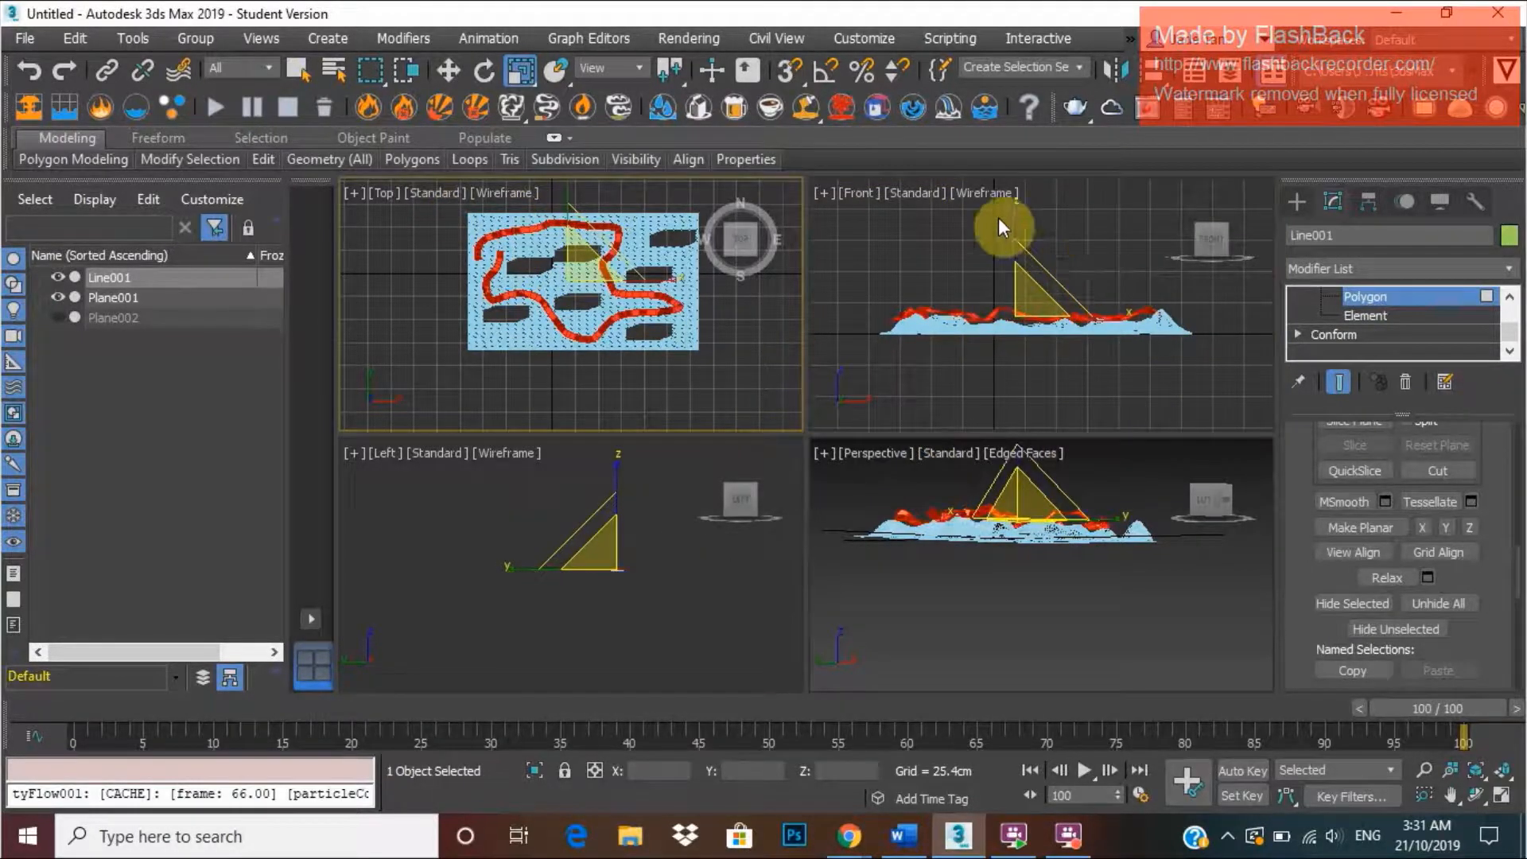
{"action": "scroll", "coordinate": [1010, 230], "scroll_direction": "up", "scroll_amount": 2}
{"action": "right_click", "coordinate": [1021, 314]}
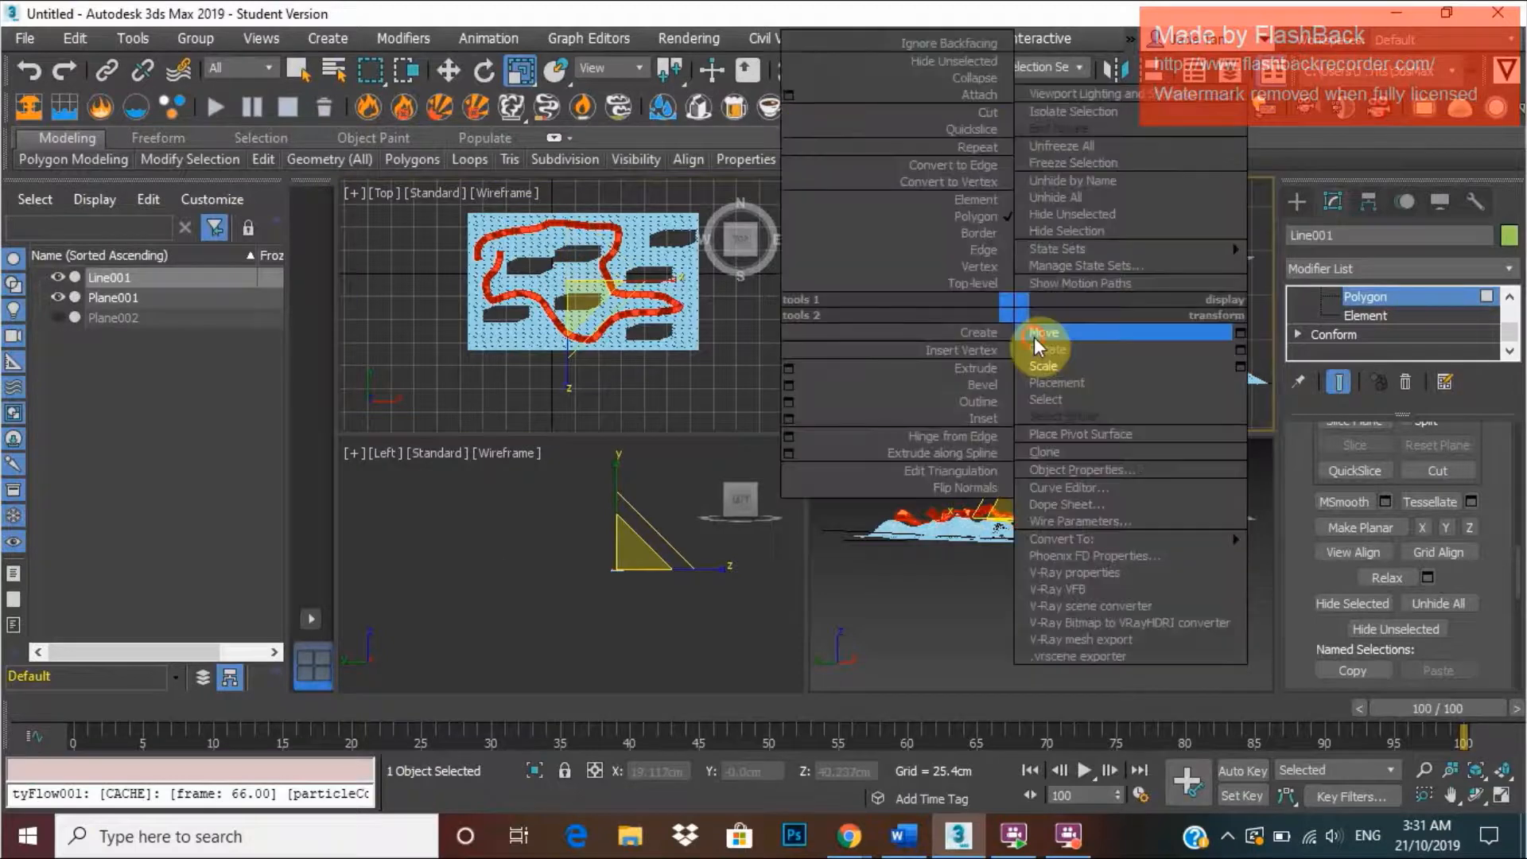
{"action": "left_click", "coordinate": [1034, 336]}
{"action": "left_click_drag", "start_coordinate": [1017, 274], "coordinate": [1013, 294]}
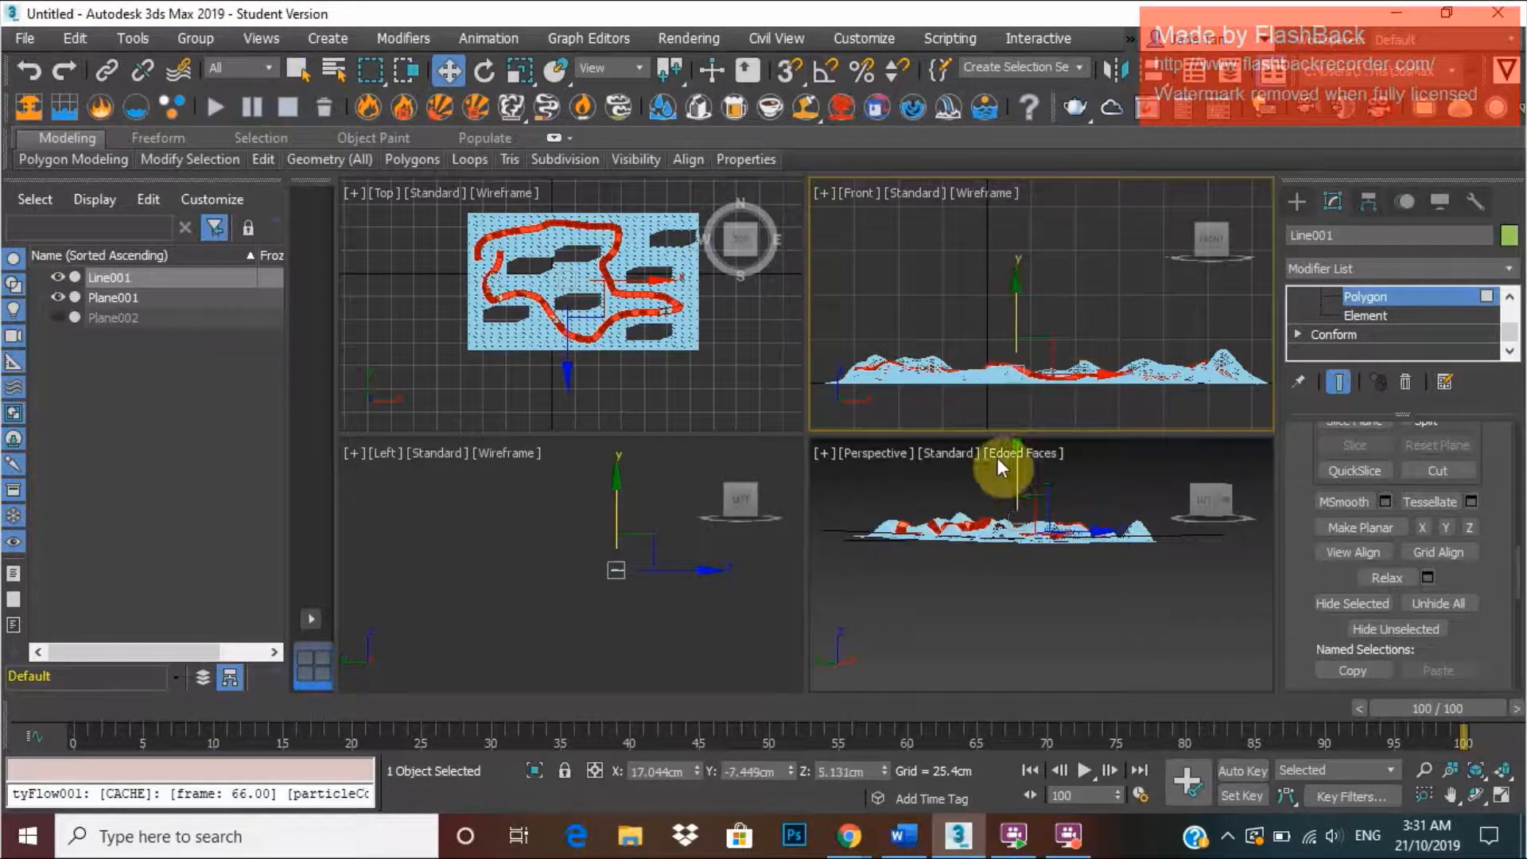
Maximize the Perspective view and inspect how the lowered path sits on the terrain from above.
{"action": "left_click", "coordinate": [823, 451]}
{"action": "left_click", "coordinate": [846, 470]}
{"action": "middle_click_drag", "start_coordinate": [809, 434], "coordinate": [999, 512], "text": "alt"}
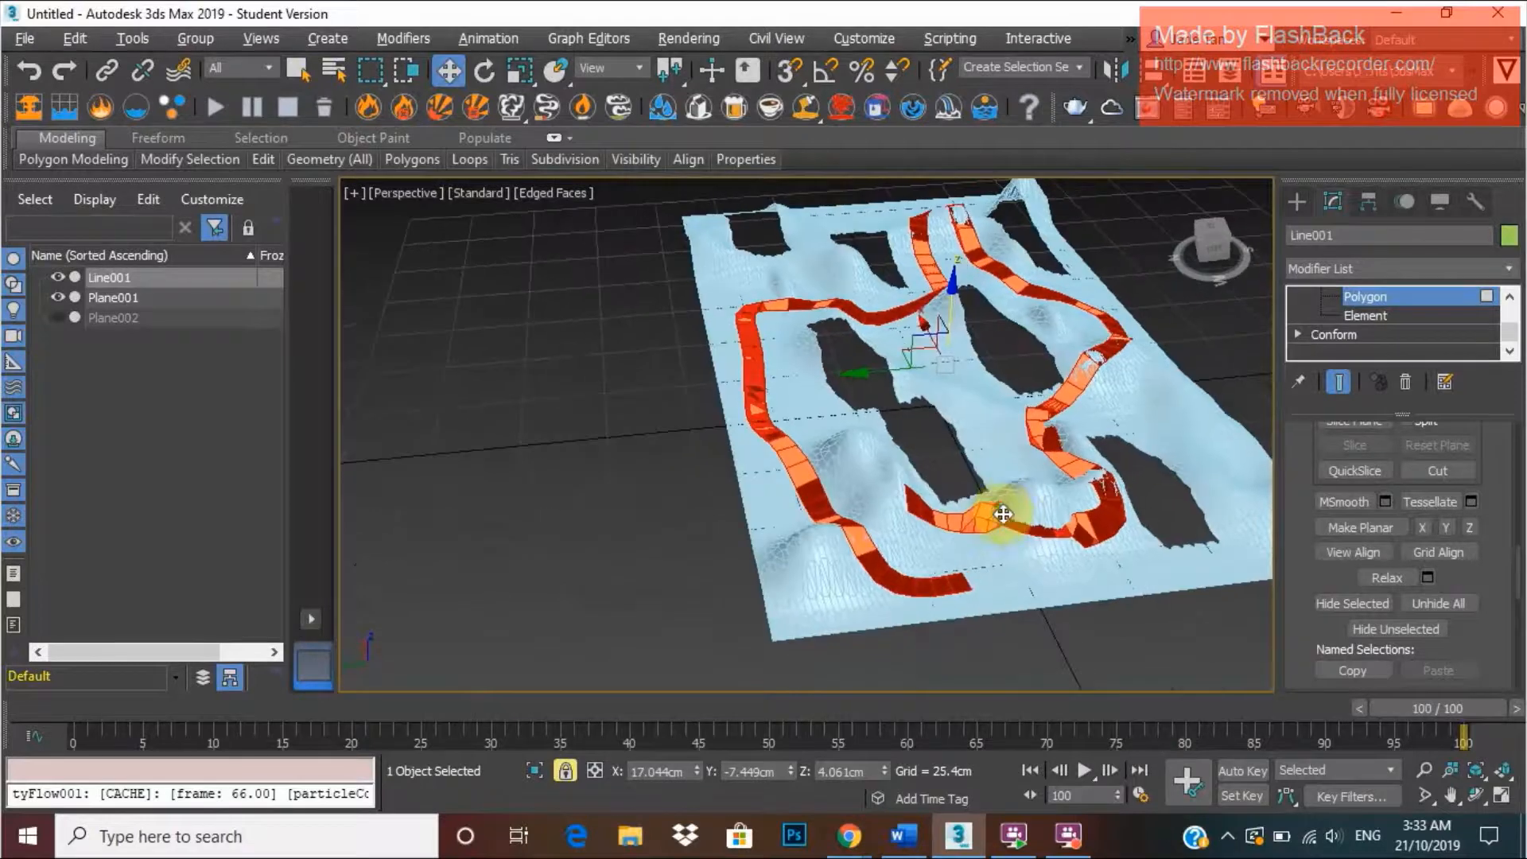
Enable the line's Face Extrude modifier, turn off Extrude From Center and set its amount to 0.71.
{"action": "left_click", "coordinate": [1455, 269]}
{"action": "left_click", "coordinate": [1511, 273]}
{"action": "scroll", "coordinate": [1505, 336], "scroll_direction": "up", "scroll_amount": 2}
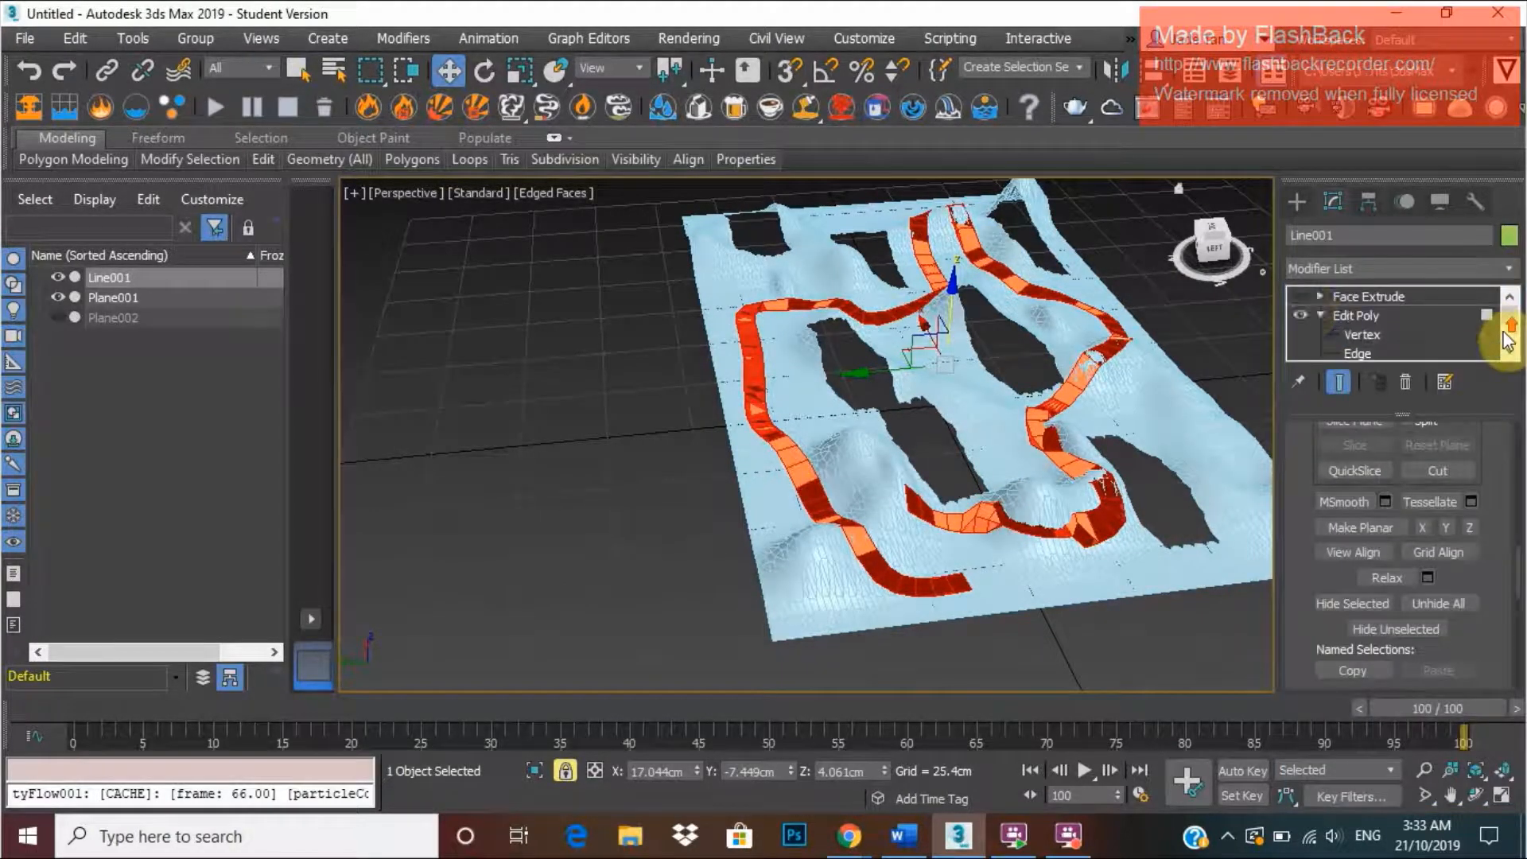
{"action": "left_click", "coordinate": [1300, 296]}
{"action": "left_click", "coordinate": [1397, 297]}
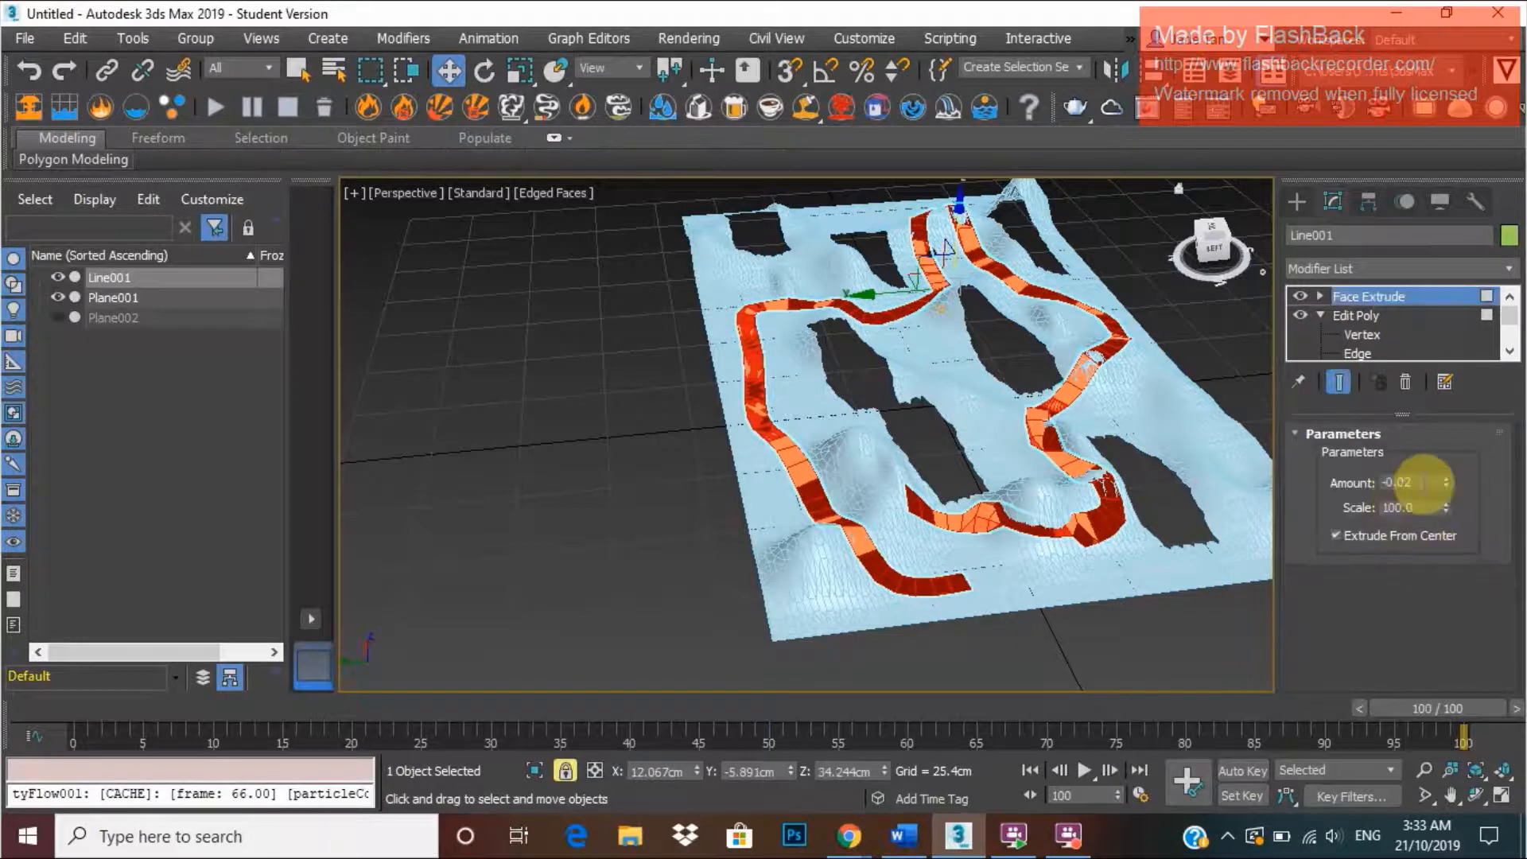
{"action": "left_click_drag", "start_coordinate": [1446, 481], "coordinate": [1423, 416]}
{"action": "left_click", "coordinate": [1399, 535]}
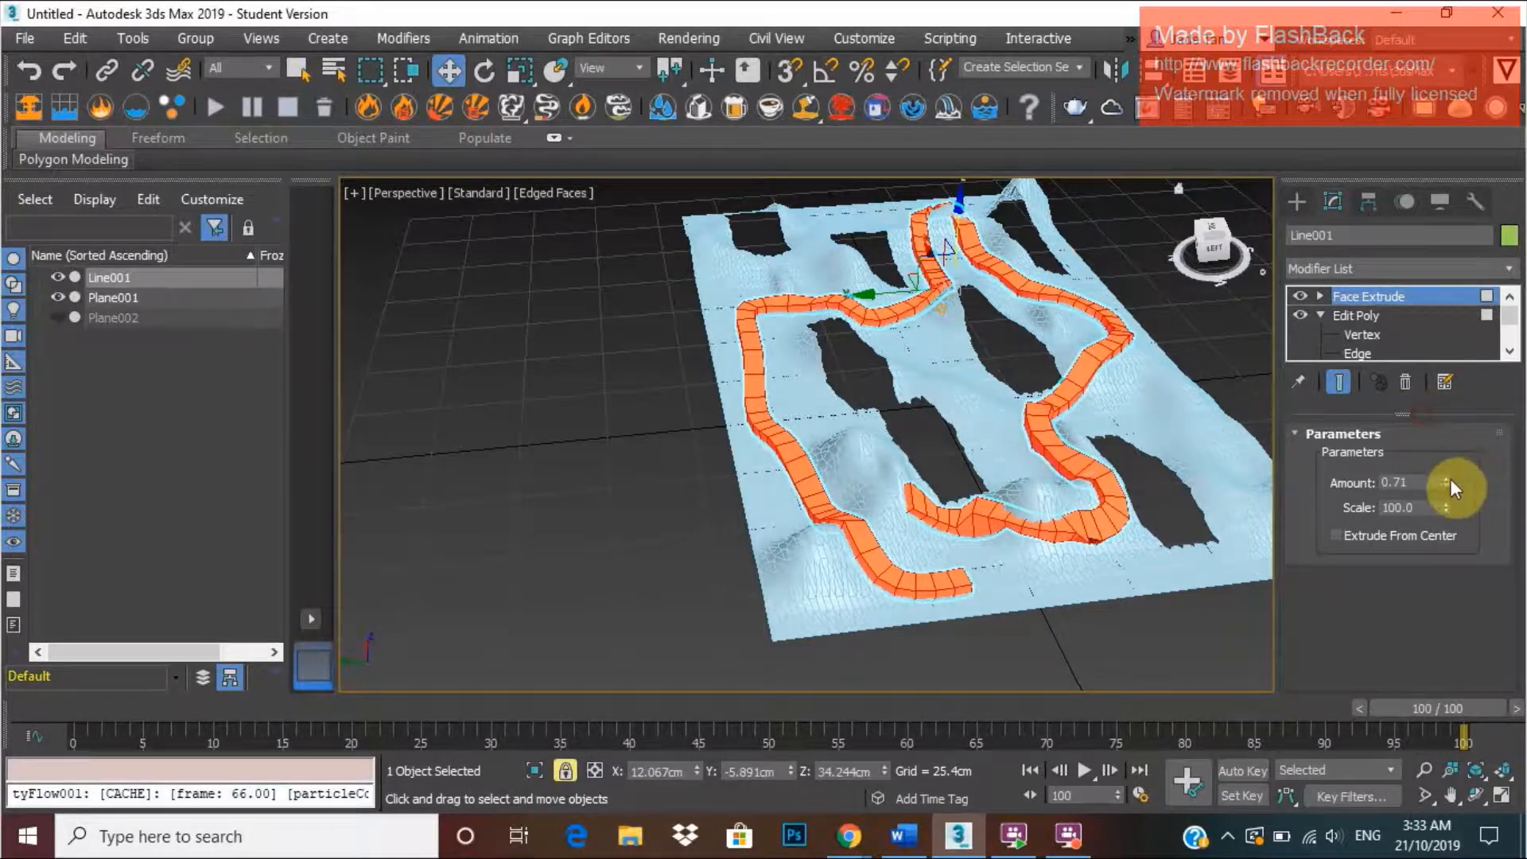
Try larger Face Extrude amounts on the path and reduce the amount to 0.57.
{"action": "left_click_drag", "start_coordinate": [1448, 484], "coordinate": [1432, 394]}
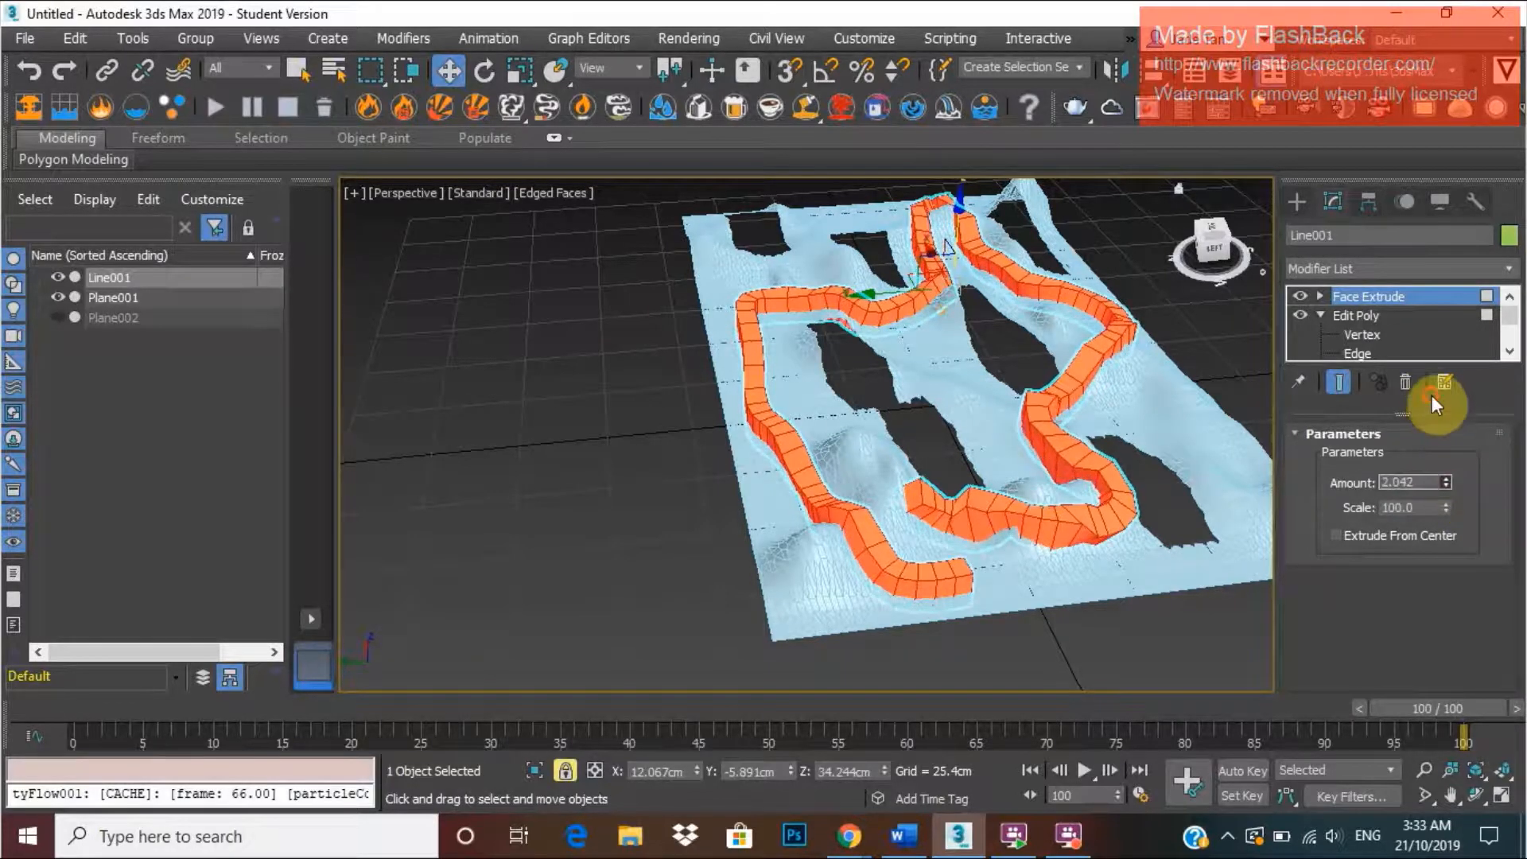
{"action": "left_click_drag", "start_coordinate": [1447, 482], "coordinate": [1454, 549]}
{"action": "middle_click_drag", "start_coordinate": [1108, 641], "coordinate": [1016, 648], "text": "alt"}
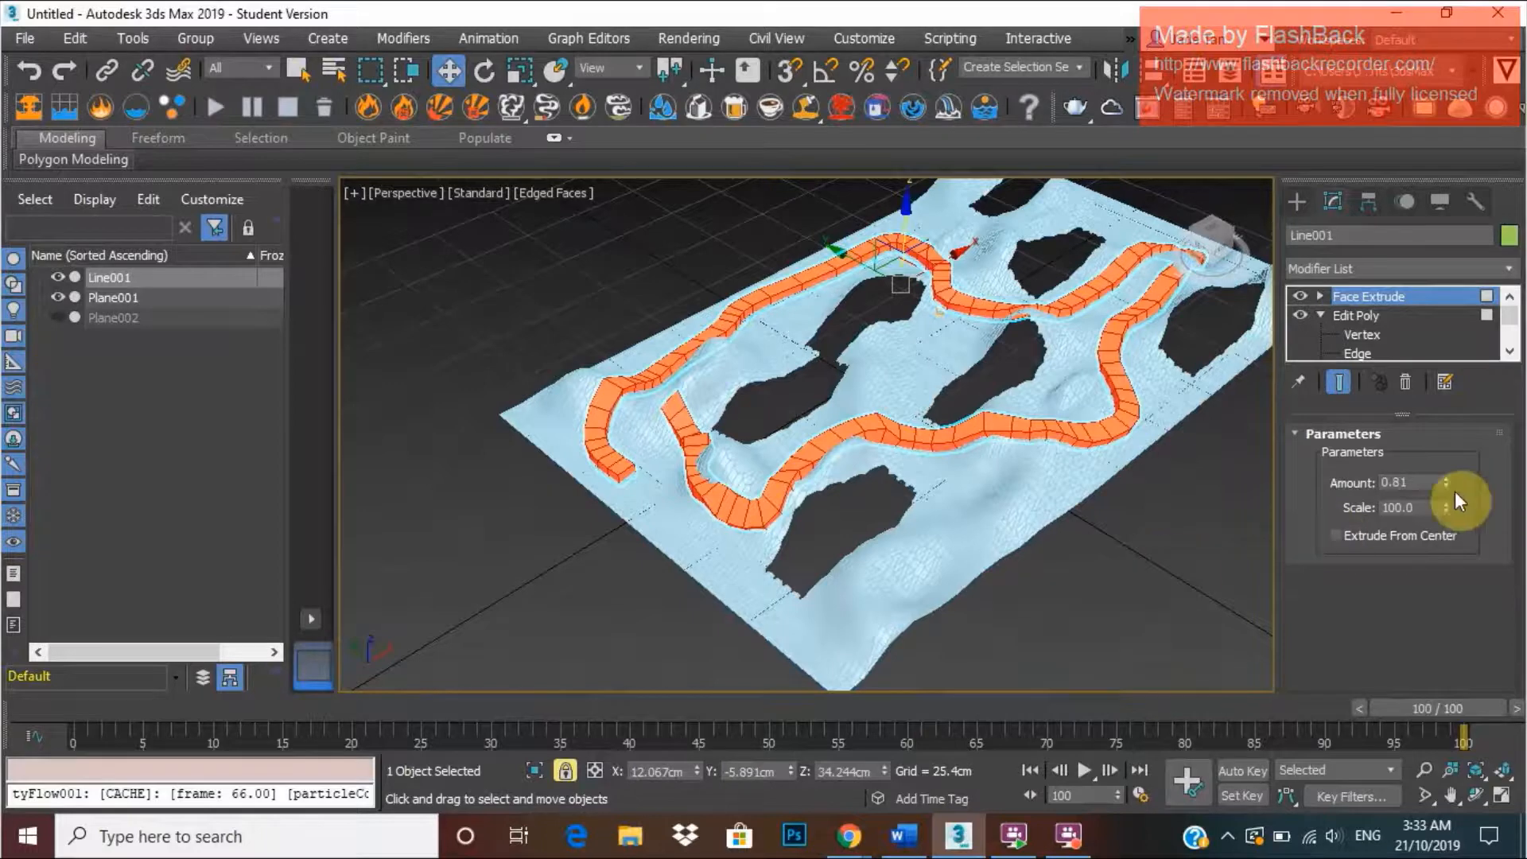
{"action": "left_click_drag", "start_coordinate": [1448, 486], "coordinate": [1439, 512]}
{"action": "scroll", "coordinate": [1062, 475], "scroll_direction": "down", "scroll_amount": 3}
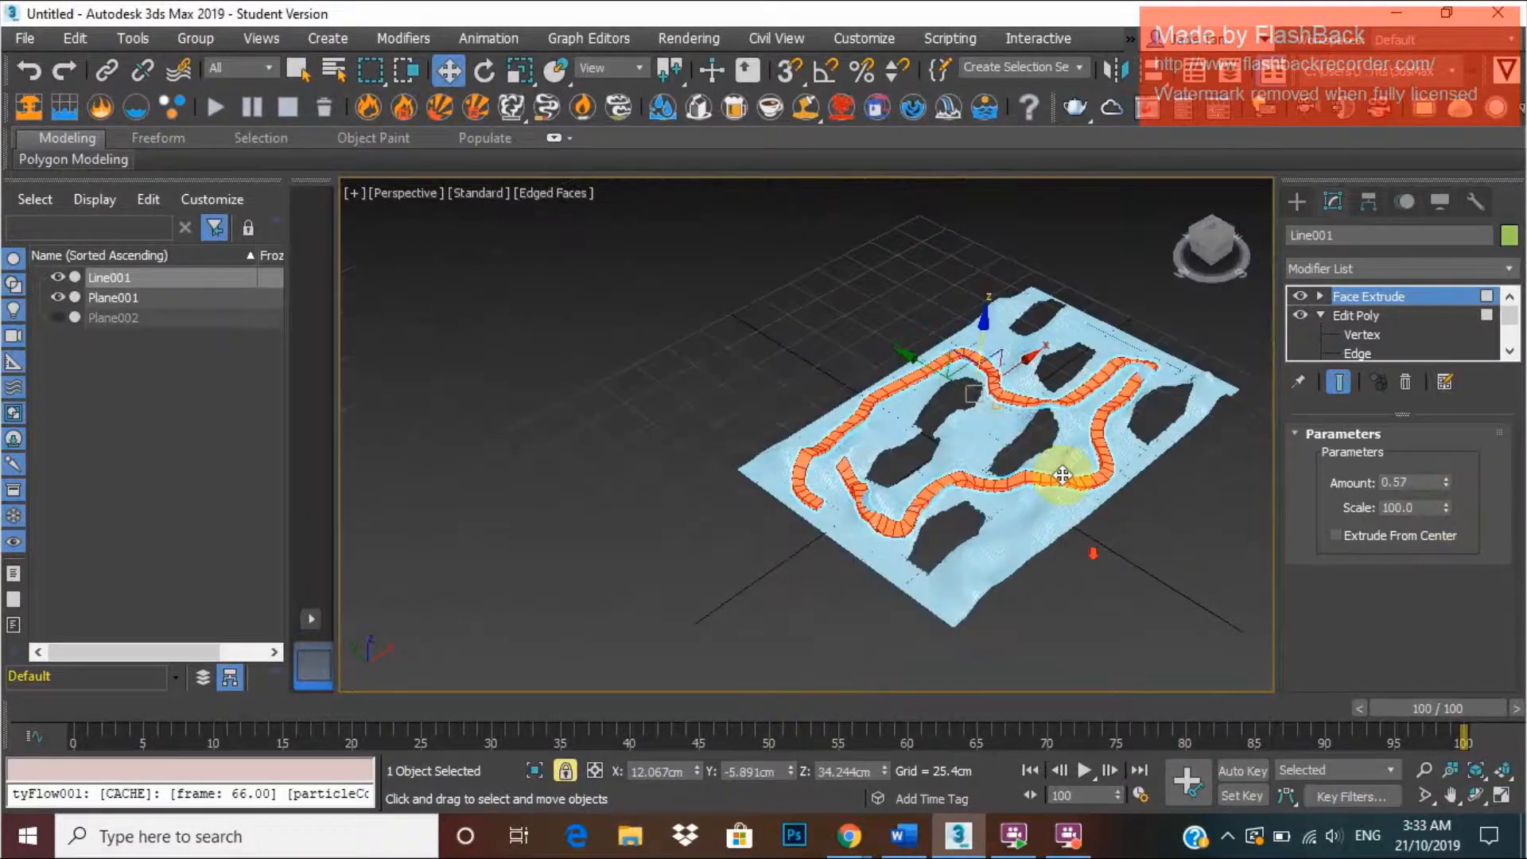
Raise the path about 2.98 cm along Z and set its Face Extrude amount to 0.31.
{"action": "left_click_drag", "start_coordinate": [985, 320], "coordinate": [977, 314]}
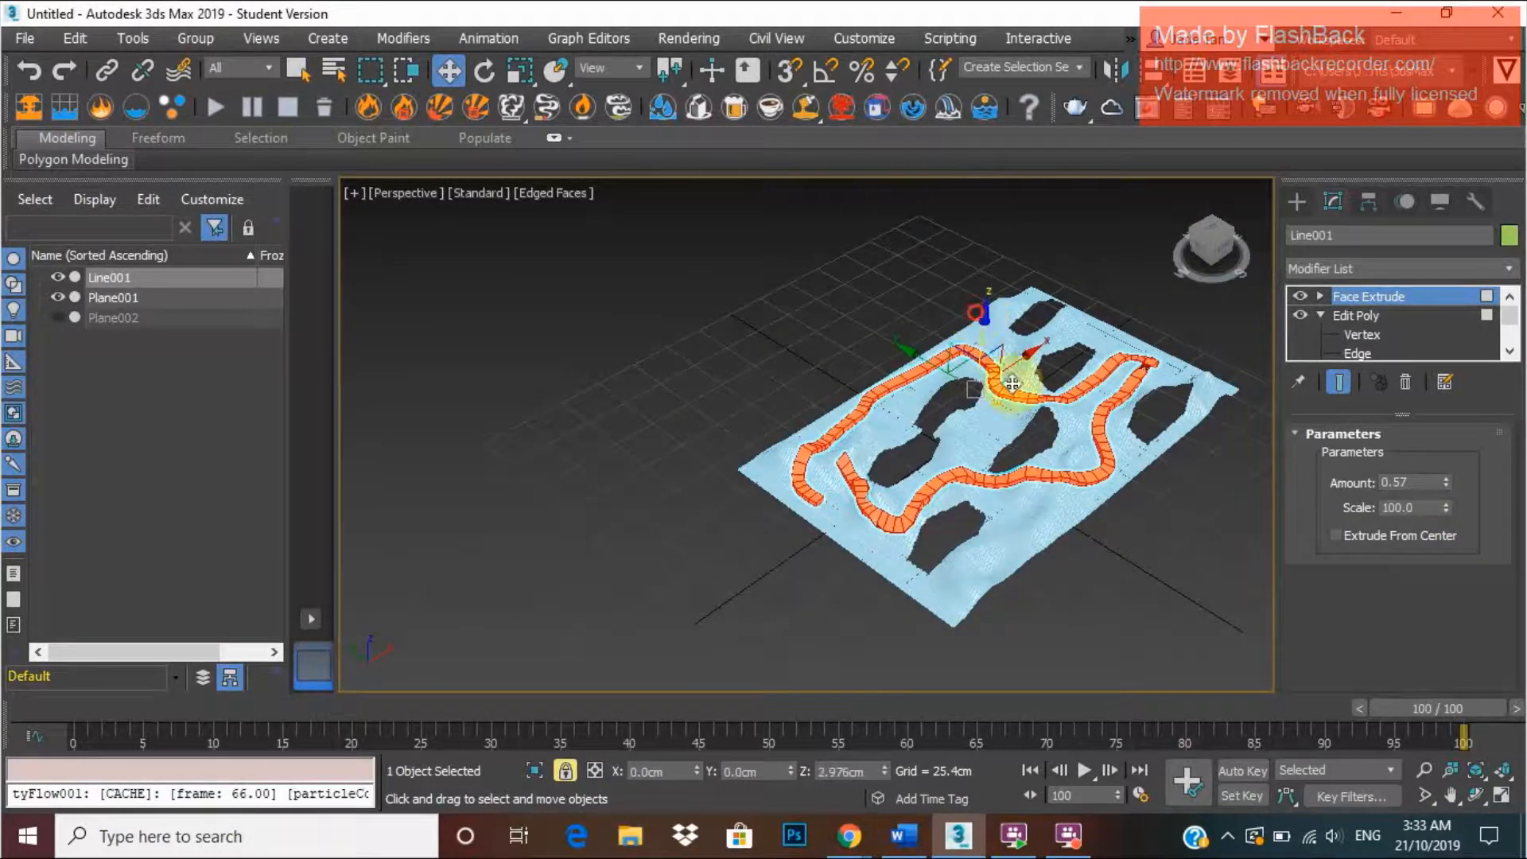
{"action": "middle_click_drag", "start_coordinate": [1012, 383], "coordinate": [1142, 495], "text": "alt"}
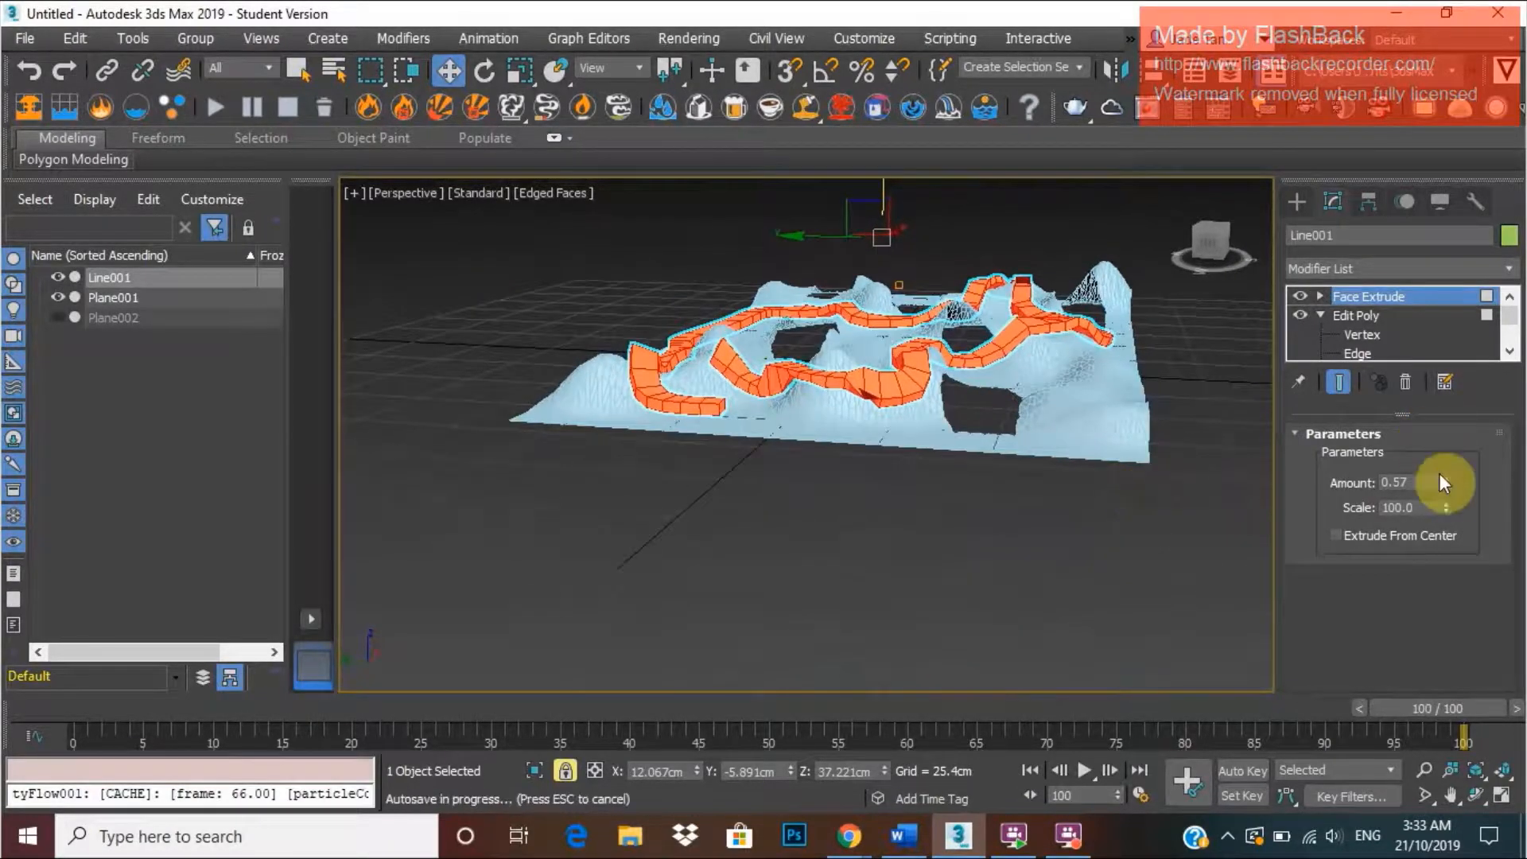
{"action": "left_click_drag", "start_coordinate": [1445, 484], "coordinate": [1453, 516]}
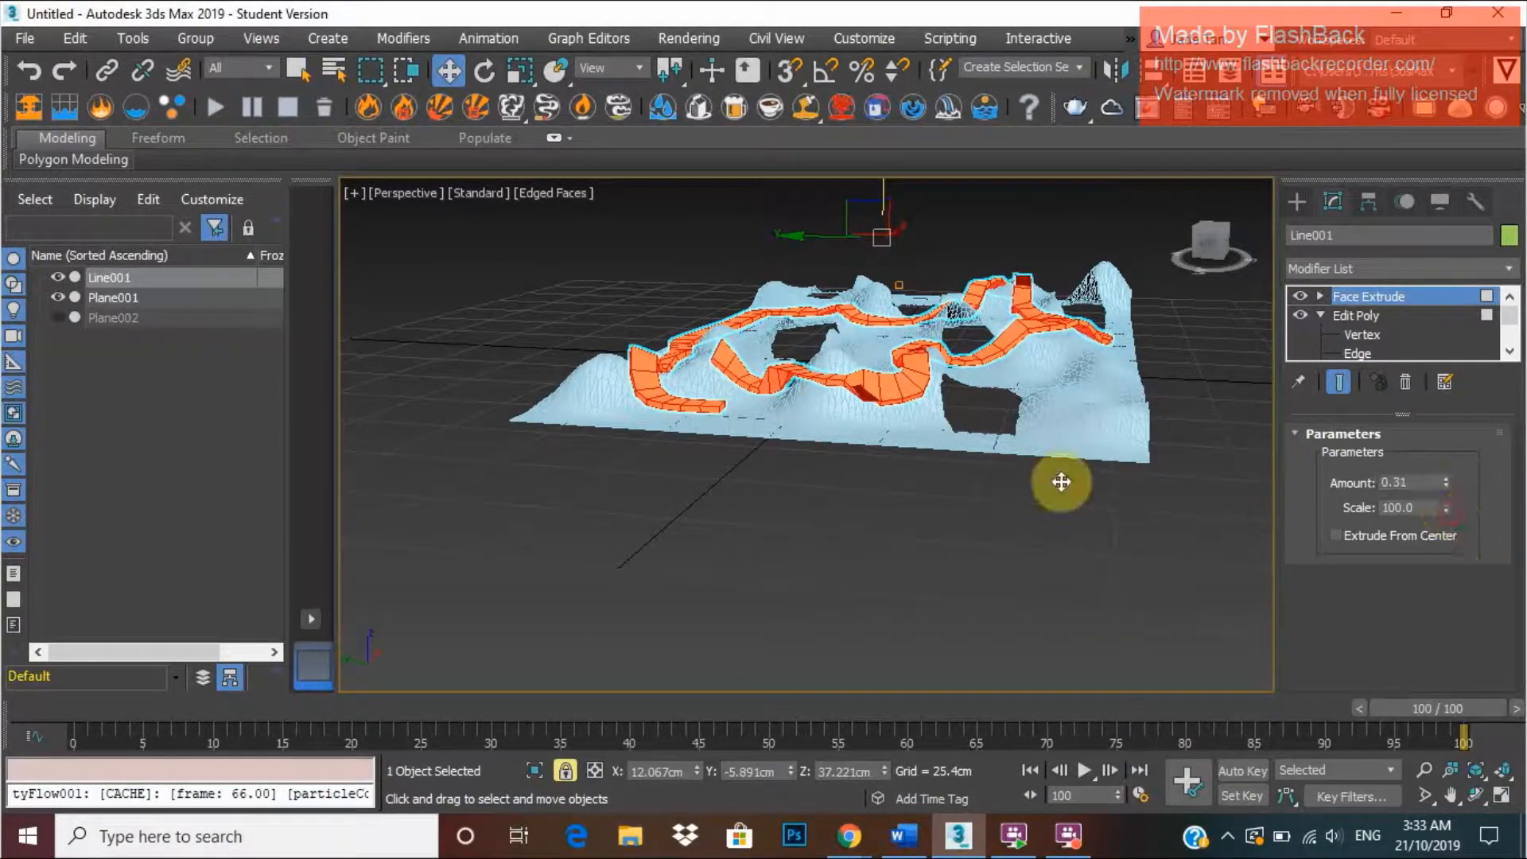
{"action": "middle_click_drag", "start_coordinate": [1063, 481], "coordinate": [1055, 420], "text": "alt"}
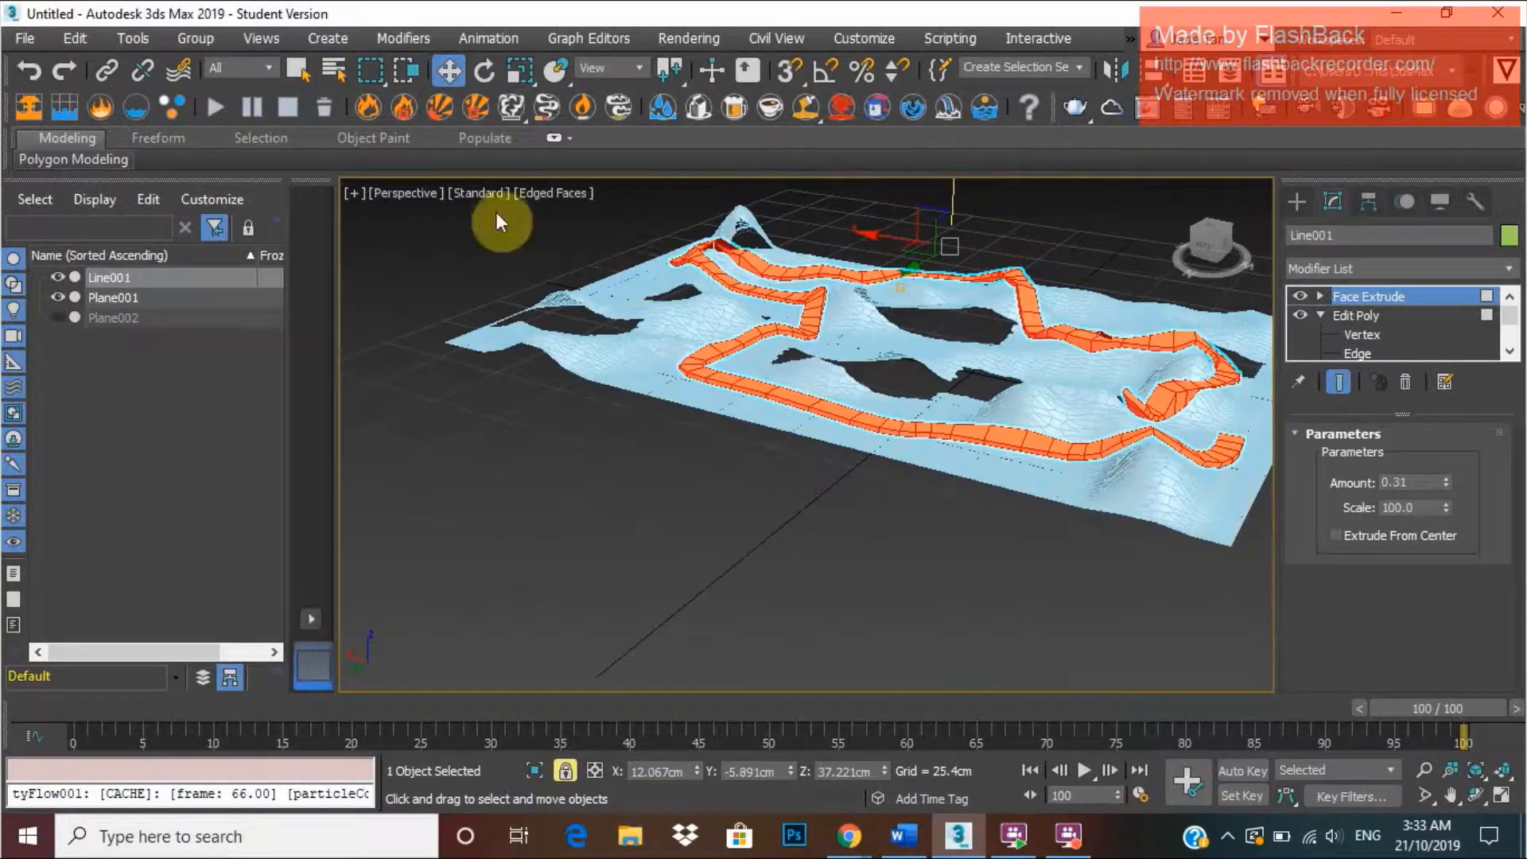
Turn off Edged Faces in the Perspective view to show the terrain with plain Default Shading.
{"action": "left_click", "coordinate": [567, 193]}
{"action": "left_click", "coordinate": [700, 436]}
{"action": "mouse_move", "coordinate": [700, 437]}
{"action": "middle_mouse_down", "text": "alt"}
{"action": "mouse_move", "coordinate": [1040, 535]}
{"action": "mouse_move", "coordinate": [1128, 532]}
{"action": "middle_mouse_up", "text": "alt"}
Preview the terrain and path in Clay shading and restore Default Shading.
{"action": "left_click", "coordinate": [570, 192]}
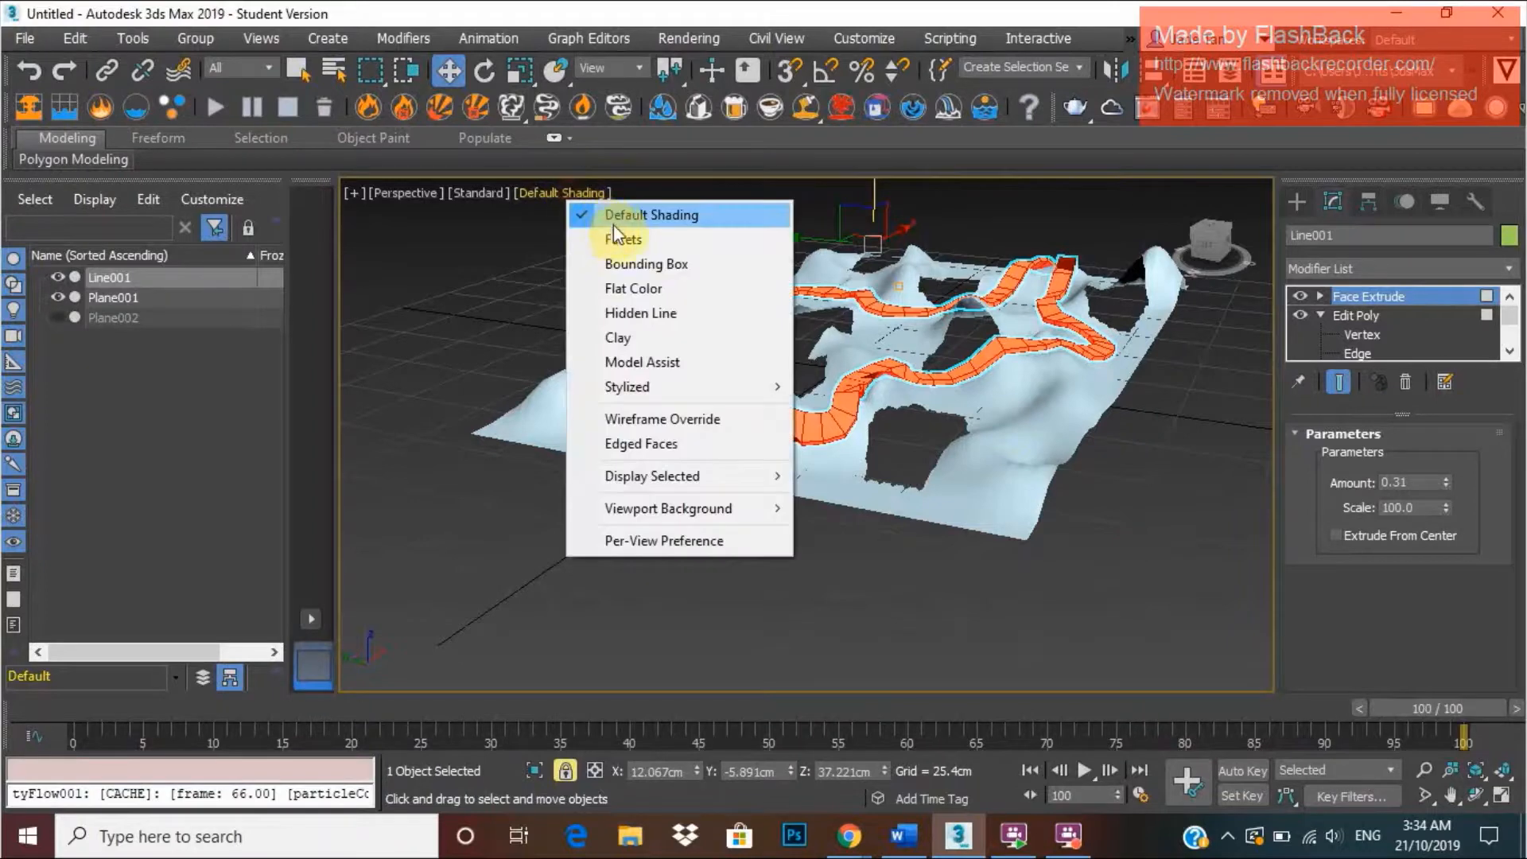
{"action": "left_click", "coordinate": [678, 338]}
{"action": "scroll", "coordinate": [989, 365], "scroll_direction": "up", "scroll_amount": 5}
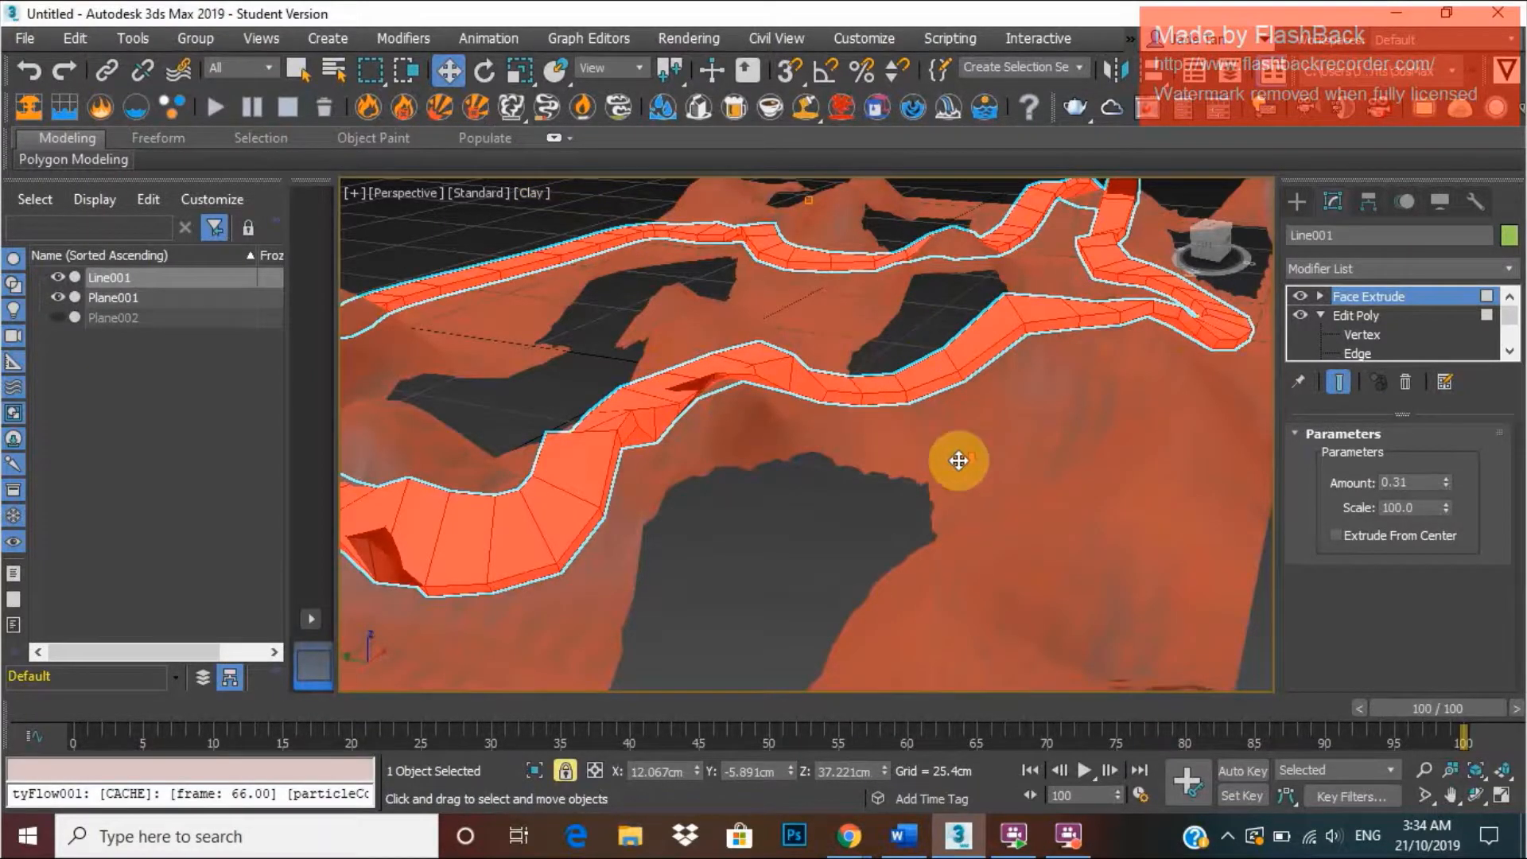
{"action": "scroll", "coordinate": [1034, 500], "scroll_direction": "down", "scroll_amount": 8}
{"action": "scroll", "coordinate": [975, 457], "scroll_direction": "up", "scroll_amount": 5}
{"action": "scroll", "coordinate": [981, 454], "scroll_direction": "down", "scroll_amount": 5}
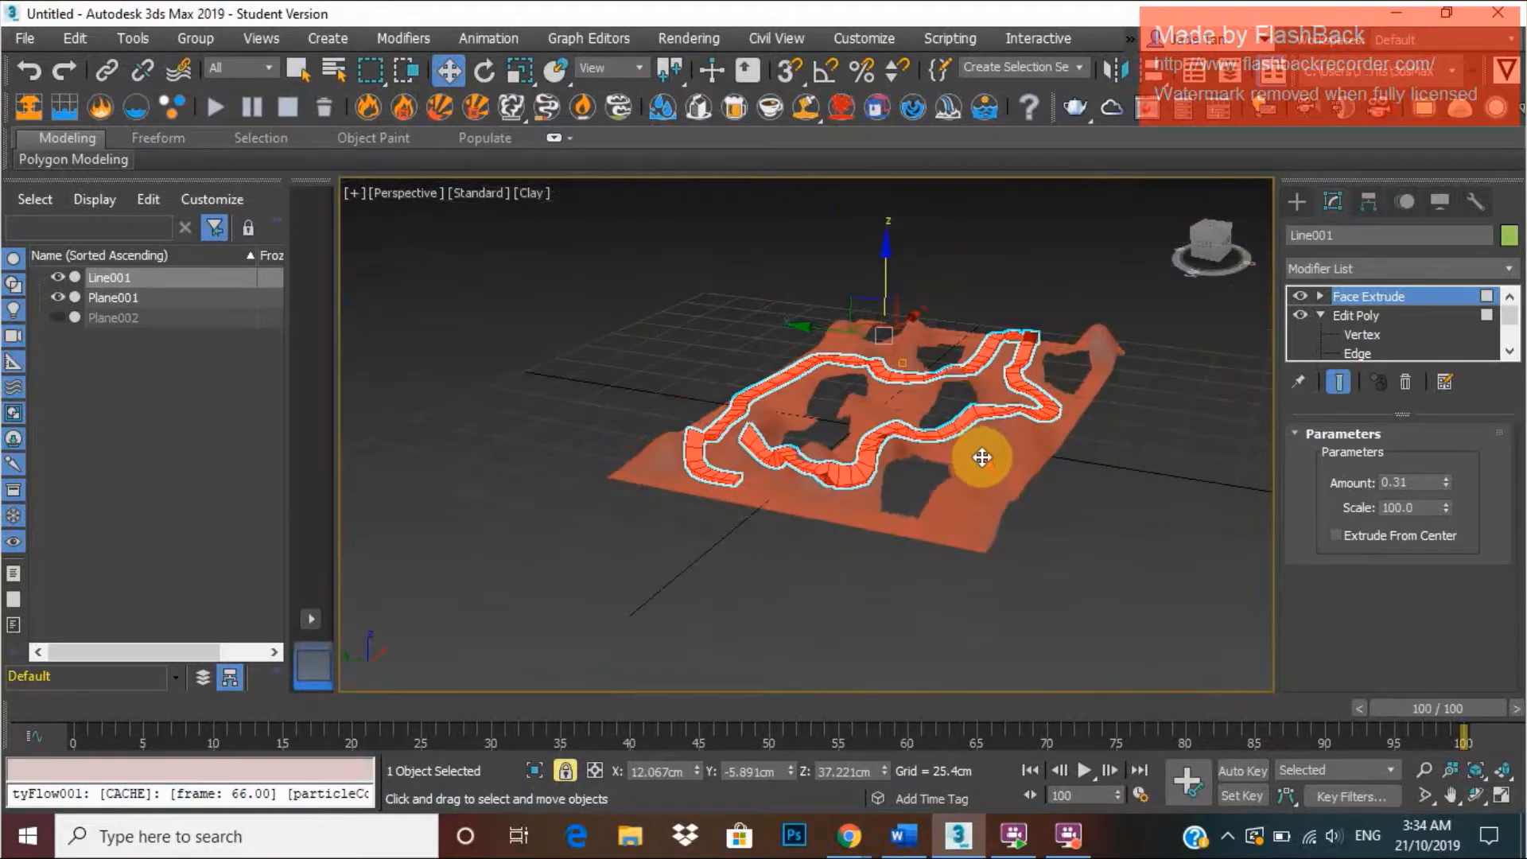
{"action": "left_click", "coordinate": [531, 192]}
{"action": "left_click", "coordinate": [605, 215]}
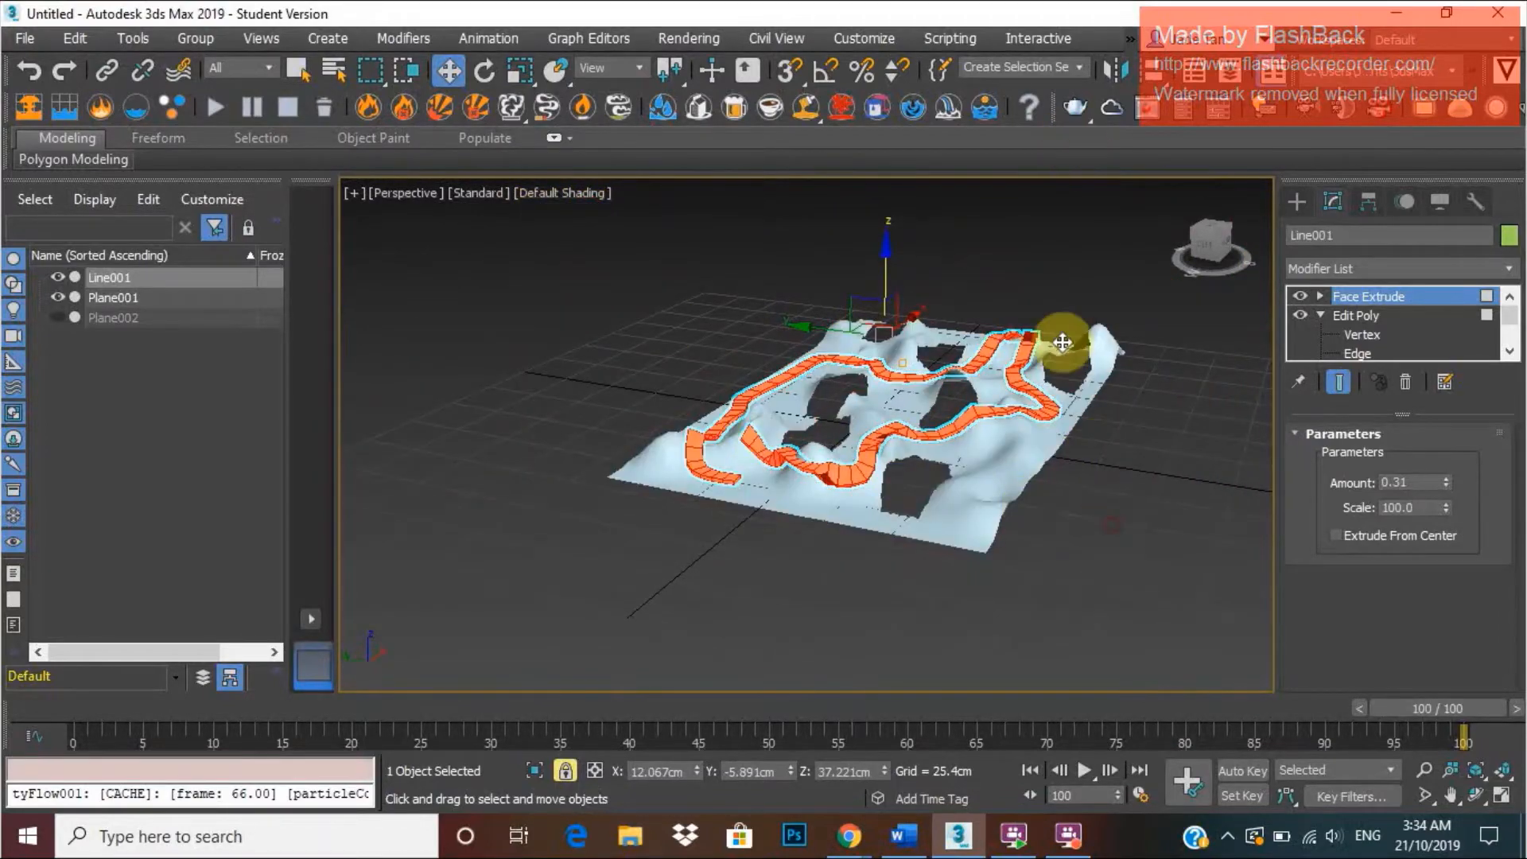